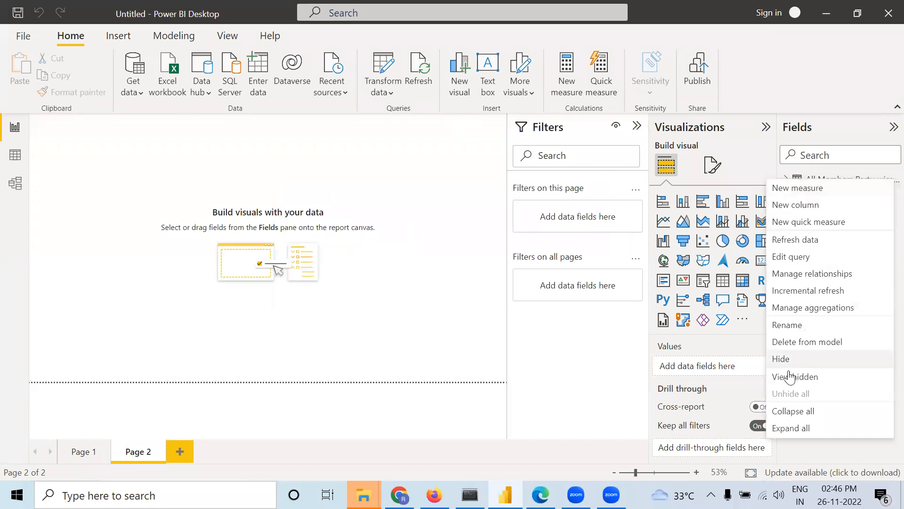
# Step: Delete the All Members Party-wise List table from the data model
pyautogui.click(787, 342)
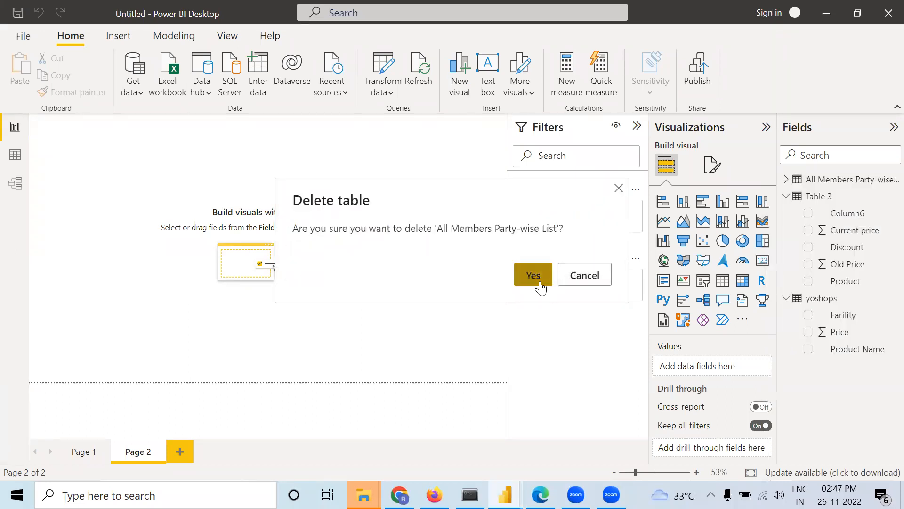
pyautogui.click(541, 285)
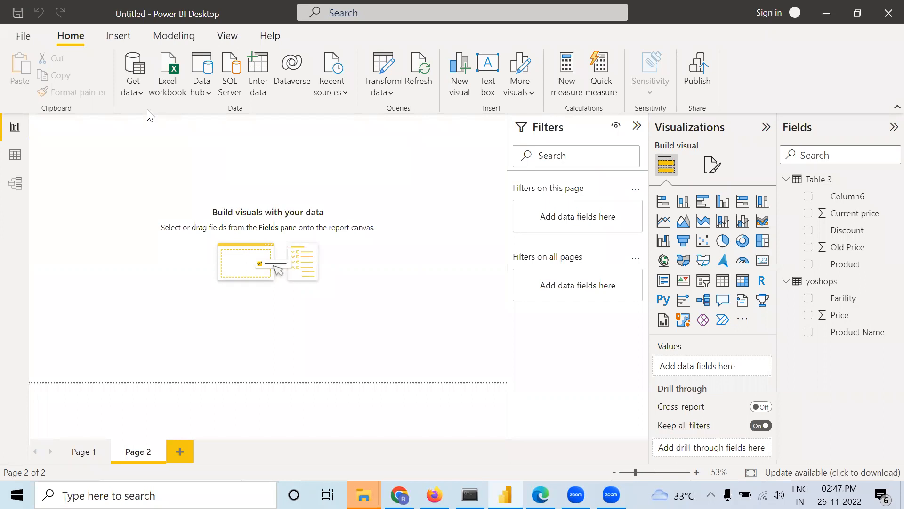
pyautogui.click(134, 87)
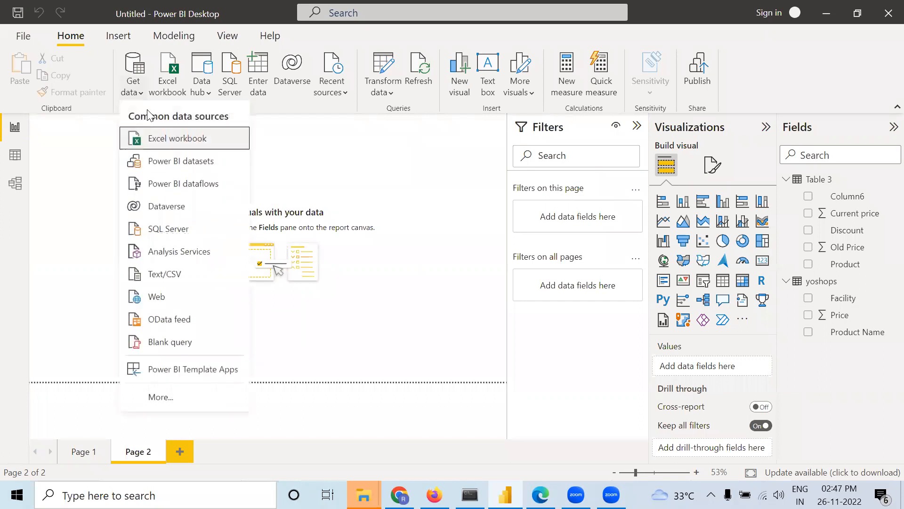
pyautogui.click(151, 296)
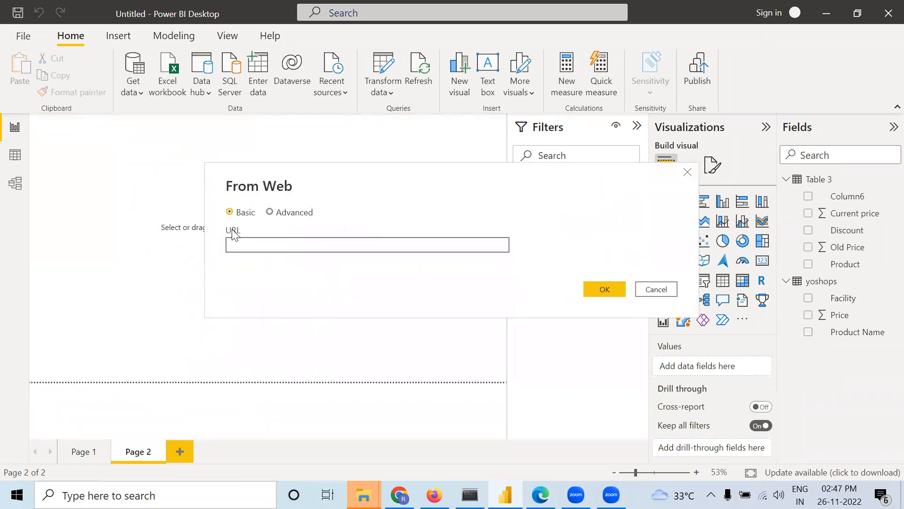
pyautogui.write('https://loksabha.nic.in/members/PartyWiseStatisticalList.aspx')
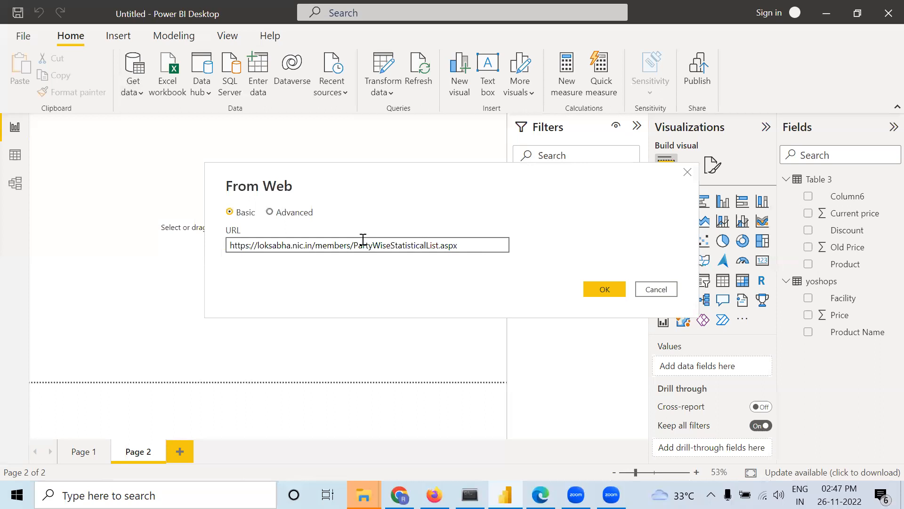
pyautogui.click(612, 288)
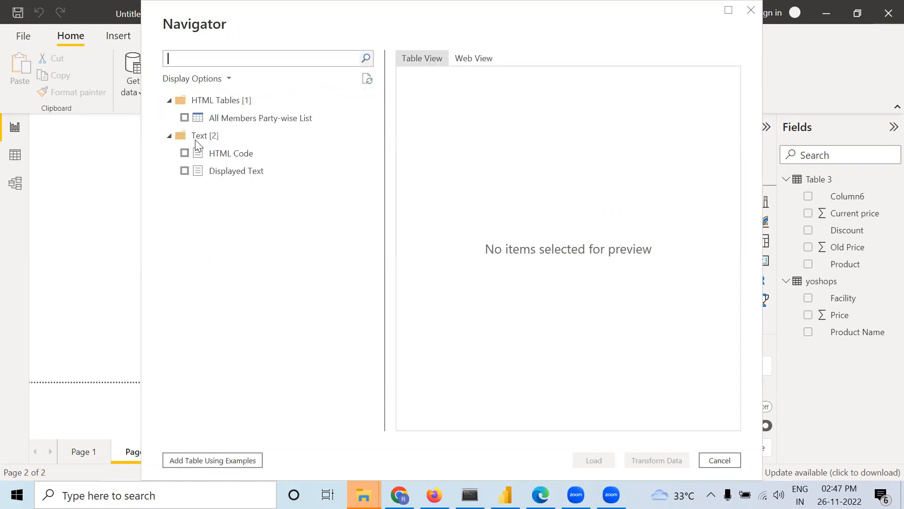
pyautogui.click(184, 117)
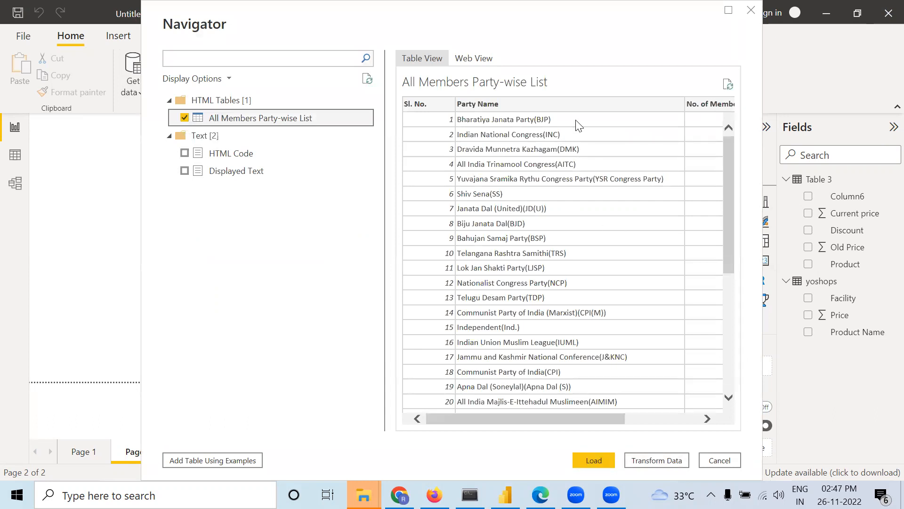
pyautogui.moveTo(618, 418); pyautogui.dragTo(695, 419)
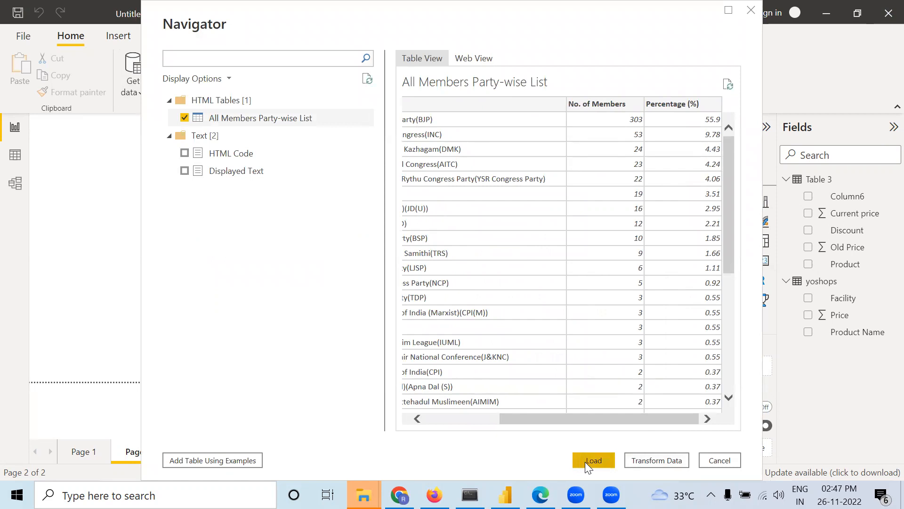
pyautogui.click(585, 461)
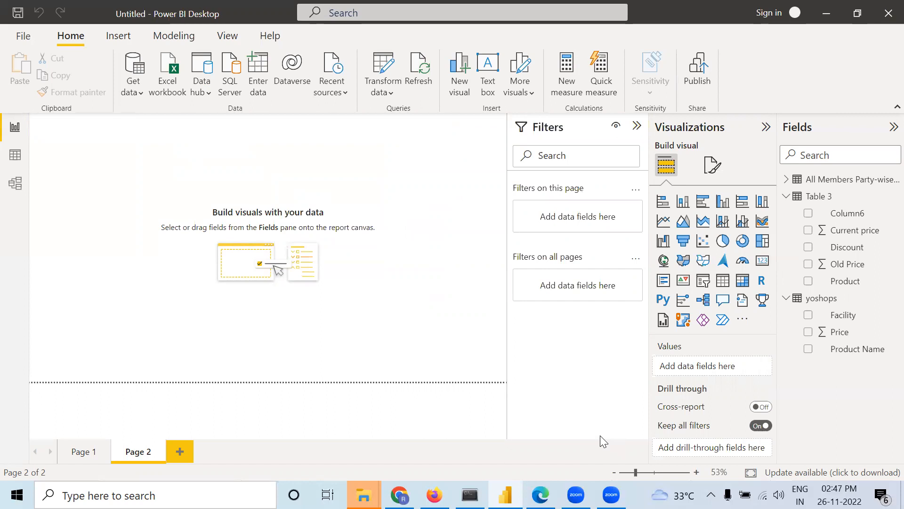
# Step: Inspect the fields of the All Members Party-wise List table and look through its rows in the data view
pyautogui.click(790, 200)
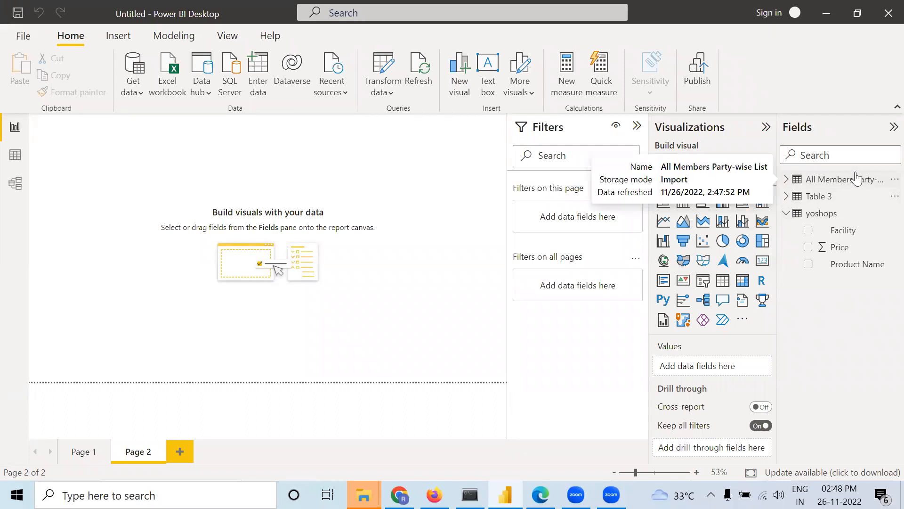
pyautogui.click(785, 179)
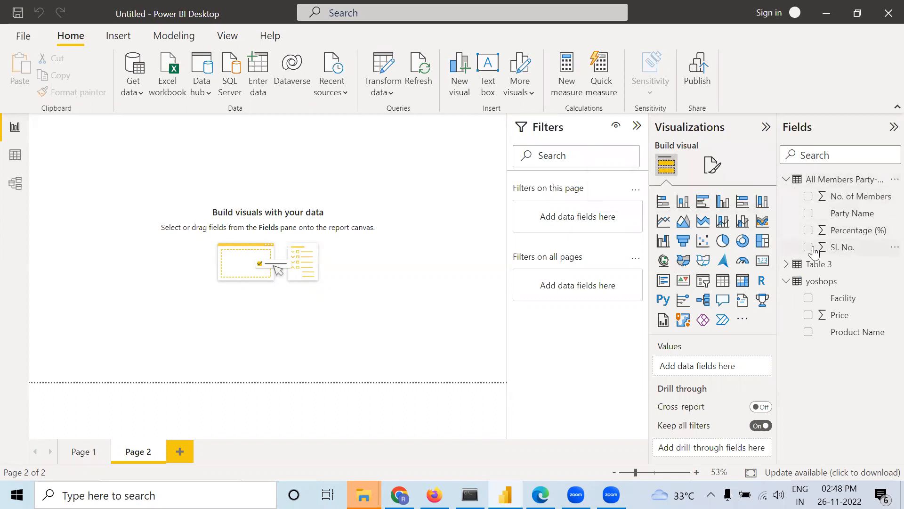
pyautogui.click(15, 155)
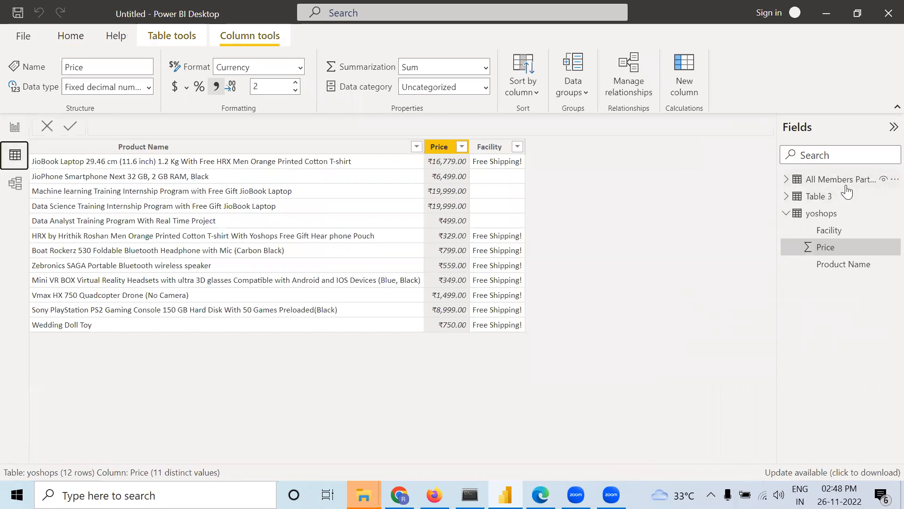
pyautogui.click(831, 180)
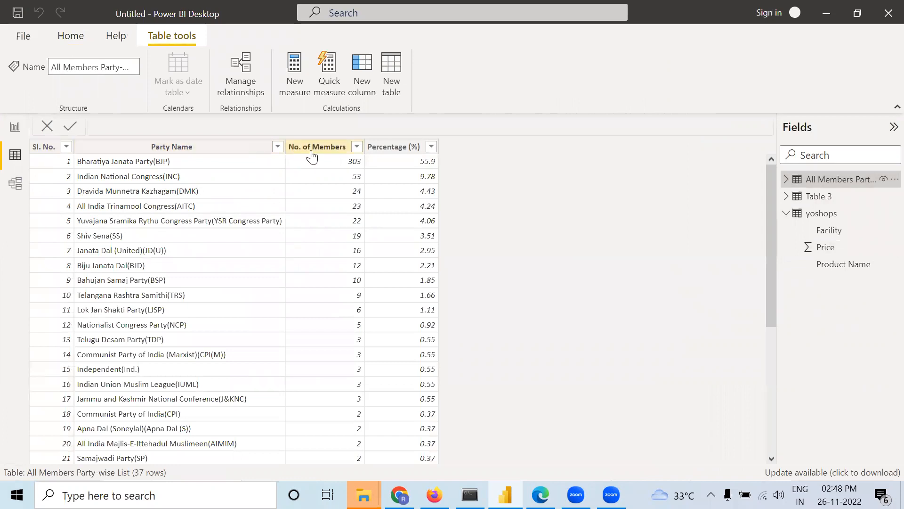
pyautogui.scroll(-5, 425, 257)
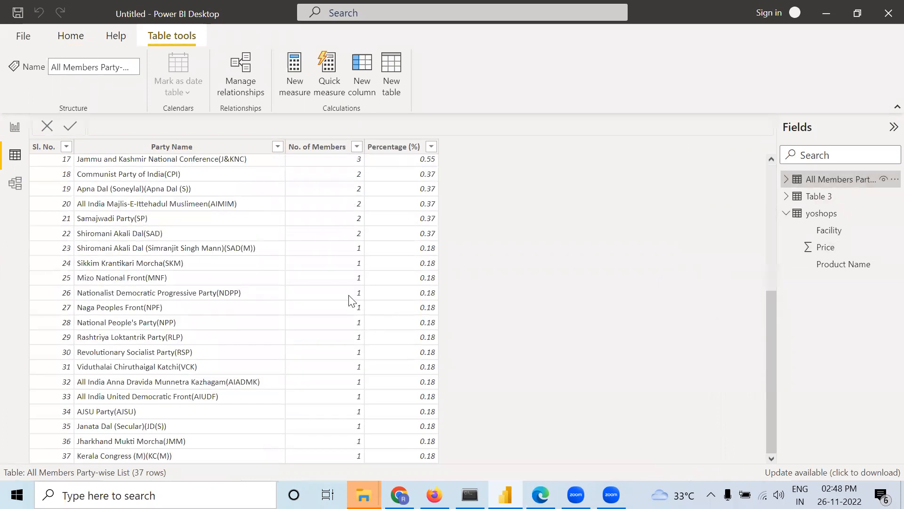
pyautogui.scroll(5, 351, 299)
# Step: Add an enlarged pie chart to the report page with Party Name as its legend
pyautogui.click(15, 127)
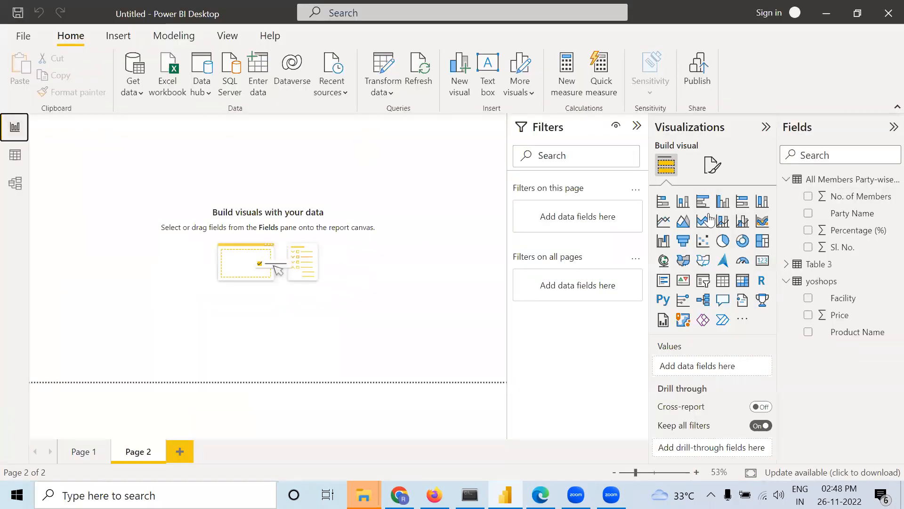
pyautogui.click(723, 240)
pyautogui.moveTo(134, 215); pyautogui.dragTo(370, 347)
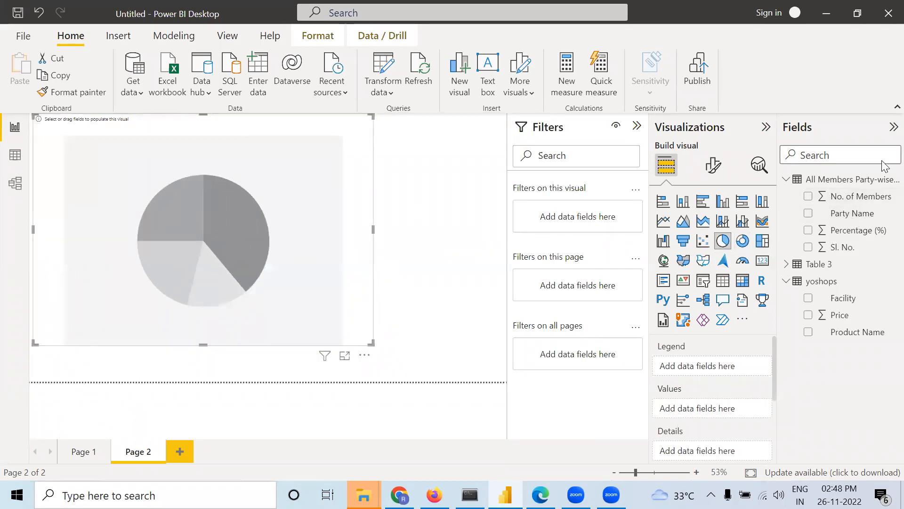
pyautogui.click(854, 216)
pyautogui.moveTo(813, 234); pyautogui.dragTo(692, 369)
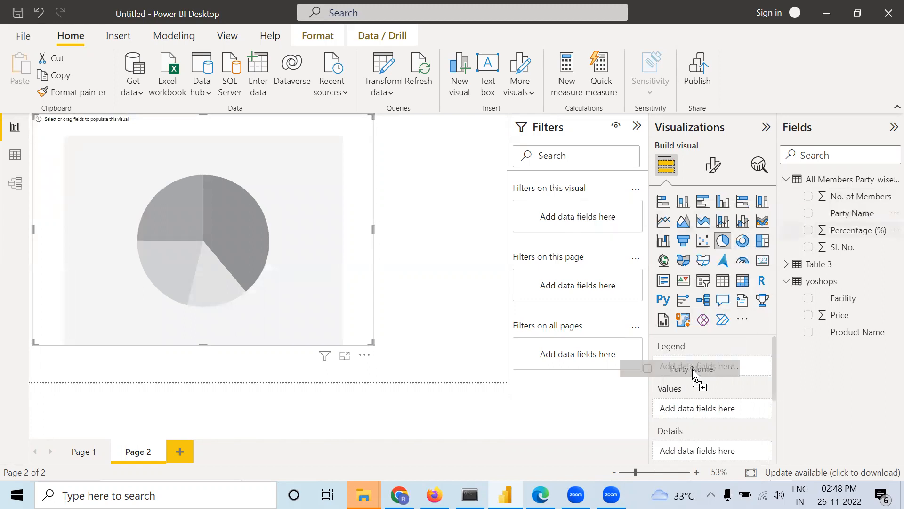
# Step: Check the party-wise pie chart on the Lok Sabha page in Firefox, and set No. of Members as the report chart's values
pyautogui.click(434, 494)
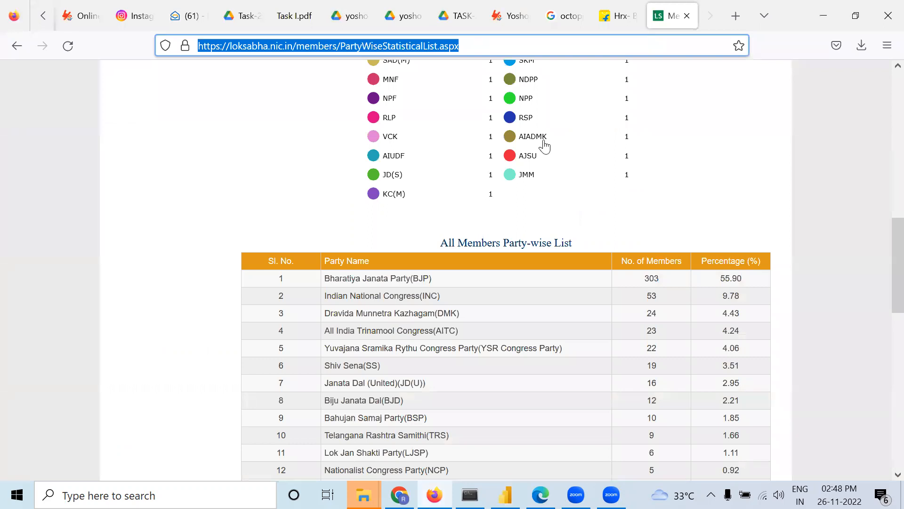
pyautogui.scroll(4, 420, 125)
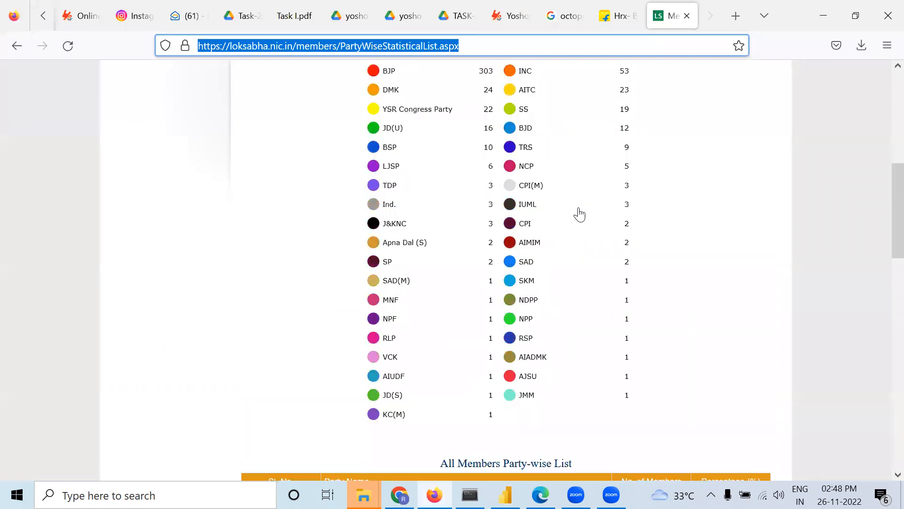
pyautogui.scroll(4, 434, 244)
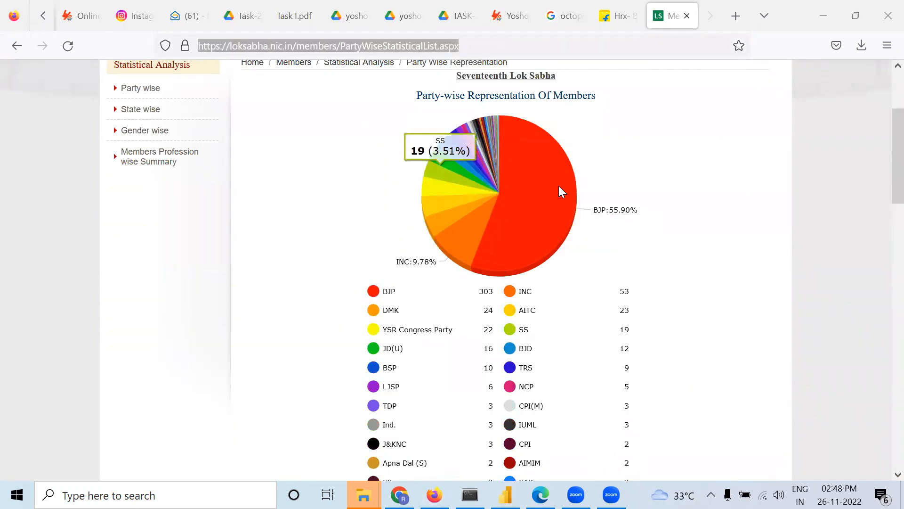
pyautogui.click(821, 10)
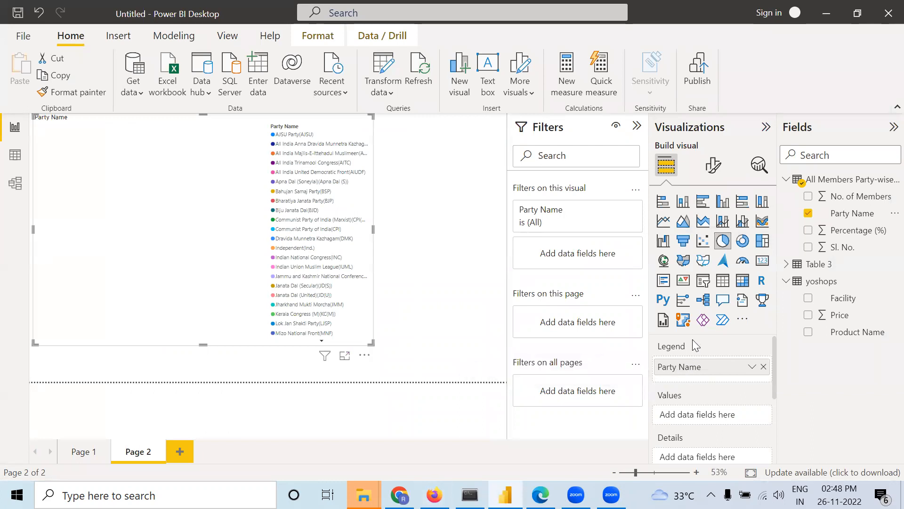
pyautogui.moveTo(854, 199); pyautogui.dragTo(724, 418)
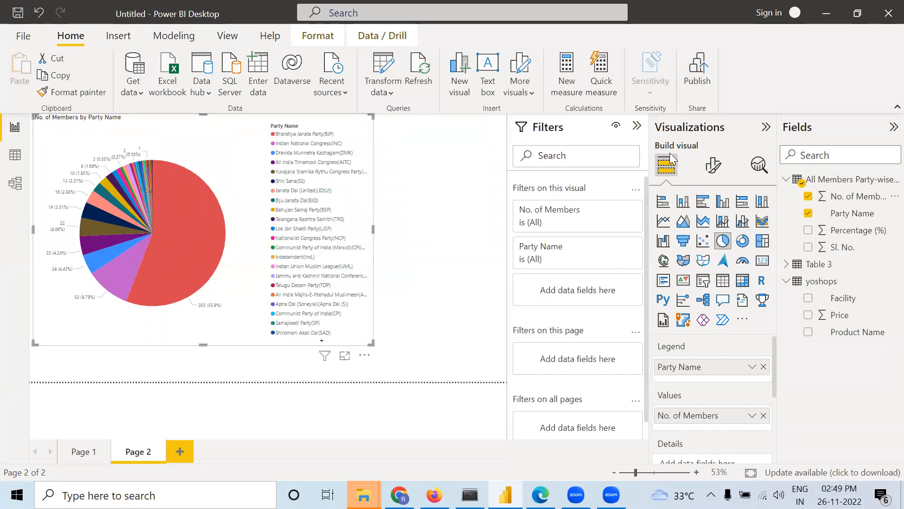
# Step: Set the slice color of Bharatiya Janata Party(BJP) to orange, #E66C37
pyautogui.click(712, 164)
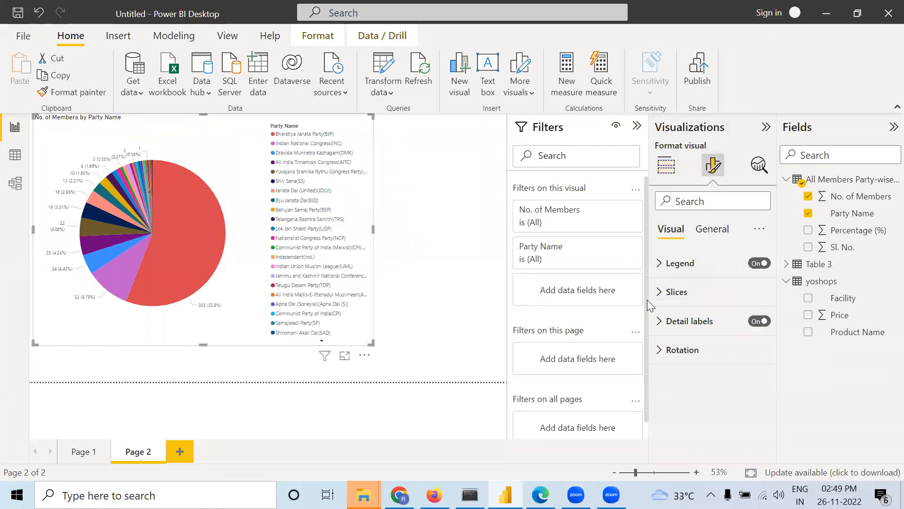
pyautogui.click(669, 295)
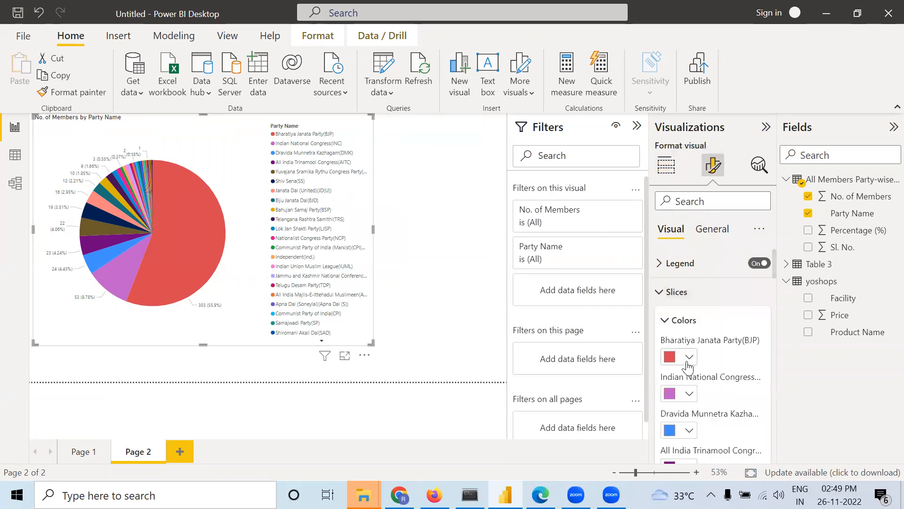
pyautogui.click(688, 357)
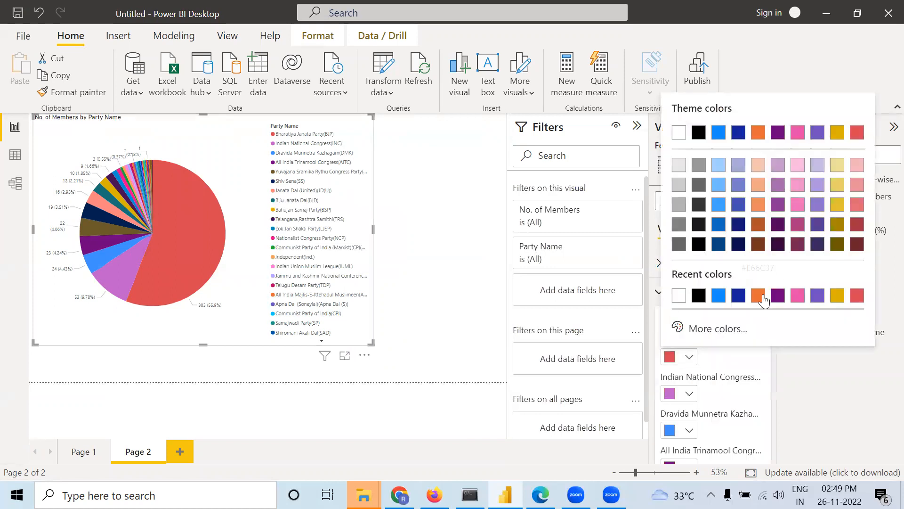
pyautogui.click(758, 295)
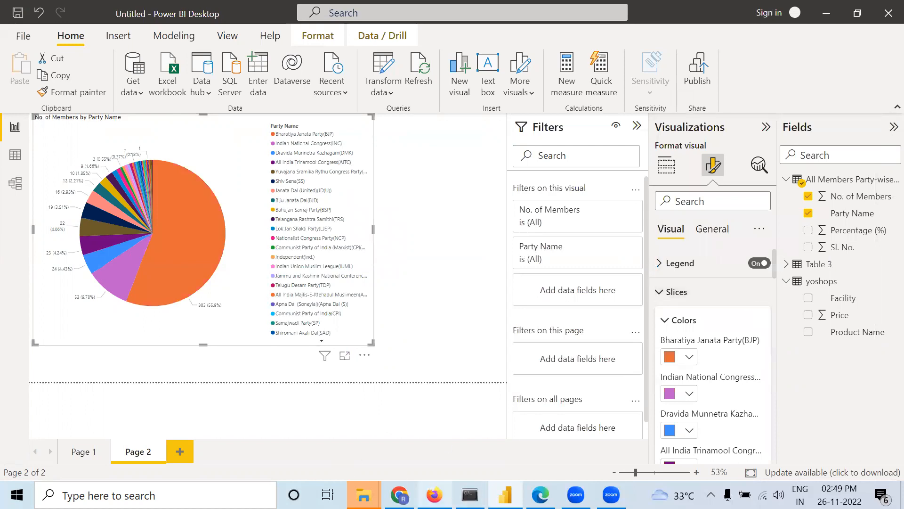
# Step: Set the Bharatiya Janata Party(BJP) slice to the red theme color and look through the rest of the pie chart's legend
pyautogui.click(435, 495)
pyautogui.click(434, 494)
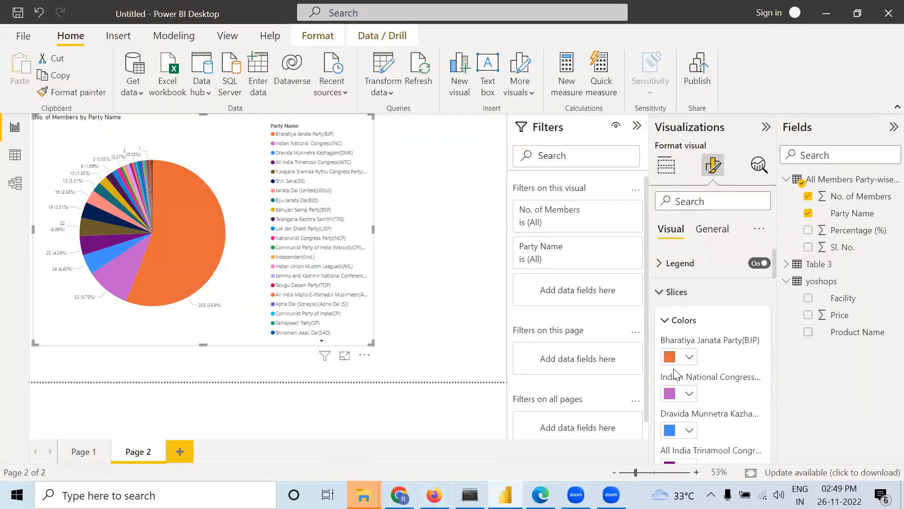
pyautogui.click(690, 357)
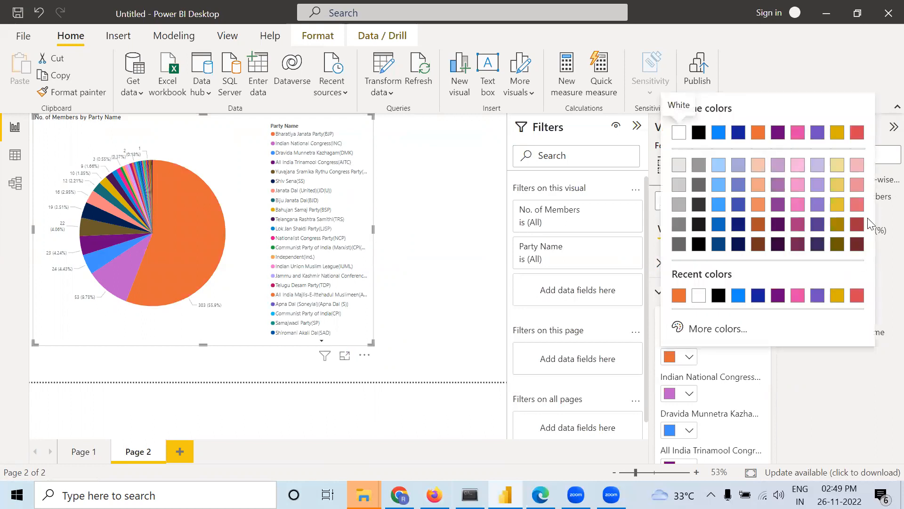
pyautogui.click(857, 133)
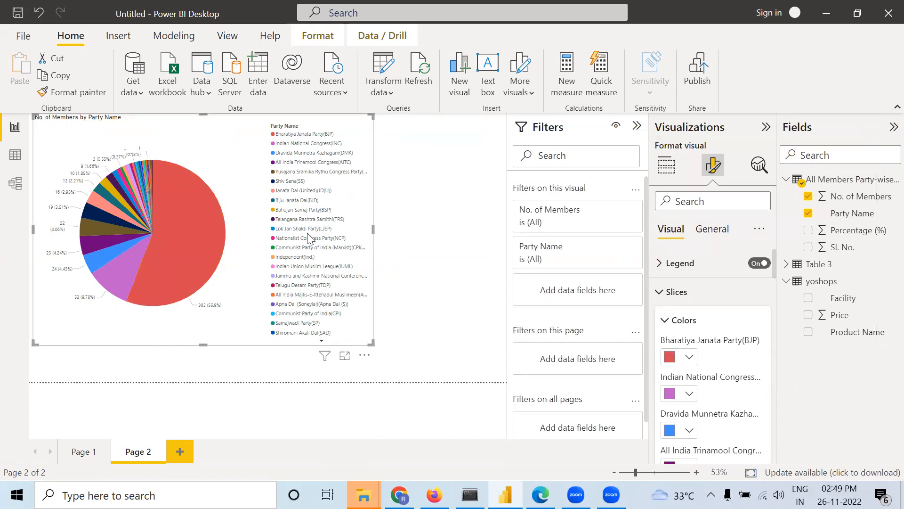
pyautogui.click(322, 339)
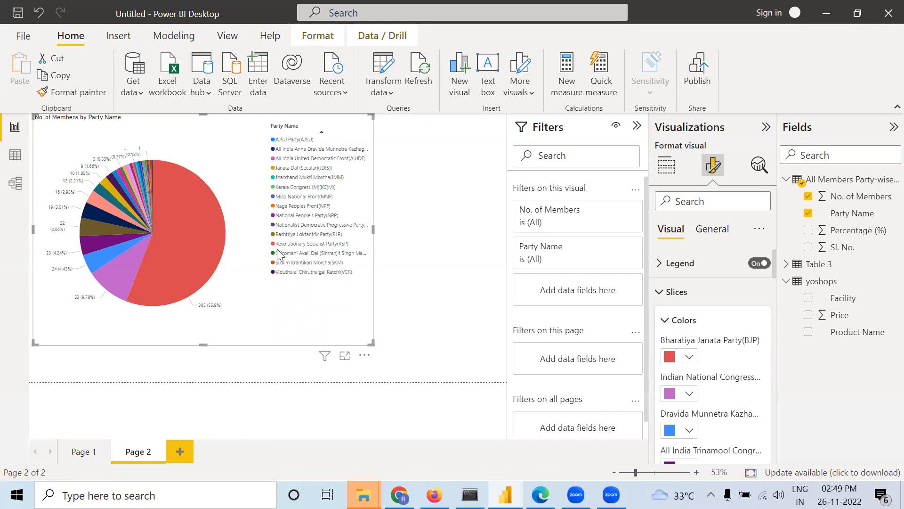
pyautogui.click(323, 136)
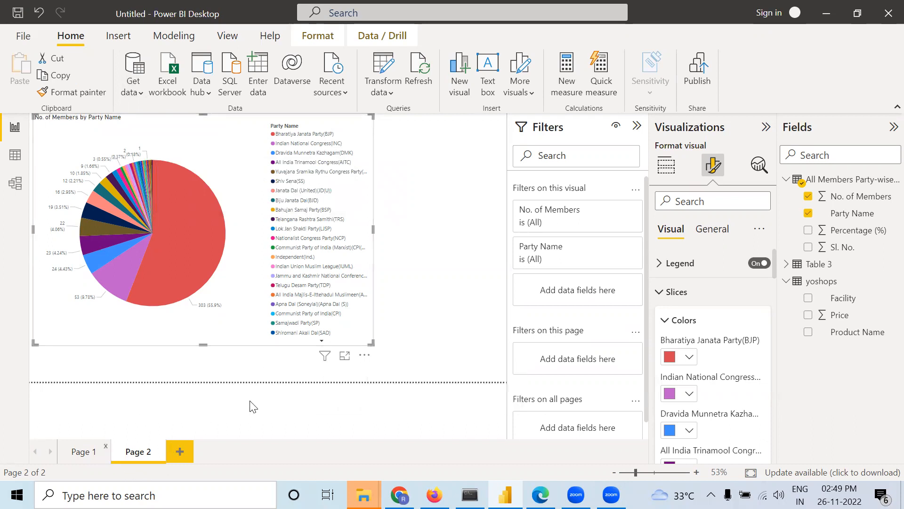
# Step: Add a new blank page to the report
pyautogui.click(180, 451)
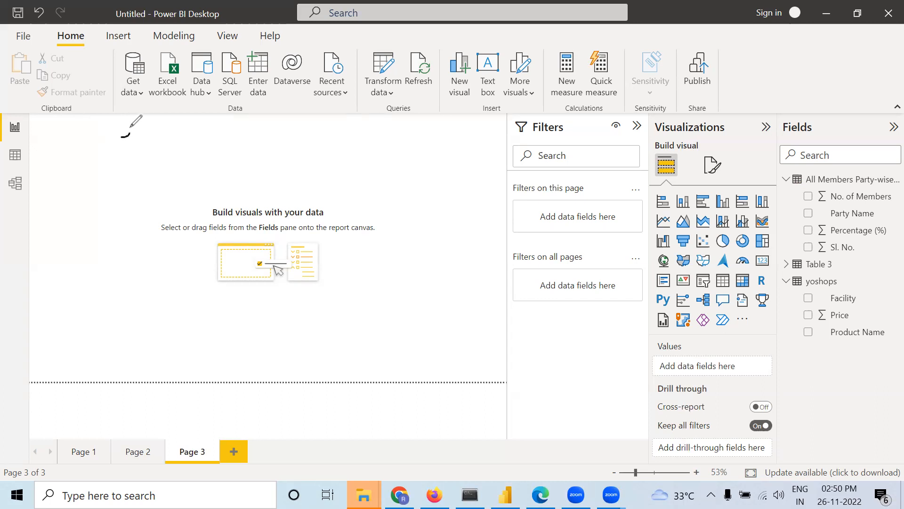
pyautogui.moveTo(130, 125)
pyautogui.mouseDown()
pyautogui.moveTo(110, 171)
pyautogui.moveTo(128, 154)
pyautogui.moveTo(141, 160)
pyautogui.moveTo(146, 144)
pyautogui.moveTo(149, 160)
pyautogui.moveTo(158, 142)
pyautogui.moveTo(150, 151)
pyautogui.moveTo(165, 159)
pyautogui.moveTo(180, 127)
pyautogui.moveTo(170, 141)
pyautogui.moveTo(176, 163)
pyautogui.moveTo(176, 146)
pyautogui.mouseUp()
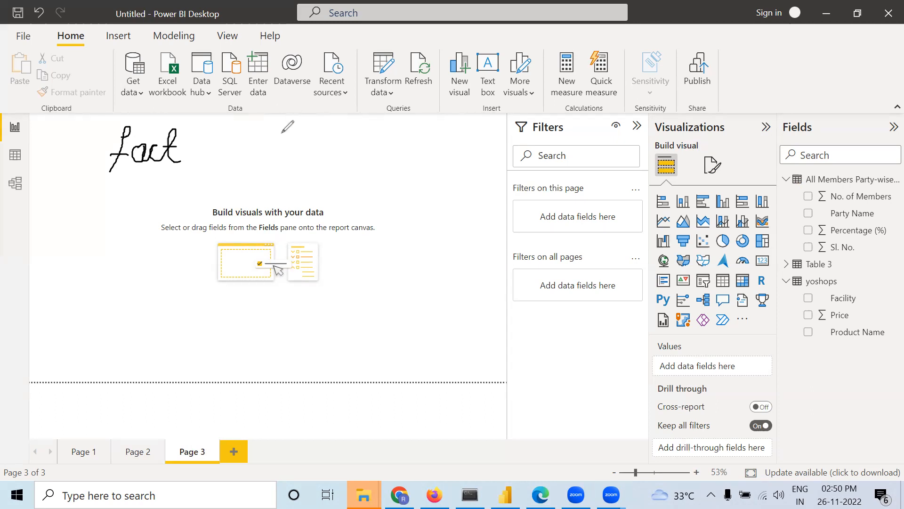
pyautogui.moveTo(289, 147)
pyautogui.mouseDown()
pyautogui.moveTo(285, 156)
pyautogui.moveTo(300, 137)
pyautogui.moveTo(297, 118)
pyautogui.moveTo(294, 159)
pyautogui.moveTo(303, 140)
pyautogui.moveTo(306, 158)
pyautogui.moveTo(307, 145)
pyautogui.moveTo(333, 157)
pyautogui.moveTo(352, 141)
pyautogui.moveTo(350, 157)
pyautogui.moveTo(379, 135)
pyautogui.moveTo(373, 153)
pyautogui.moveTo(382, 143)
pyautogui.moveTo(382, 160)
pyautogui.moveTo(410, 141)
pyautogui.moveTo(416, 158)
pyautogui.mouseUp()
pyautogui.click(379, 137)
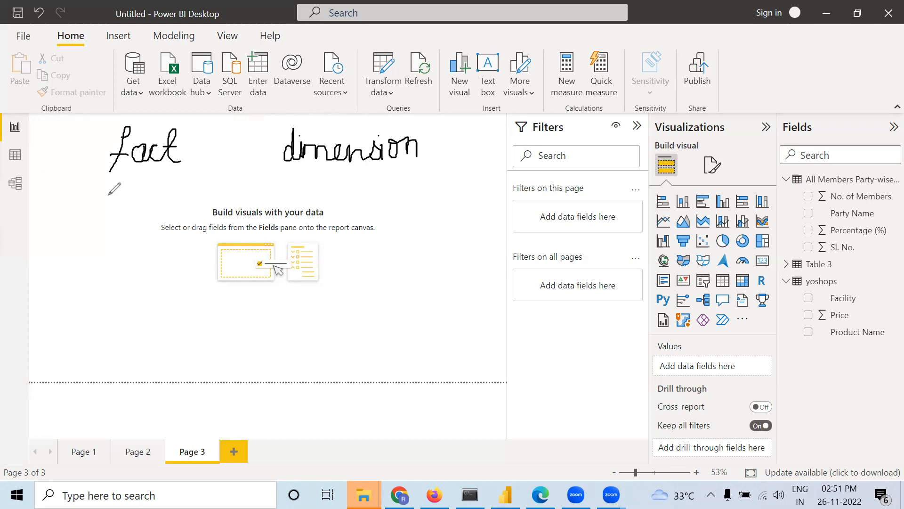
pyautogui.moveTo(120, 177); pyautogui.dragTo(150, 173)
pyautogui.moveTo(329, 182); pyautogui.dragTo(356, 171)
pyautogui.moveTo(413, 160)
pyautogui.mouseDown()
pyautogui.moveTo(415, 177)
pyautogui.moveTo(424, 166)
pyautogui.mouseUp()
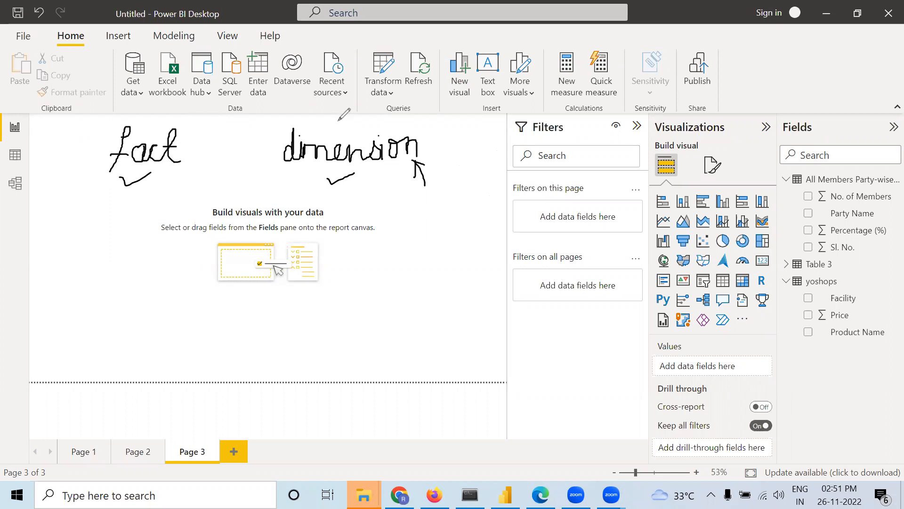
pyautogui.moveTo(359, 130); pyautogui.dragTo(377, 117)
pyautogui.moveTo(155, 190); pyautogui.dragTo(185, 173)
pyautogui.moveTo(363, 191); pyautogui.dragTo(389, 177)
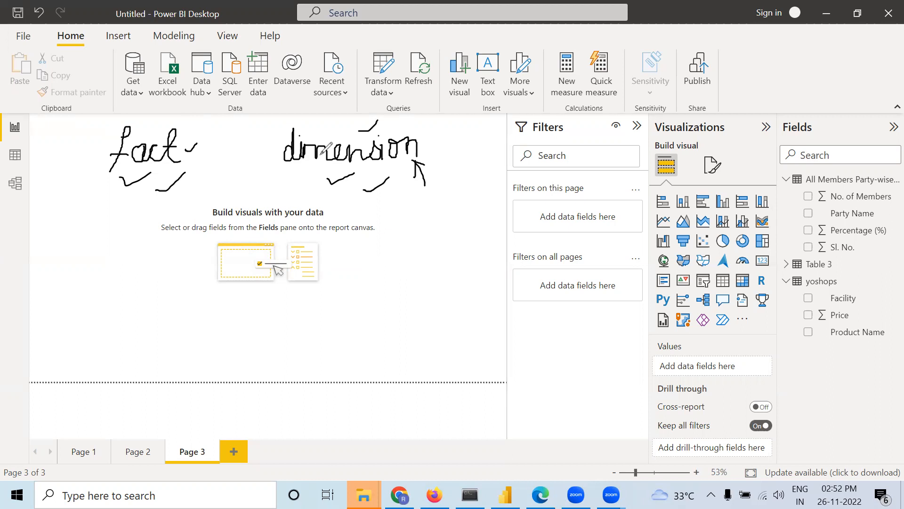
pyautogui.click(453, 126)
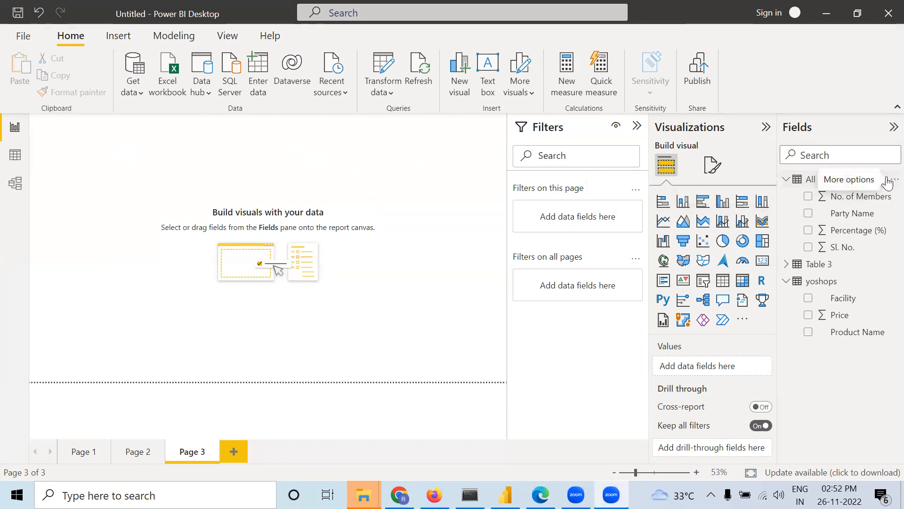
# Step: Delete the All Members Party-wise List, Table 3 and yoshops tables from the model
pyautogui.click(891, 179)
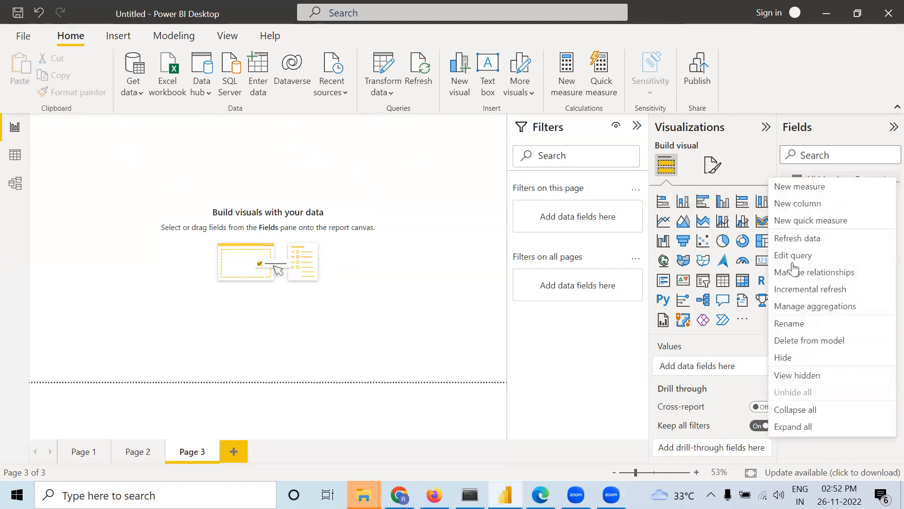
pyautogui.click(788, 338)
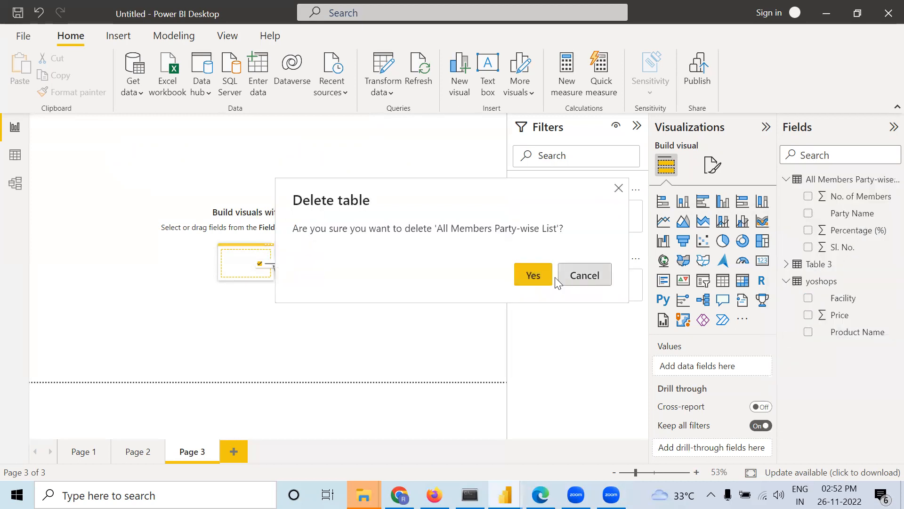
pyautogui.click(534, 281)
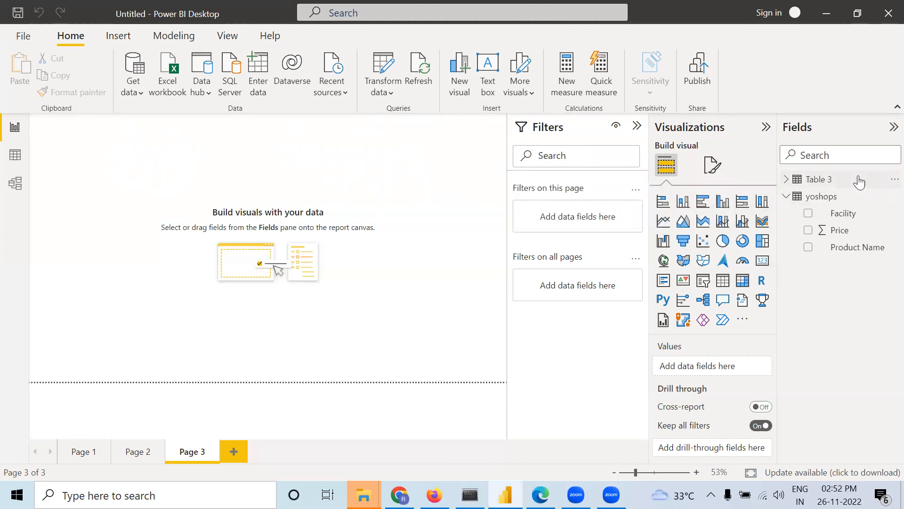
pyautogui.click(889, 180)
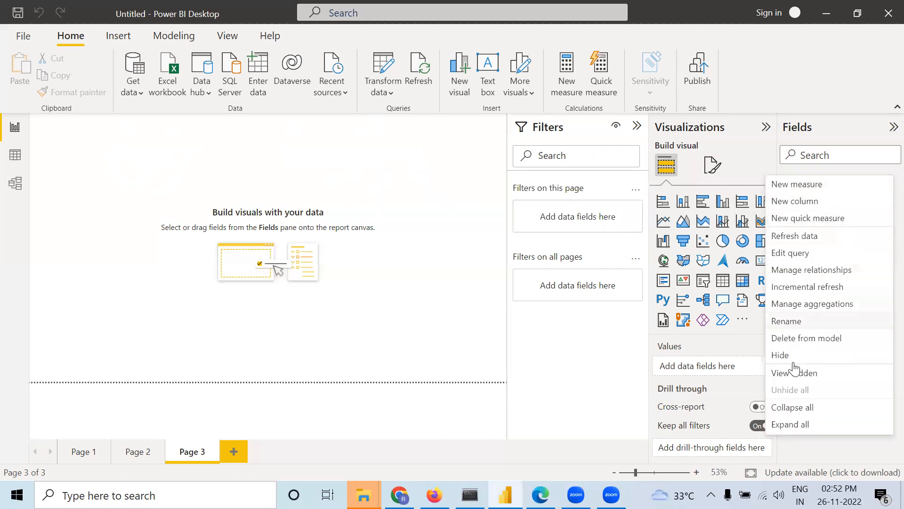
pyautogui.click(782, 336)
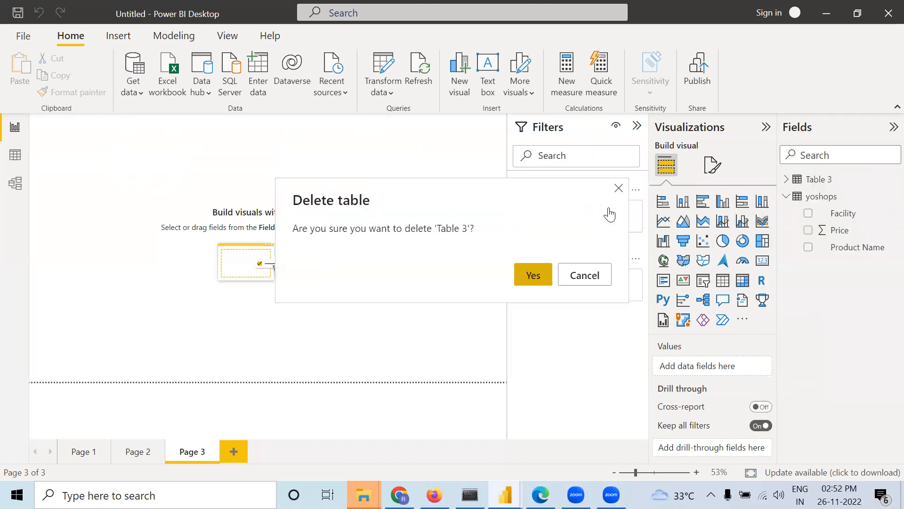
pyautogui.click(545, 274)
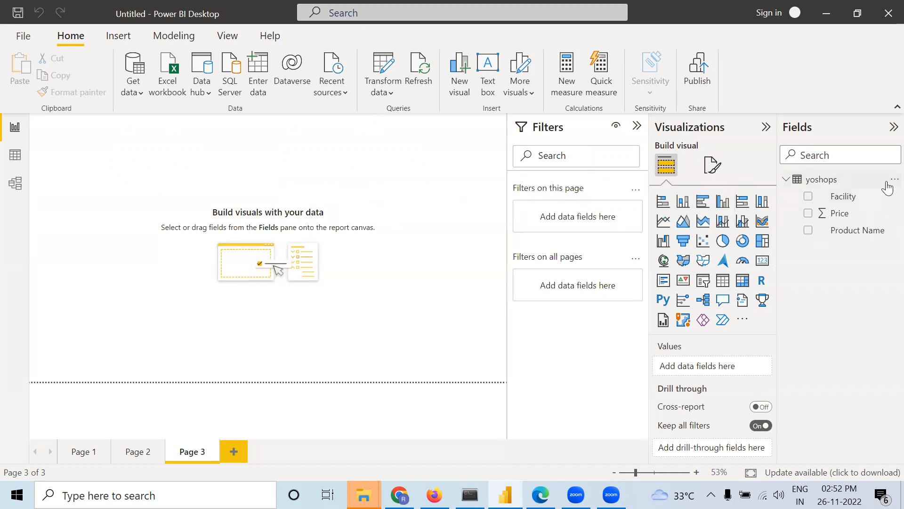
pyautogui.click(884, 181)
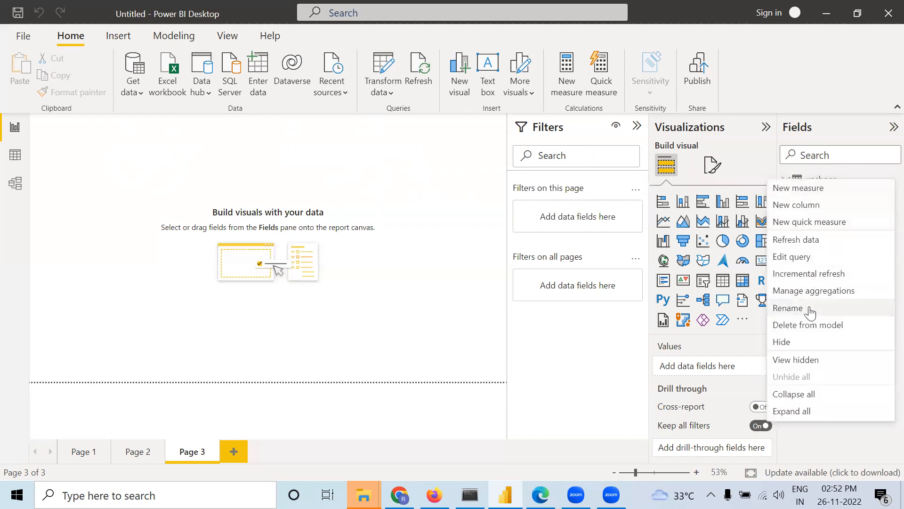
pyautogui.click(810, 329)
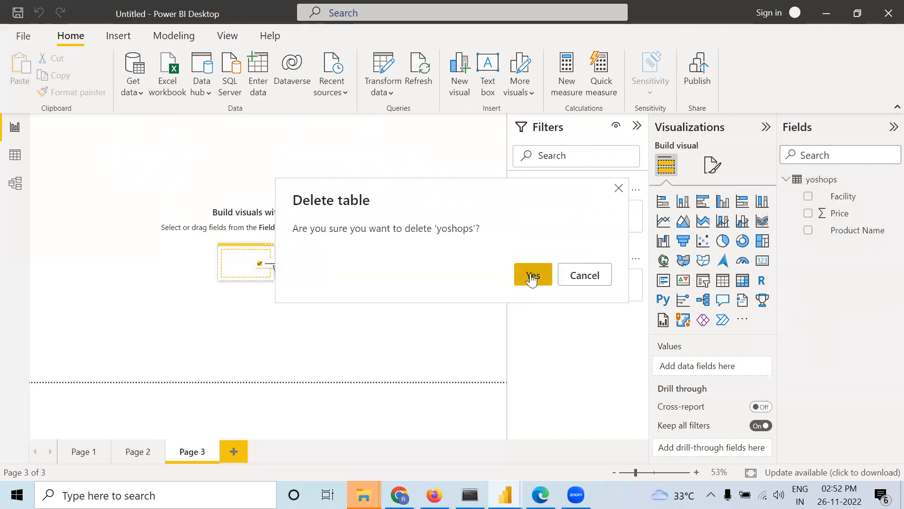
pyautogui.click(531, 276)
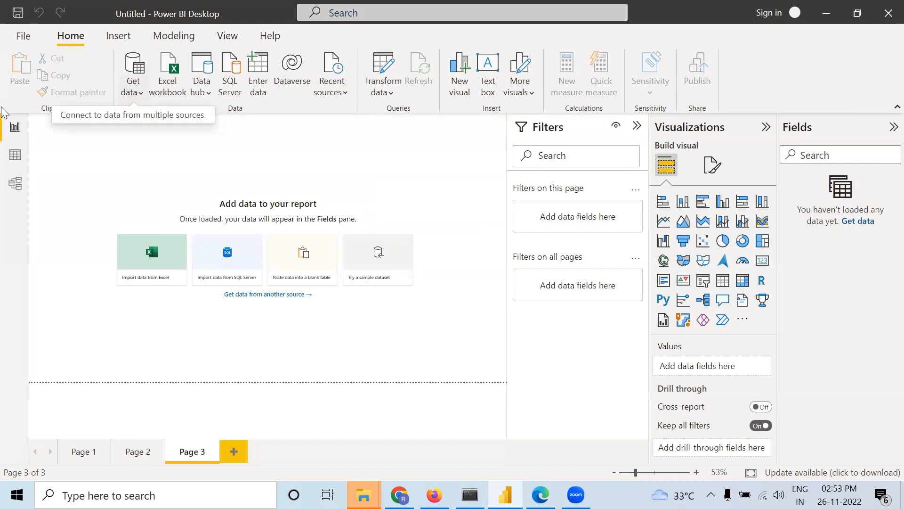
# Step: Start a Text/CSV import and browse to the powerbi folder on the DATA (E:) drive
pyautogui.click(134, 90)
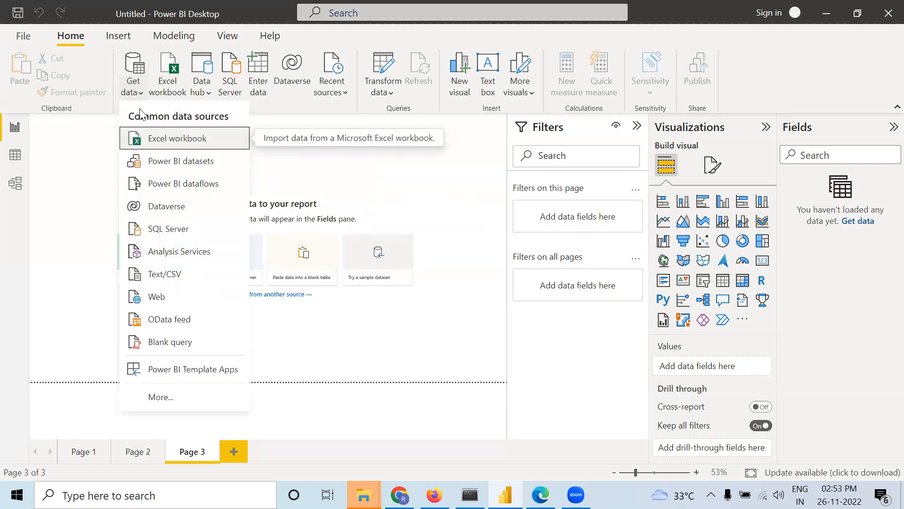
pyautogui.click(149, 269)
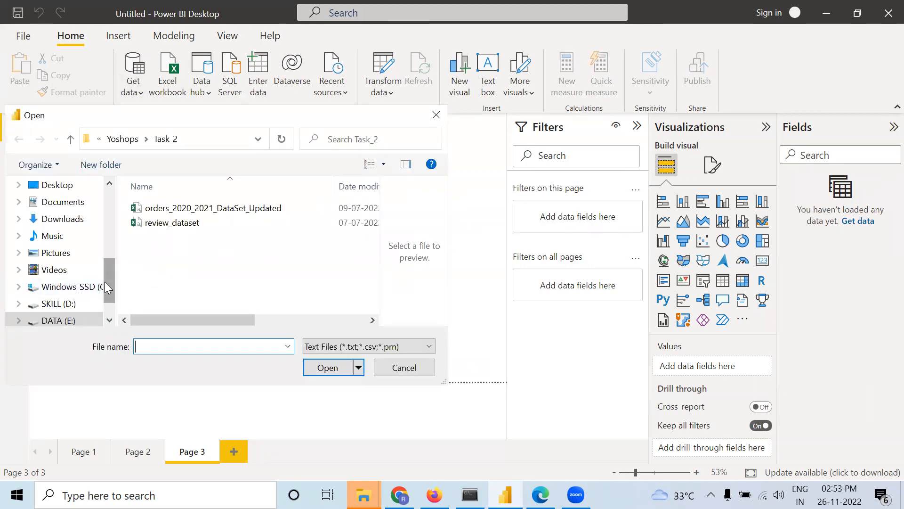
pyautogui.scroll(-1, 99, 296)
pyautogui.click(75, 291)
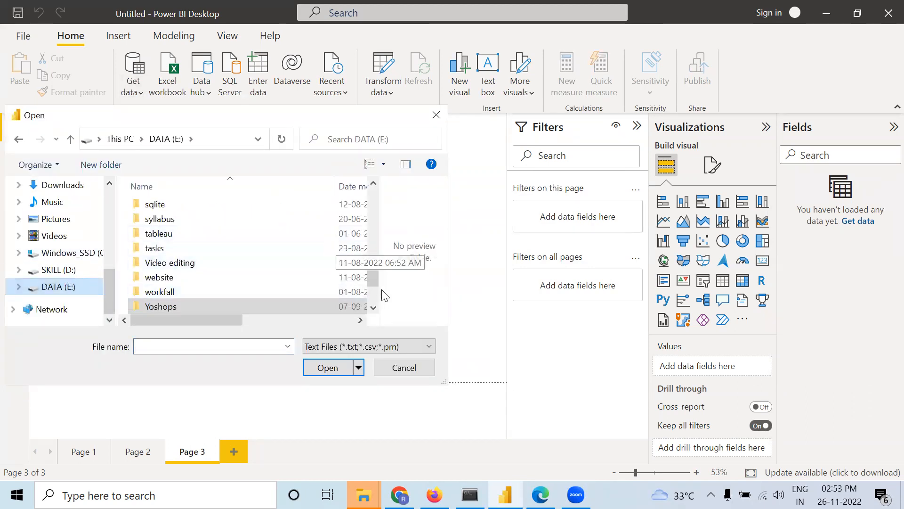
pyautogui.doubleClick(250, 306)
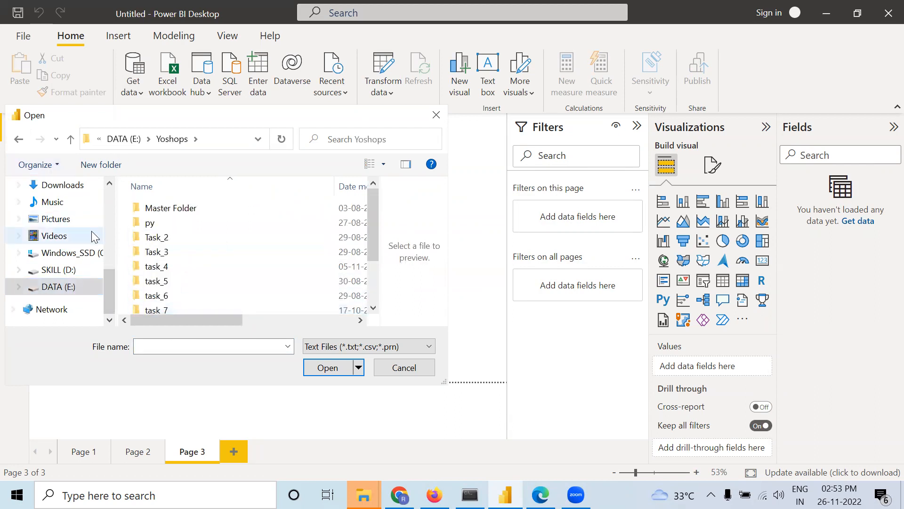
pyautogui.click(72, 288)
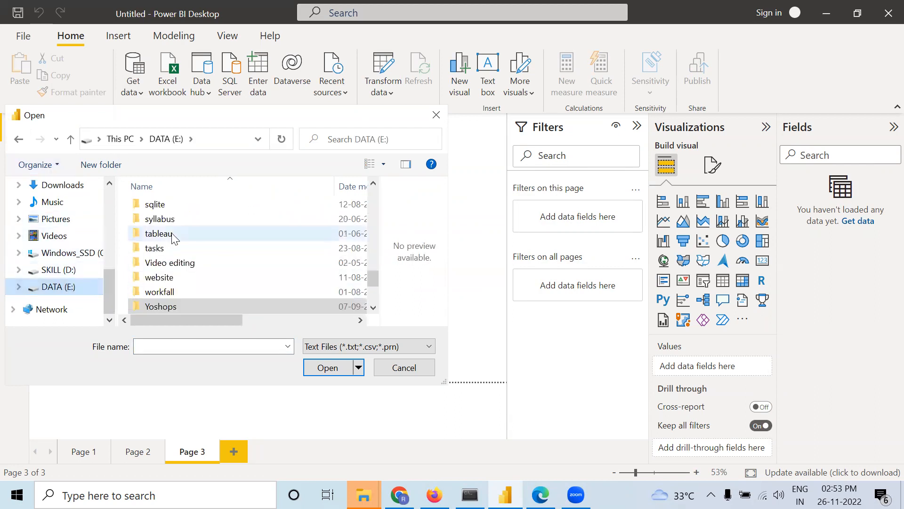
pyautogui.scroll(3, 172, 236)
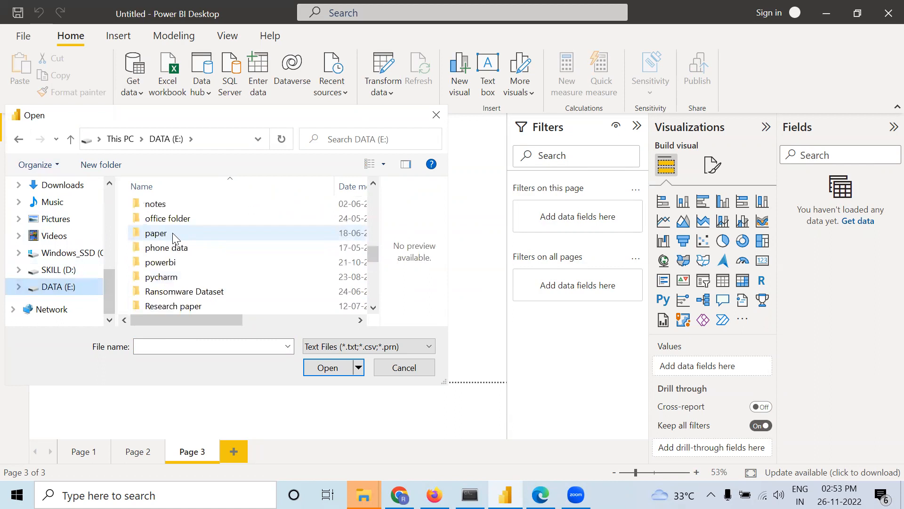
pyautogui.doubleClick(167, 264)
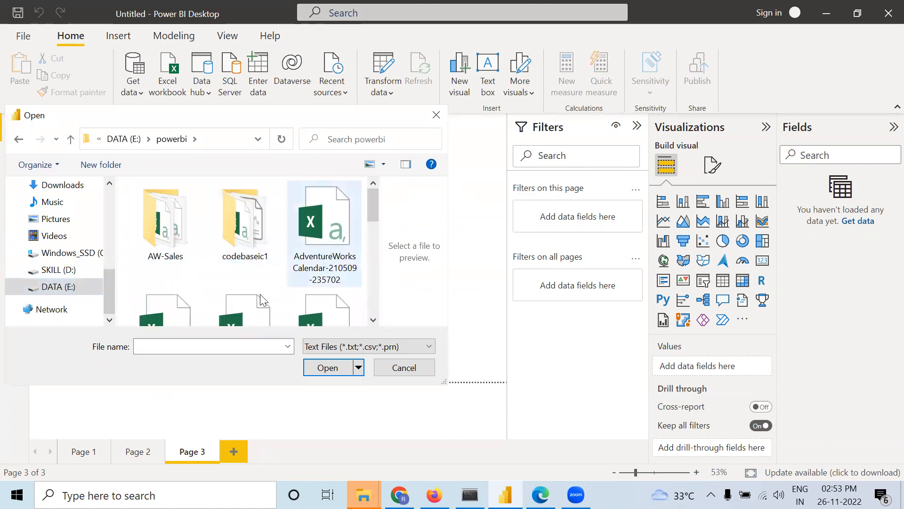
pyautogui.scroll(-2, 315, 207)
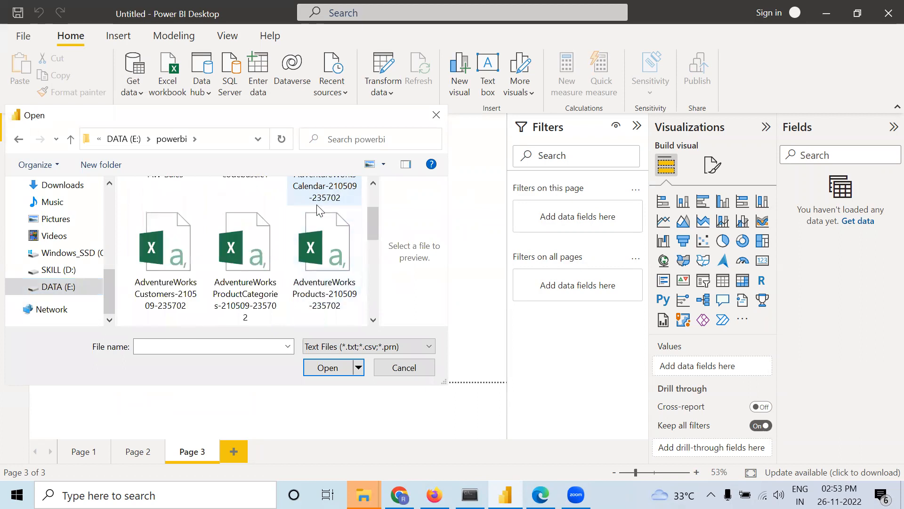
pyautogui.scroll(2, 319, 209)
pyautogui.scroll(-2, 319, 209)
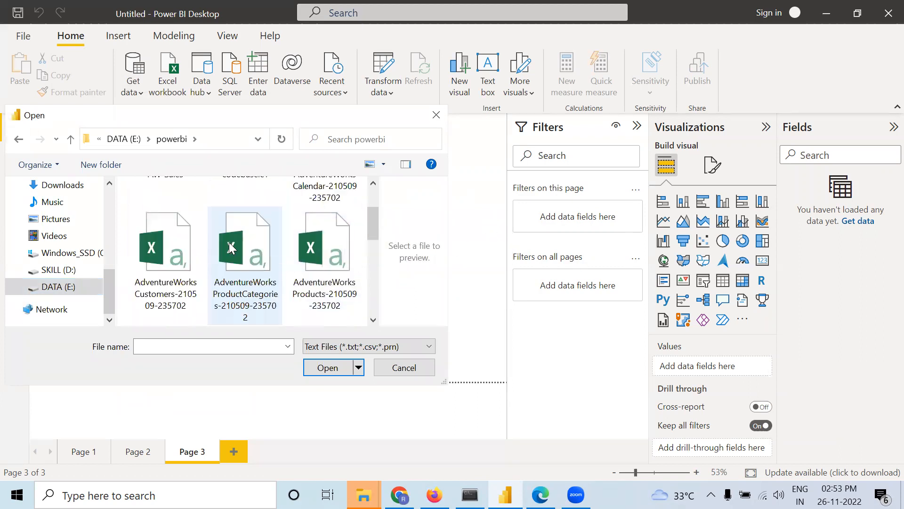
pyautogui.scroll(2, 233, 250)
pyautogui.scroll(-2, 233, 250)
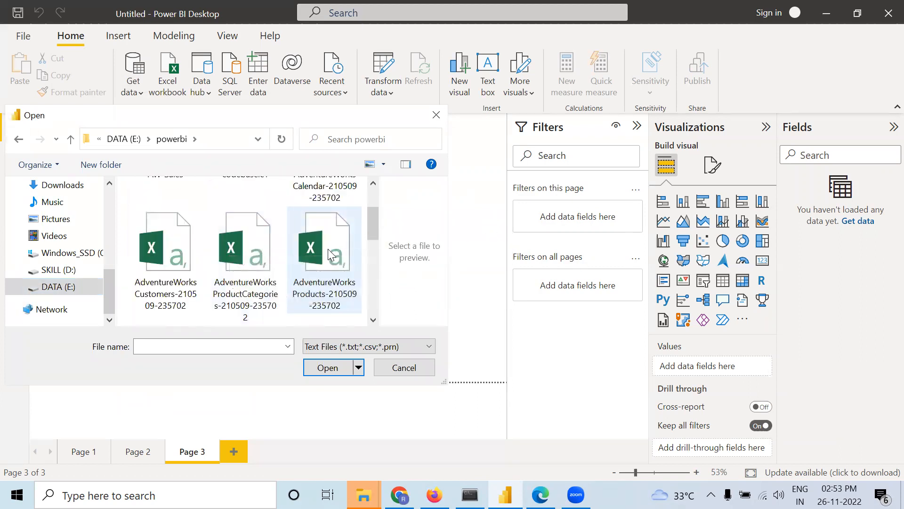
pyautogui.click(165, 296)
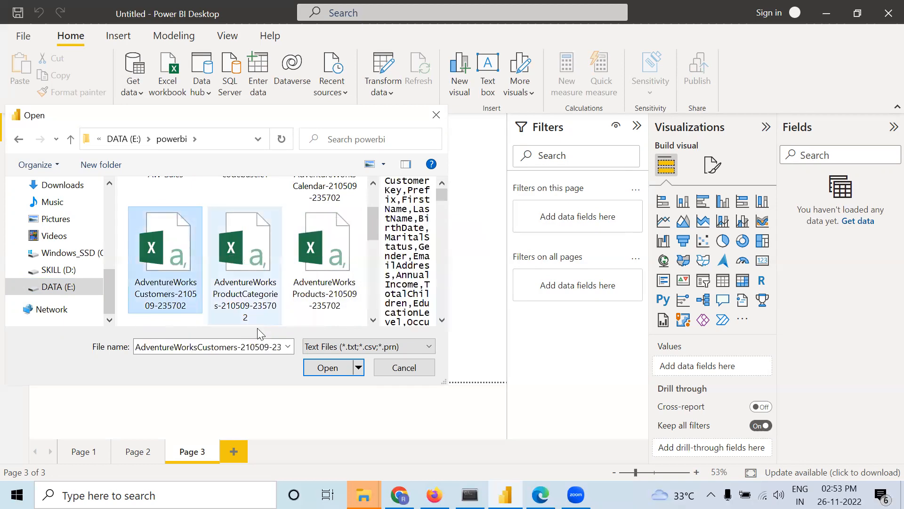
pyautogui.click(336, 370)
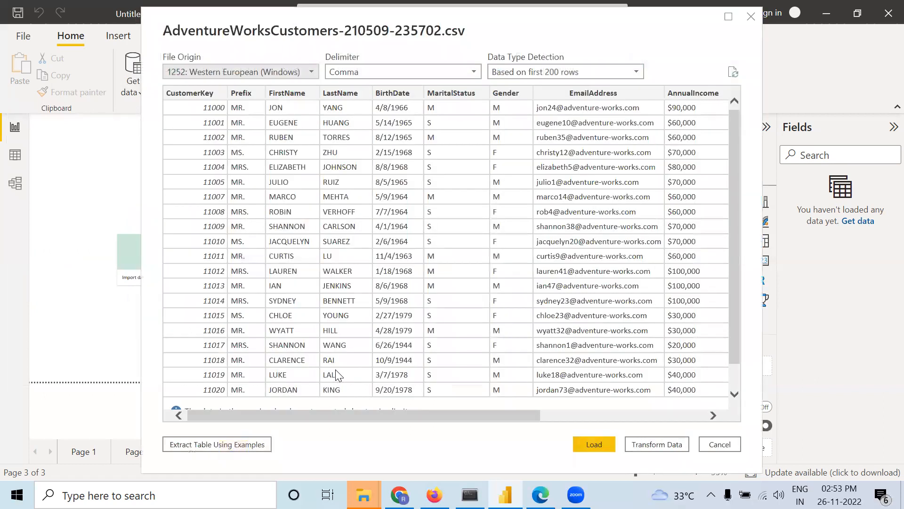
# Step: Look through the columns in the customers data preview and load the table into the model
pyautogui.moveTo(285, 414); pyautogui.dragTo(436, 427)
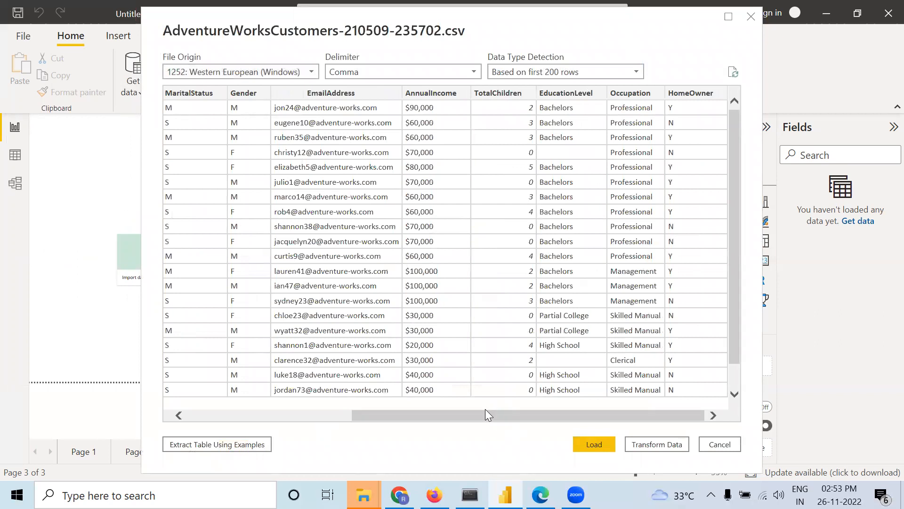
pyautogui.moveTo(448, 413); pyautogui.dragTo(246, 401)
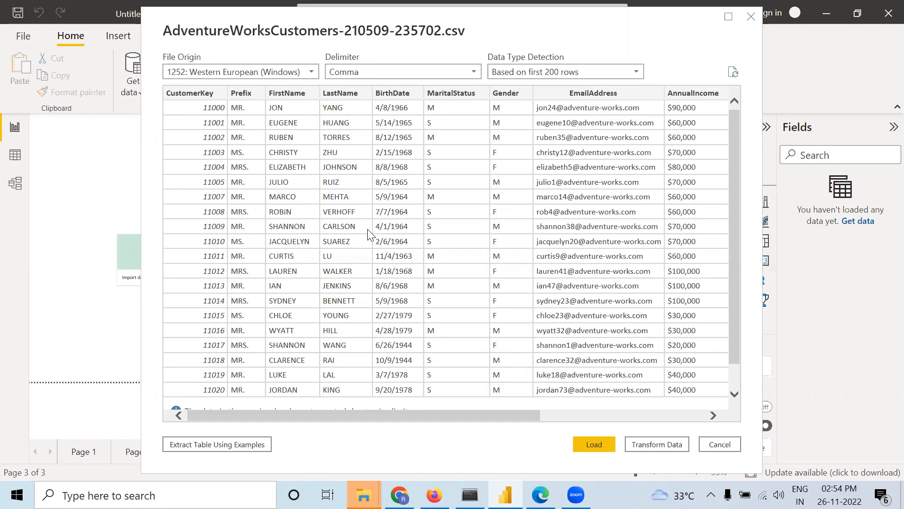
pyautogui.click(582, 448)
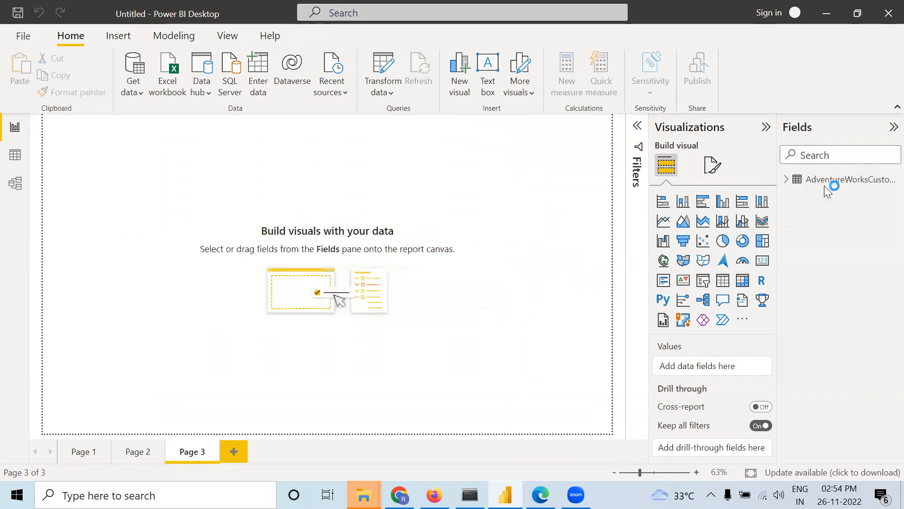
pyautogui.click(893, 179)
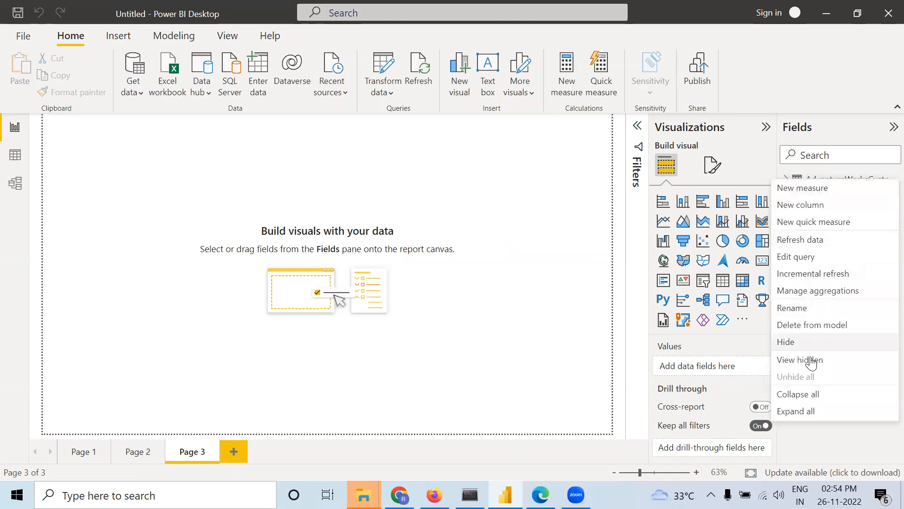
pyautogui.click(802, 313)
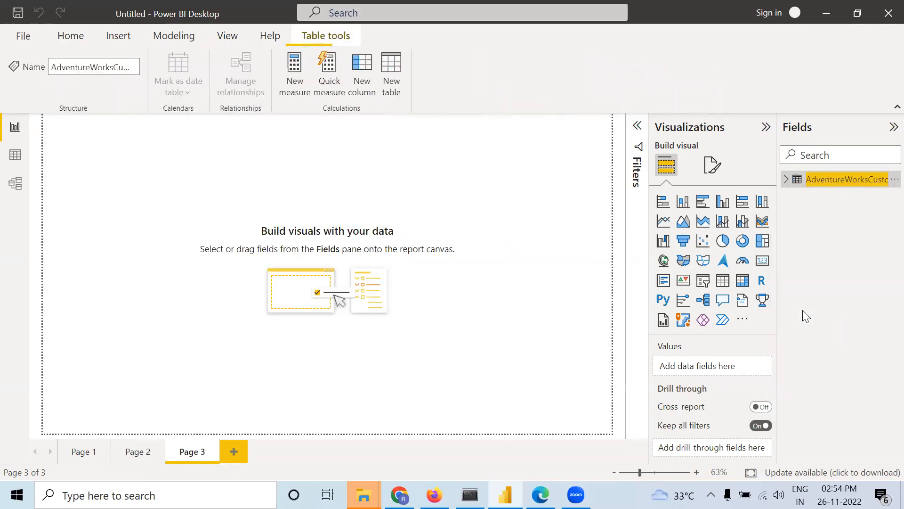
pyautogui.click(597, 34)
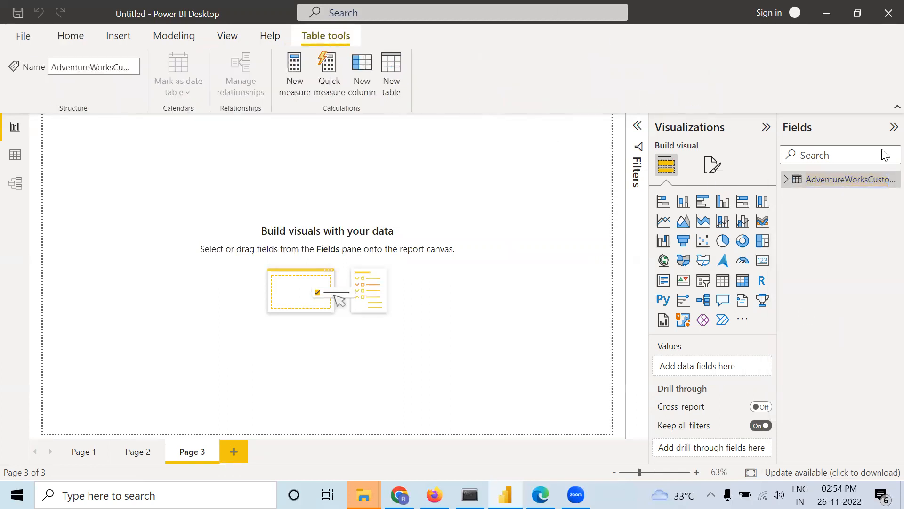
pyautogui.moveTo(777, 248); pyautogui.dragTo(663, 233)
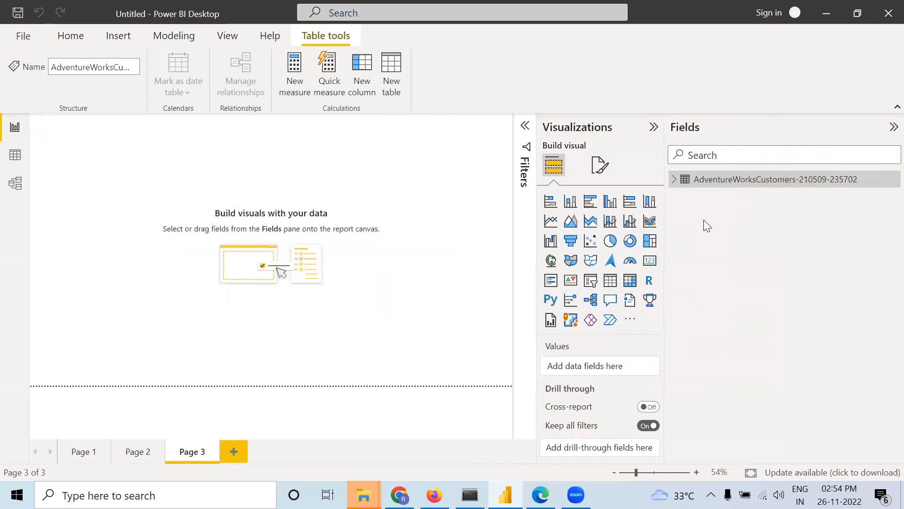
pyautogui.click(884, 180)
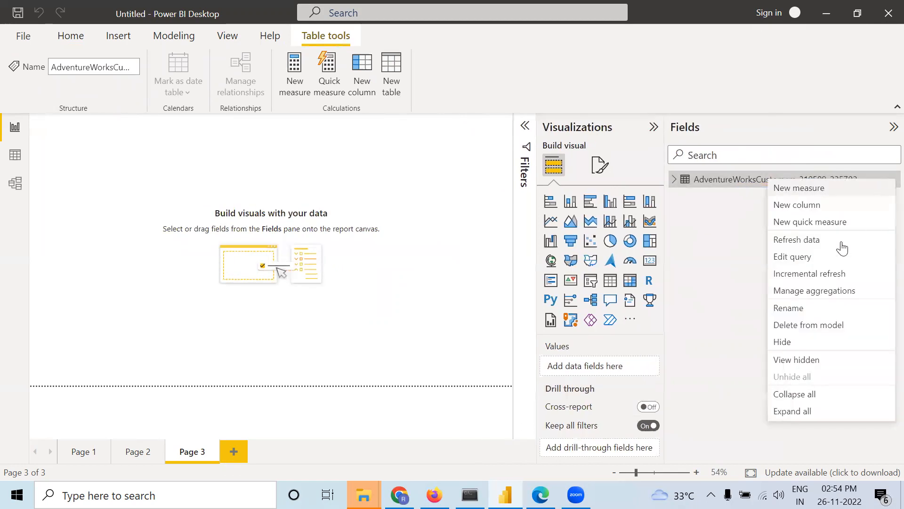
pyautogui.click(789, 309)
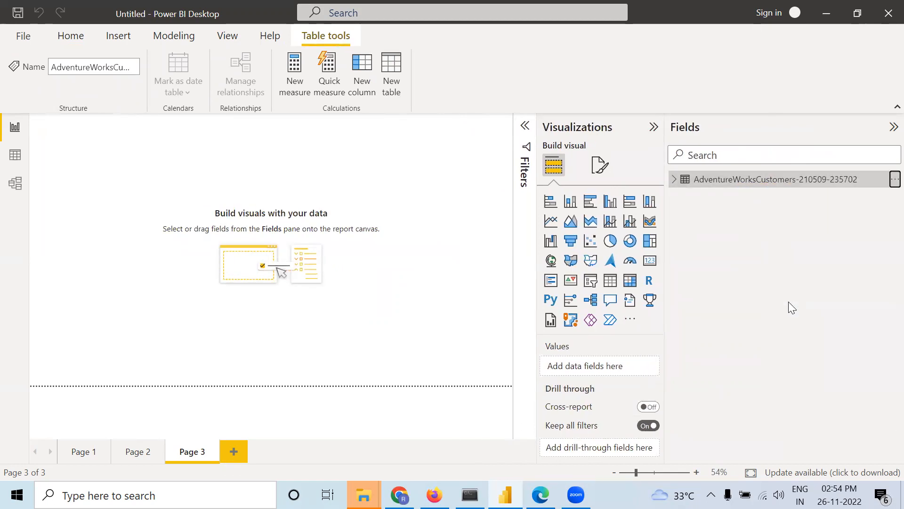
pyautogui.click(755, 181)
pyautogui.press('BackSpace')
pyautogui.press('BackSpace')
pyautogui.press('BackSpace')
pyautogui.press('BackSpace')
pyautogui.press('BackSpace')
pyautogui.press('BackSpace')
pyautogui.press('BackSpace')
pyautogui.press('BackSpace')
pyautogui.press('BackSpace')
pyautogui.press('BackSpace')
pyautogui.press('BackSpace')
pyautogui.press('BackSpace')
pyautogui.press('BackSpace')
pyautogui.press('BackSpace')
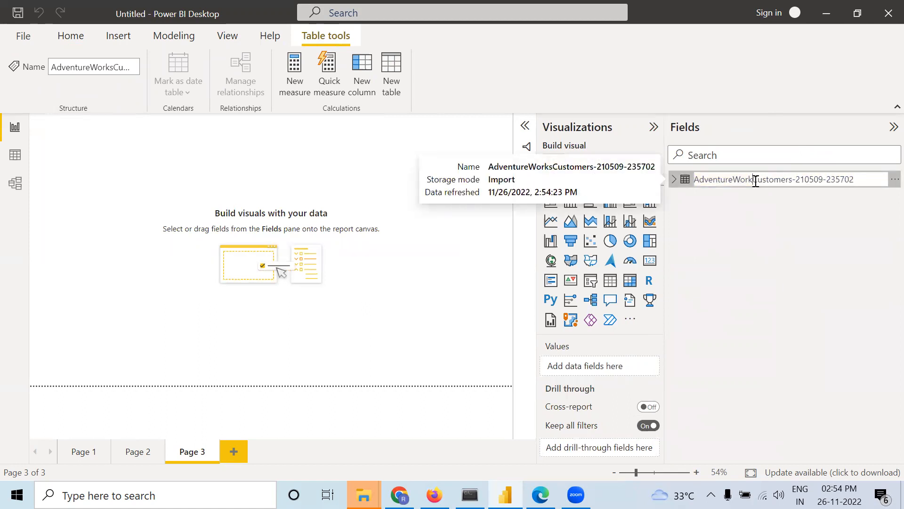
pyautogui.write('d')
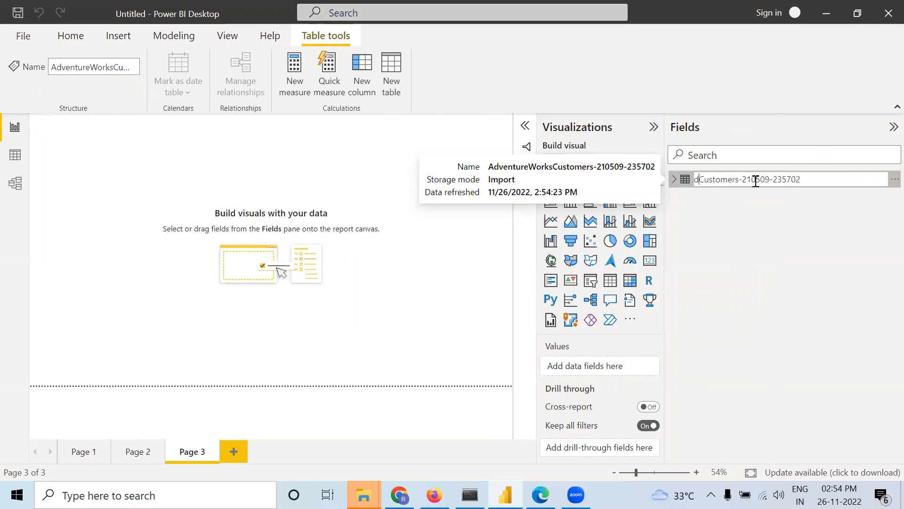
pyautogui.write('-')
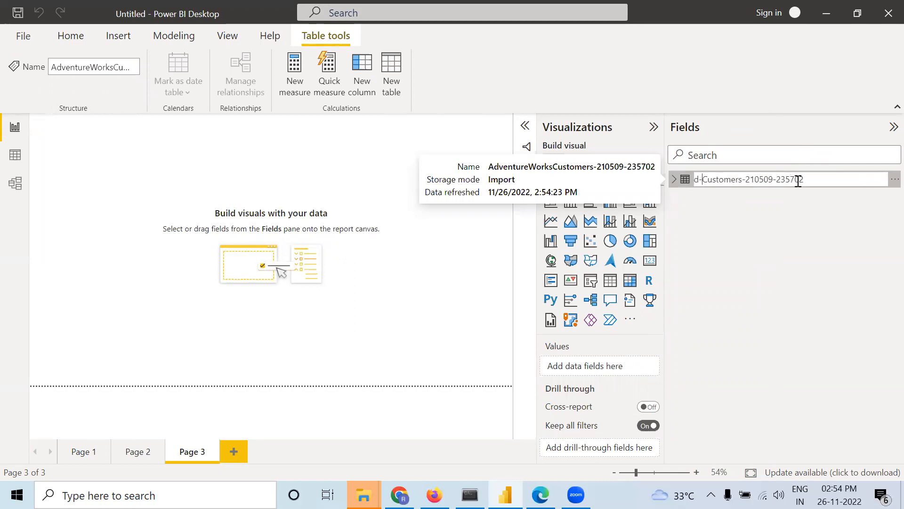
pyautogui.moveTo(819, 182); pyautogui.dragTo(742, 182)
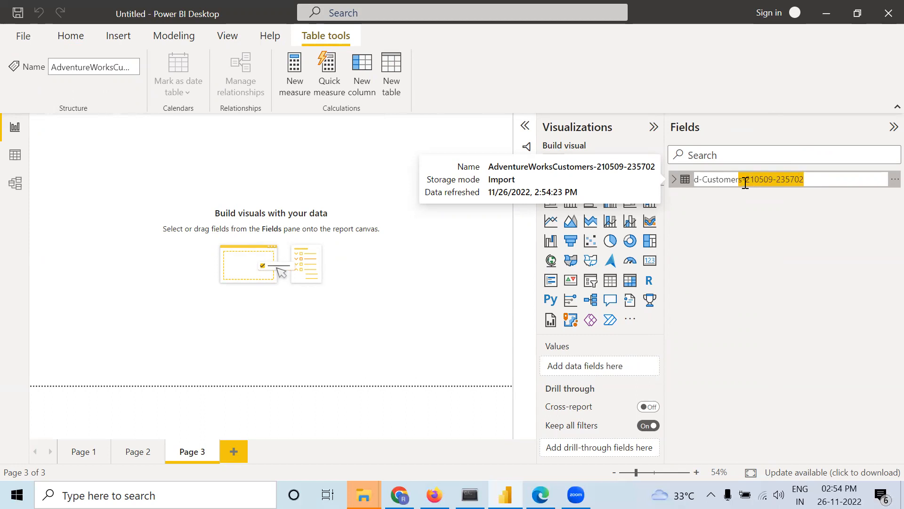
pyautogui.press('BackSpace')
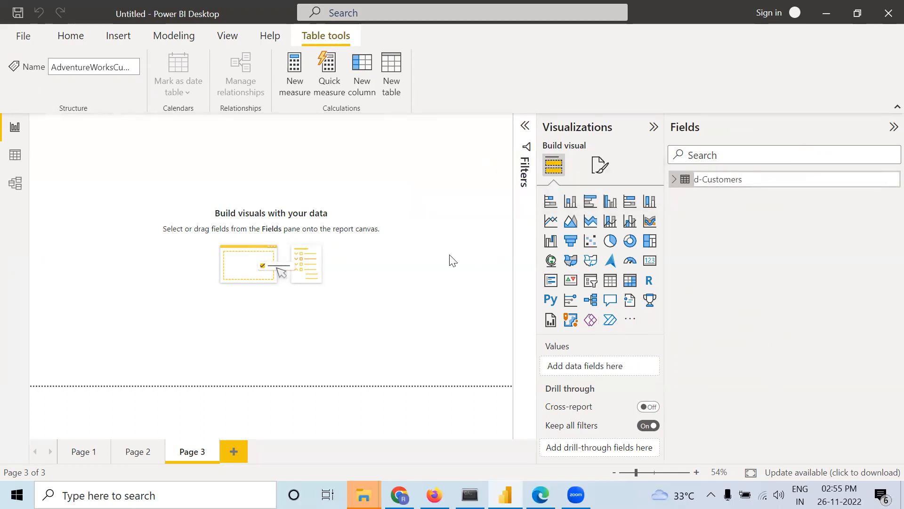
pyautogui.press('Return')
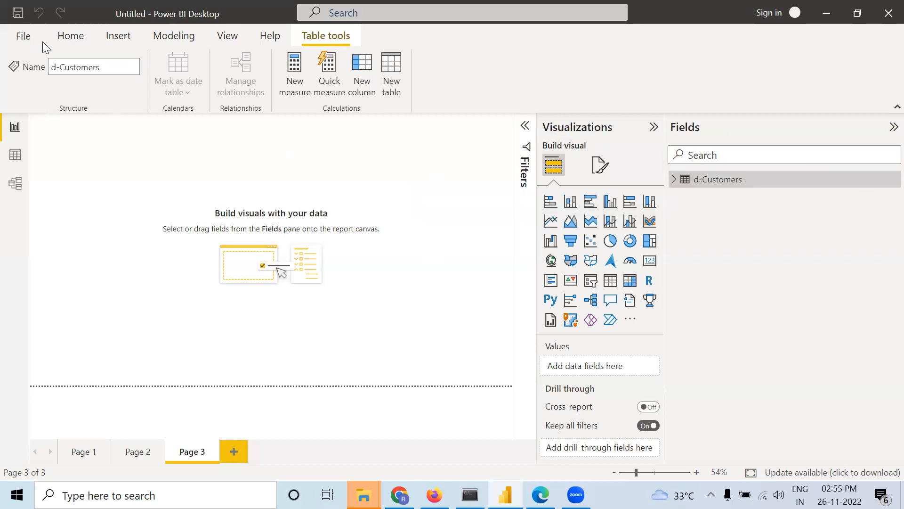
pyautogui.click(81, 39)
pyautogui.click(133, 90)
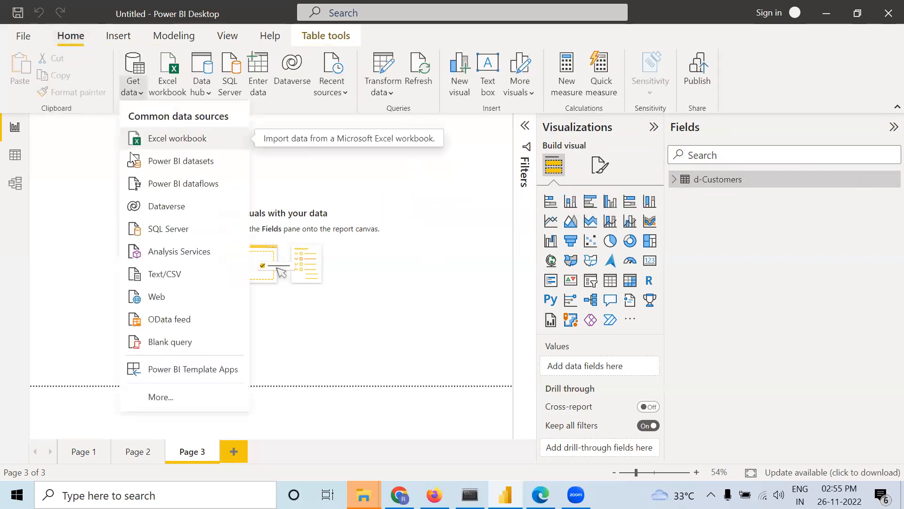
pyautogui.click(175, 283)
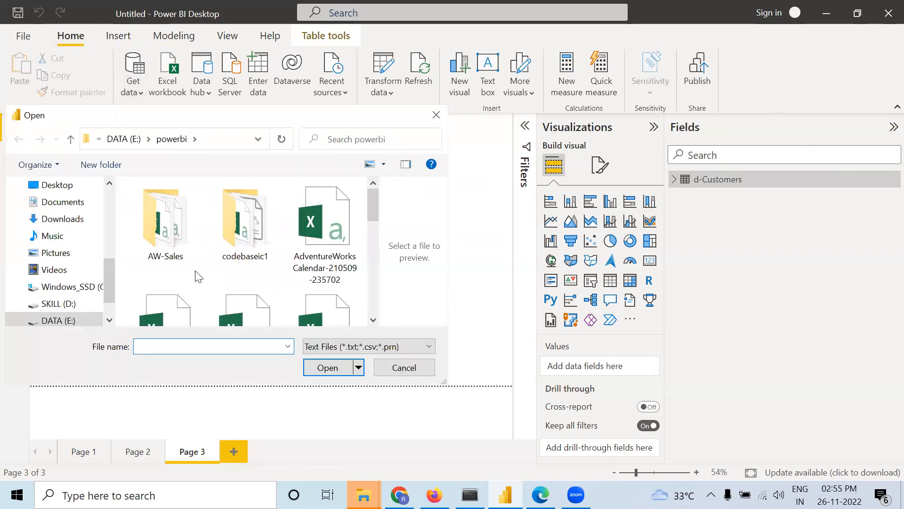
pyautogui.scroll(-2, 197, 278)
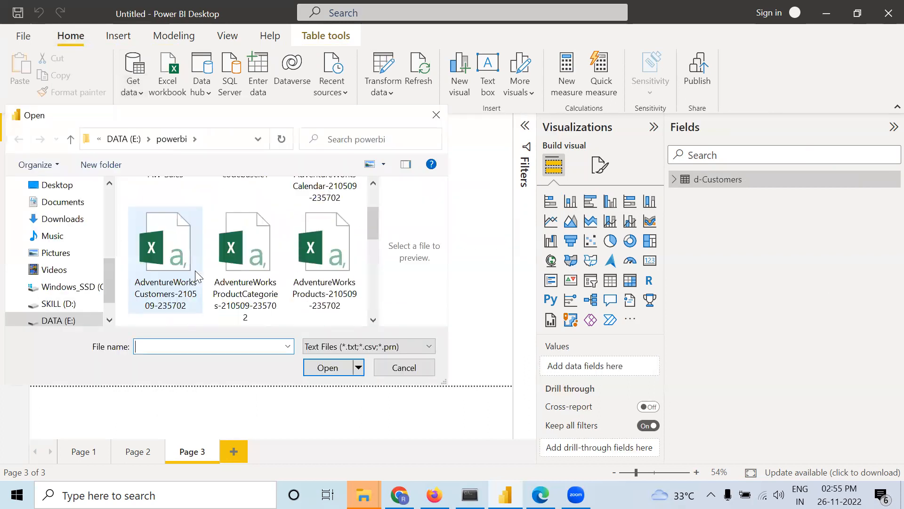
pyautogui.click(266, 264)
pyautogui.click(342, 370)
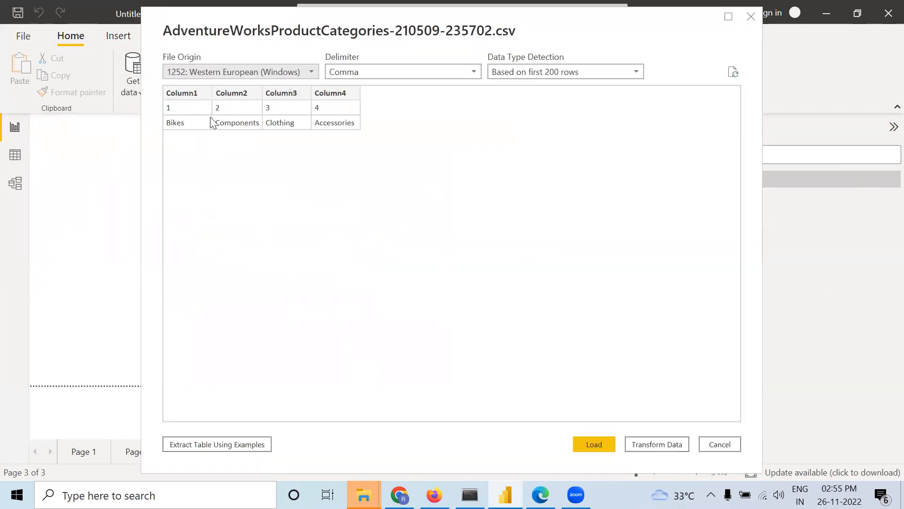
pyautogui.click(588, 446)
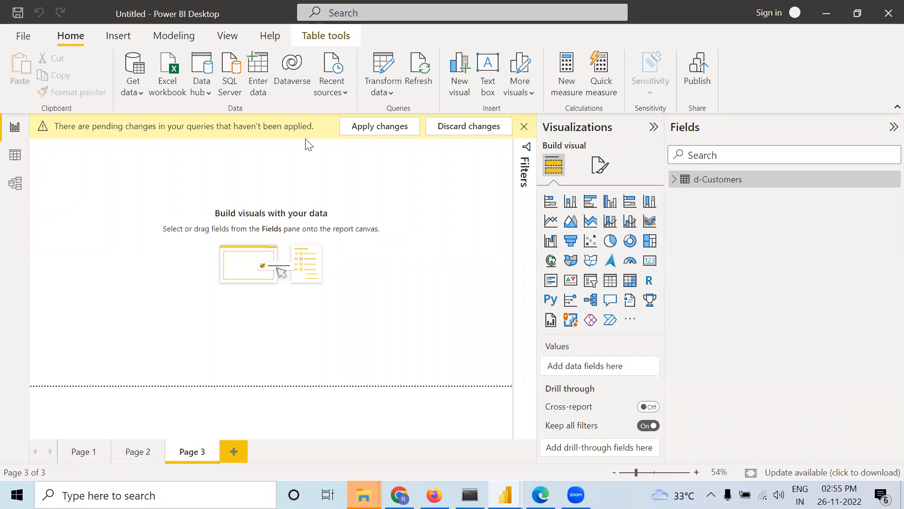
pyautogui.click(407, 126)
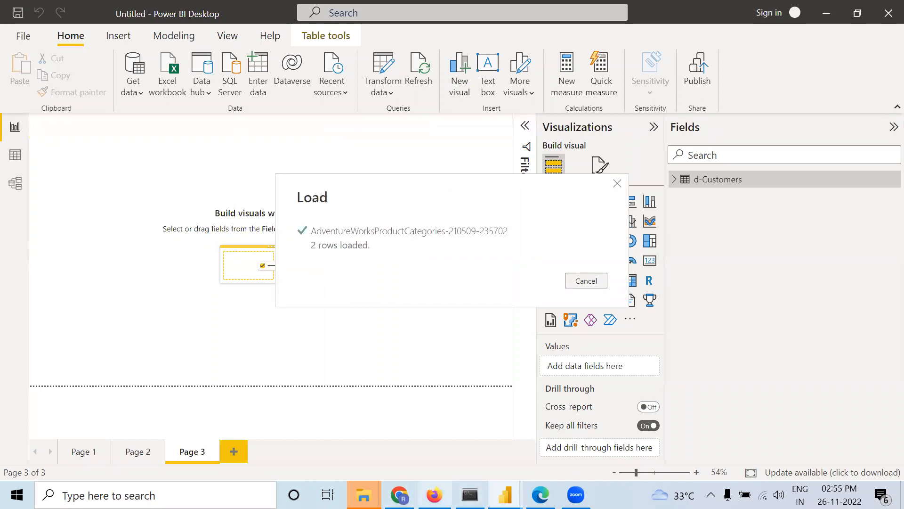
# Step: Switch to Firefox and look through the product category menus on the yoshops.com home page, from Toys & Games to Services
pyautogui.click(434, 492)
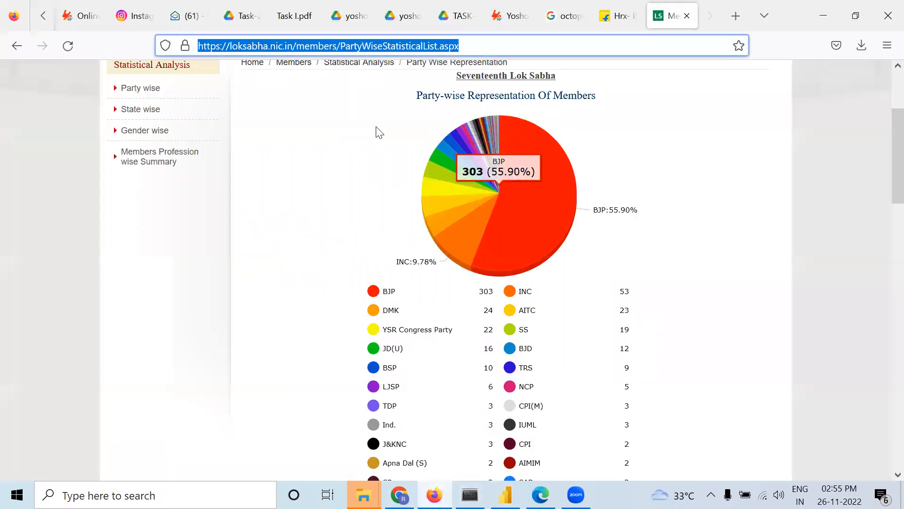
pyautogui.click(512, 19)
pyautogui.scroll(6, 465, 181)
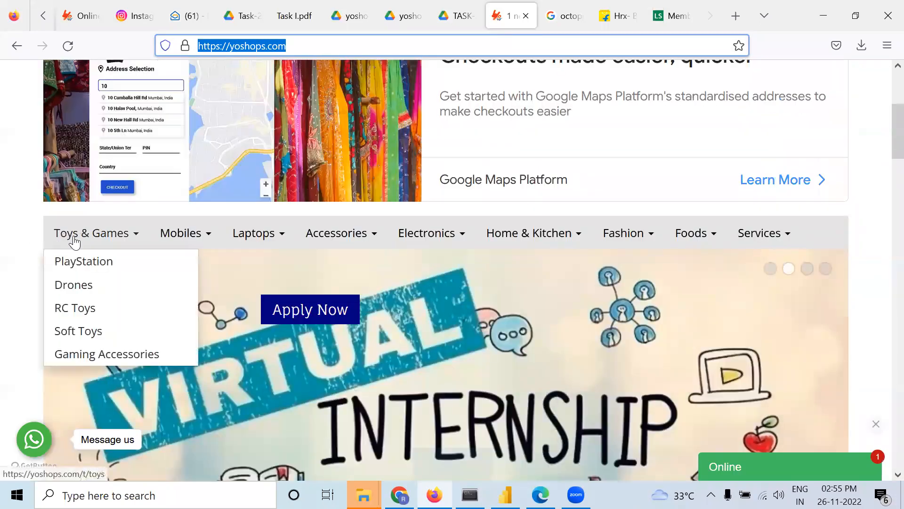
pyautogui.moveTo(185, 240)
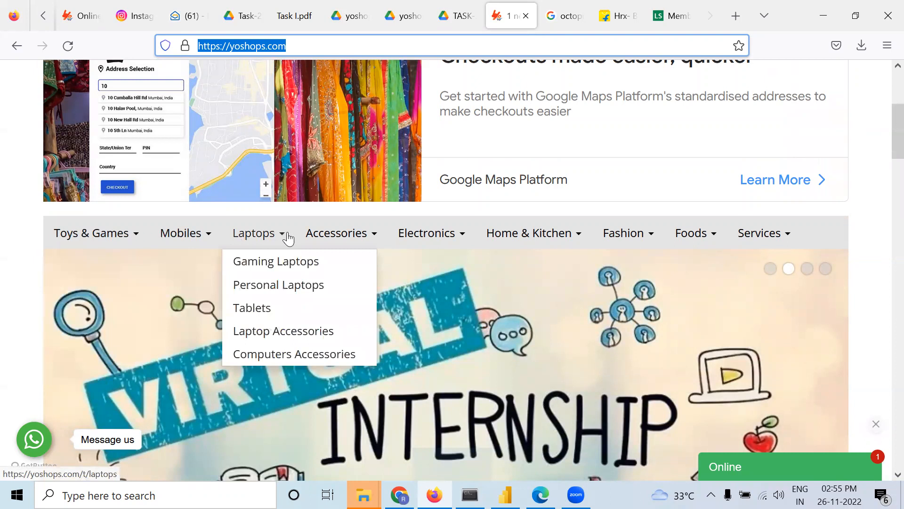
pyautogui.moveTo(459, 232)
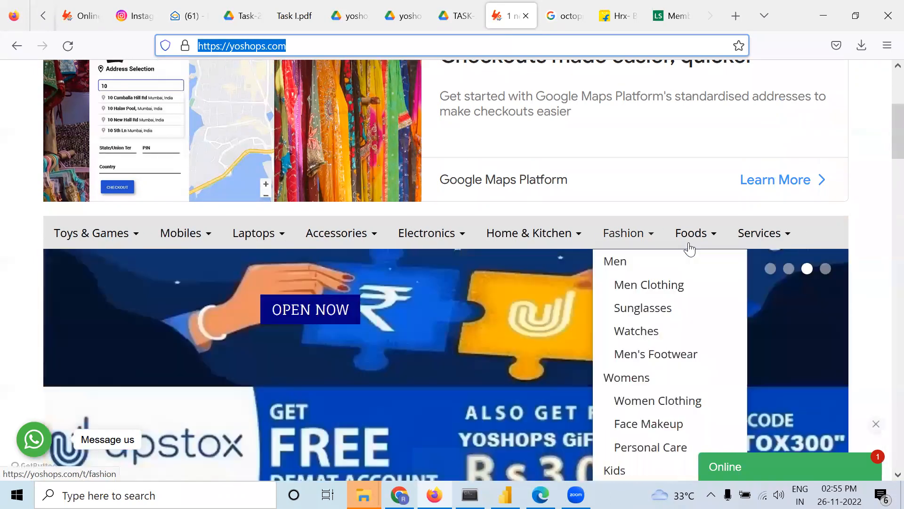
pyautogui.moveTo(771, 241)
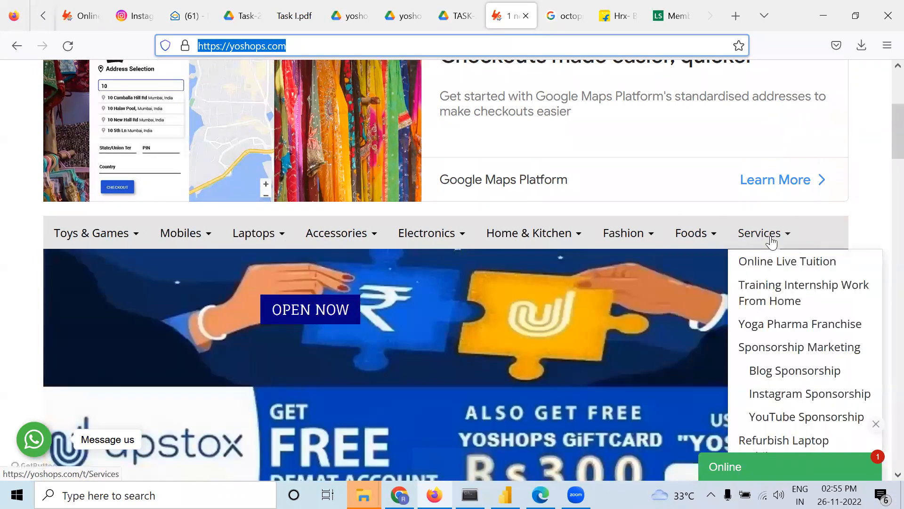
pyautogui.moveTo(77, 229)
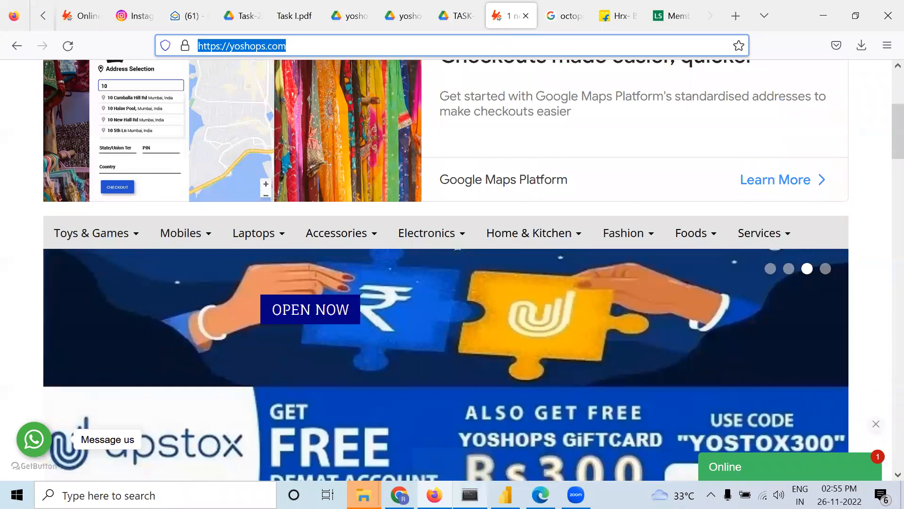
# Step: Switch back to Power BI Desktop and examine the product categories table in Data view, with room for the full table names
pyautogui.hotkey('alt', 'Tab')
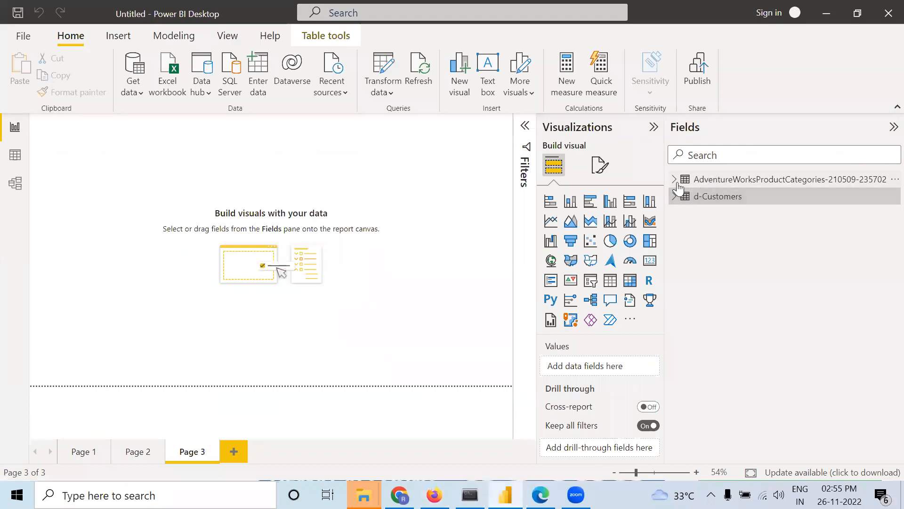
pyautogui.click(17, 157)
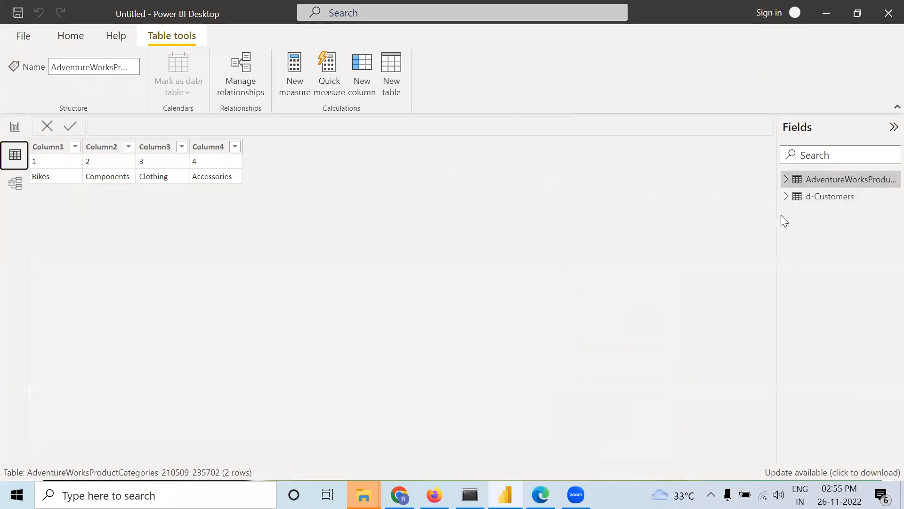
pyautogui.moveTo(775, 218); pyautogui.dragTo(687, 225)
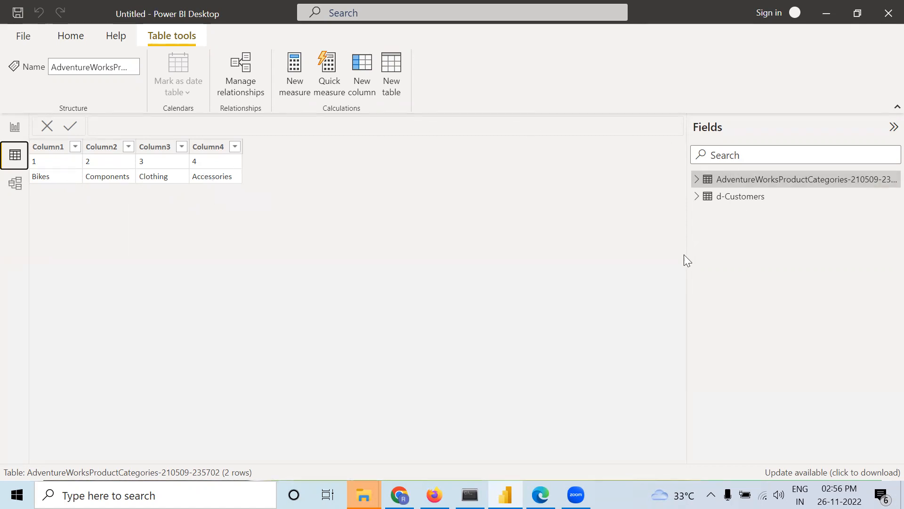
pyautogui.moveTo(686, 263); pyautogui.dragTo(638, 267)
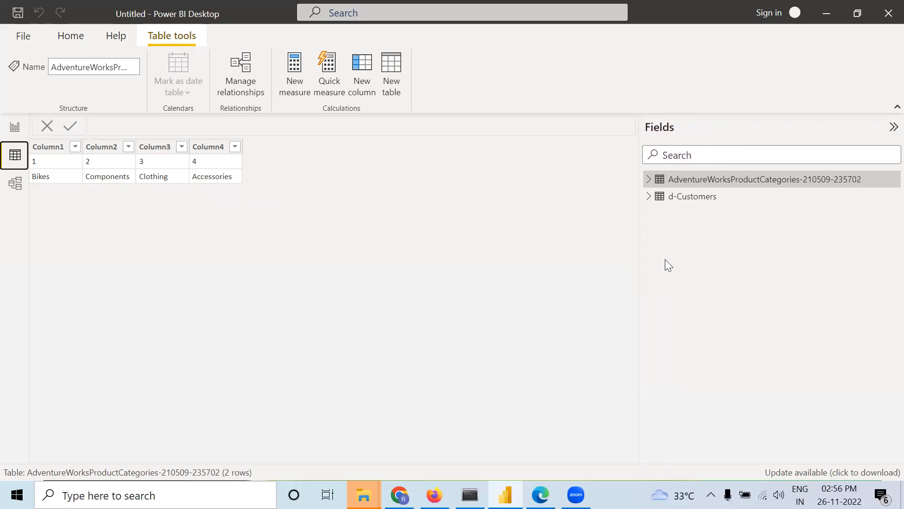
# Step: Replace the AdventureWorks prefix in the product categories table's name with d-
pyautogui.click(887, 183)
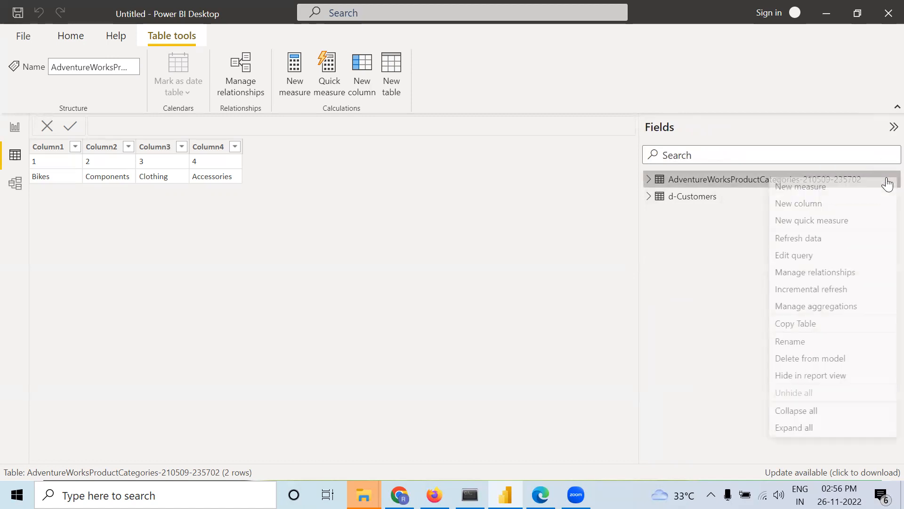
pyautogui.click(805, 344)
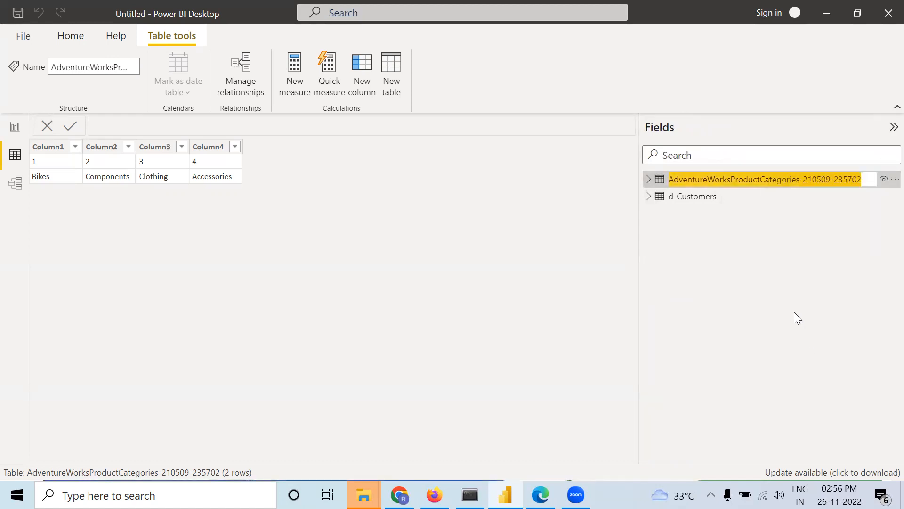
pyautogui.click(734, 179)
pyautogui.press('BackSpace')
pyautogui.press('BackSpace')
pyautogui.press('BackSpace')
pyautogui.press('BackSpace')
pyautogui.press('BackSpace')
pyautogui.press('BackSpace')
pyautogui.press('BackSpace')
pyautogui.press('BackSpace')
pyautogui.press('BackSpace')
pyautogui.press('BackSpace')
pyautogui.press('BackSpace')
pyautogui.press('BackSpace')
pyautogui.press('BackSpace')
pyautogui.press('BackSpace')
pyautogui.write('d-')
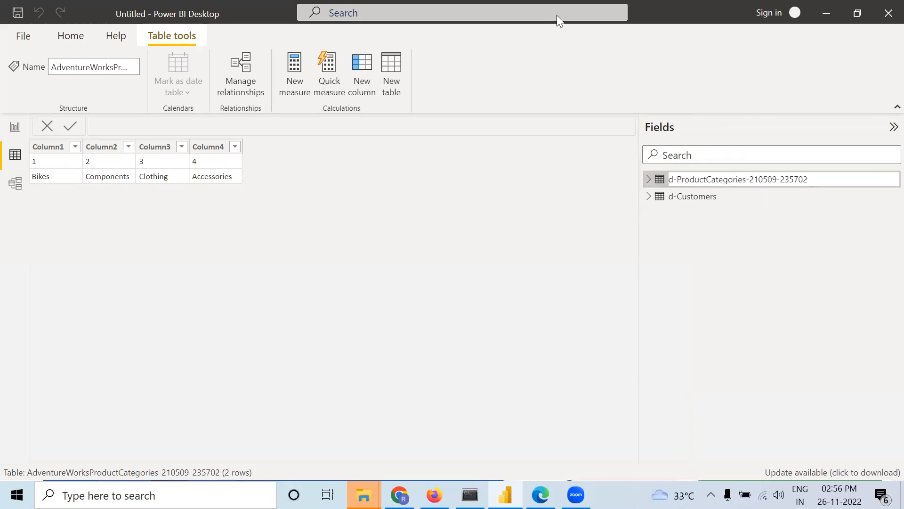
pyautogui.press('Return')
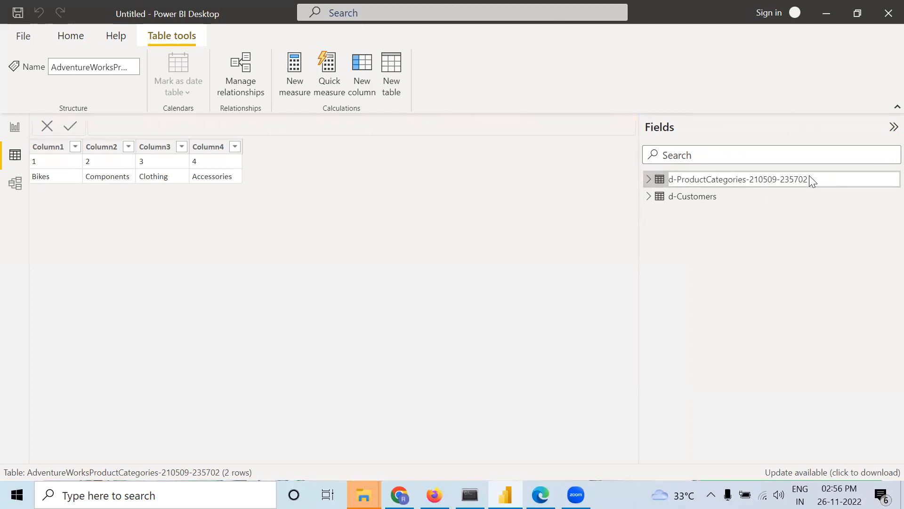
pyautogui.rightClick(766, 196)
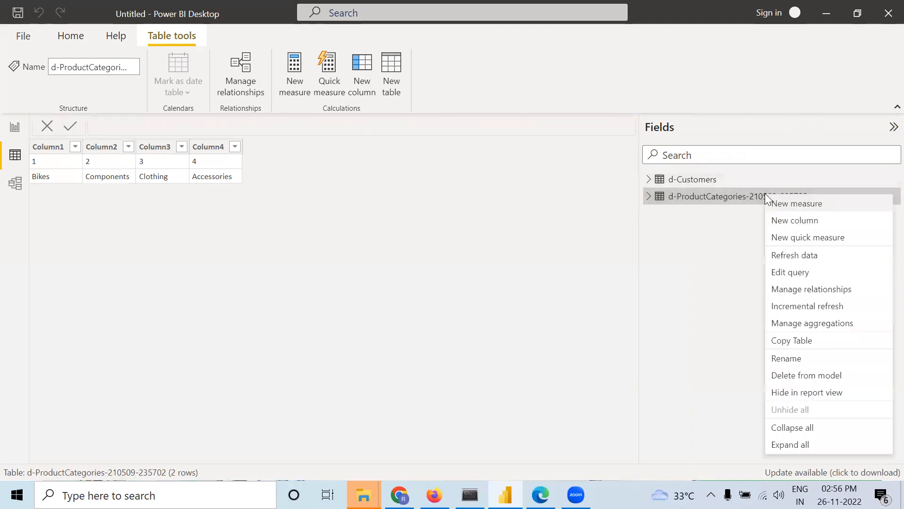
pyautogui.click(797, 357)
pyautogui.moveTo(815, 197); pyautogui.dragTo(751, 197)
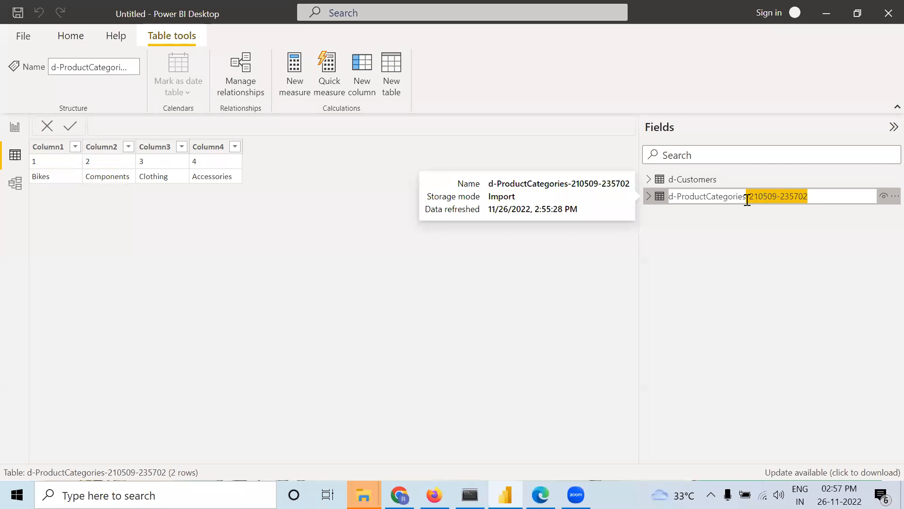
pyautogui.press('BackSpace')
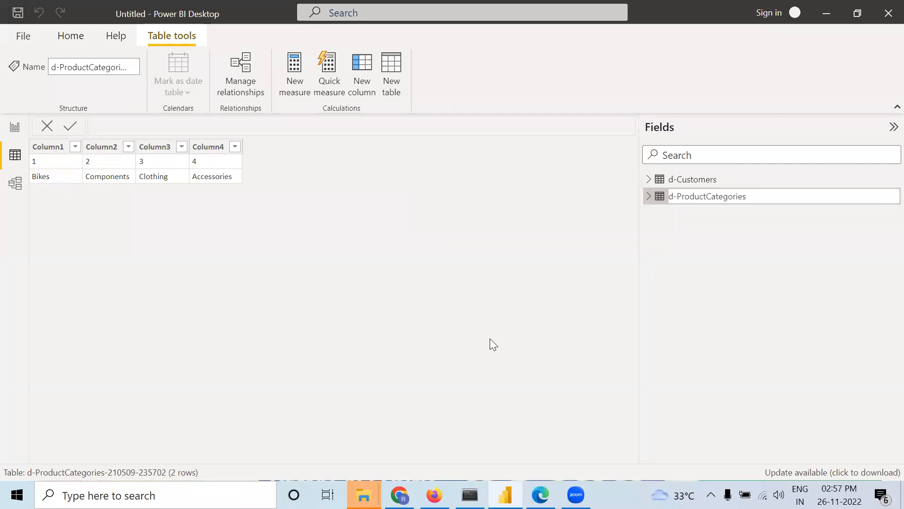
pyautogui.press('Return')
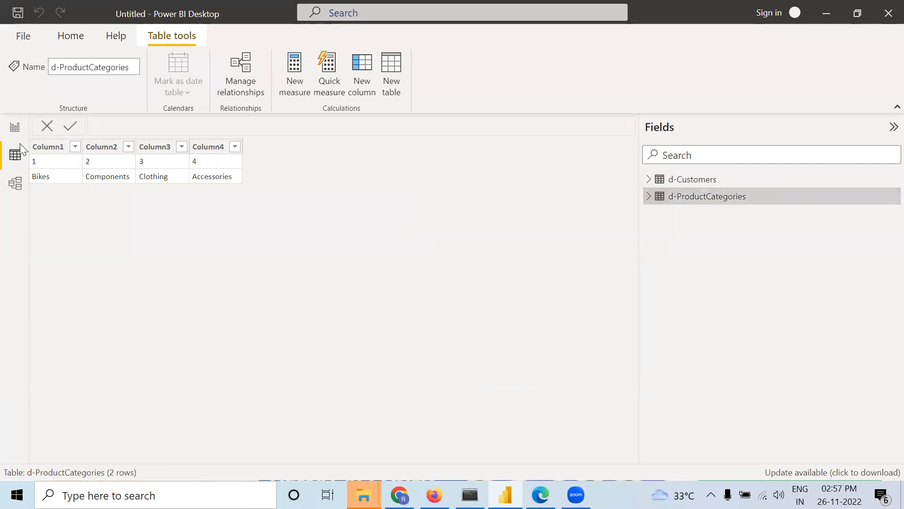
# Step: Return to Report view and load AdventureWorksProducts-210509-235702.csv as a text/CSV source after looking through its columns in the preview
pyautogui.click(17, 128)
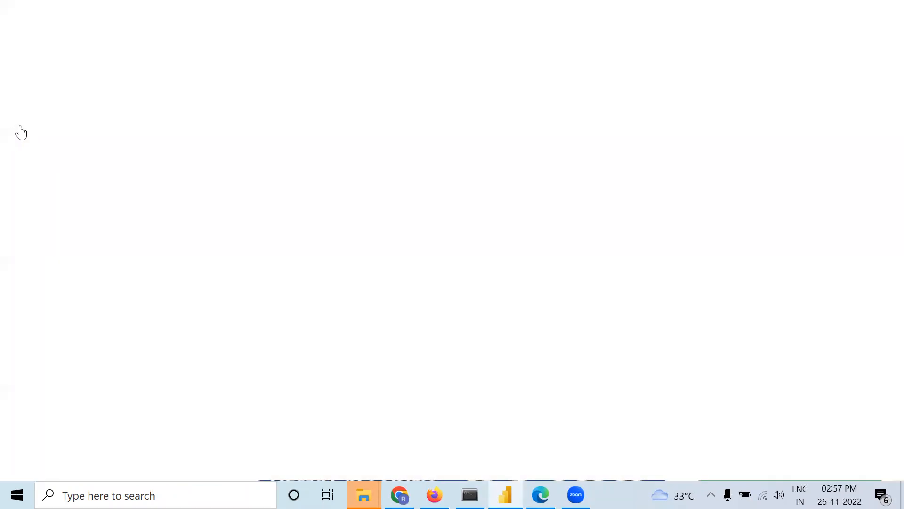
pyautogui.click(132, 92)
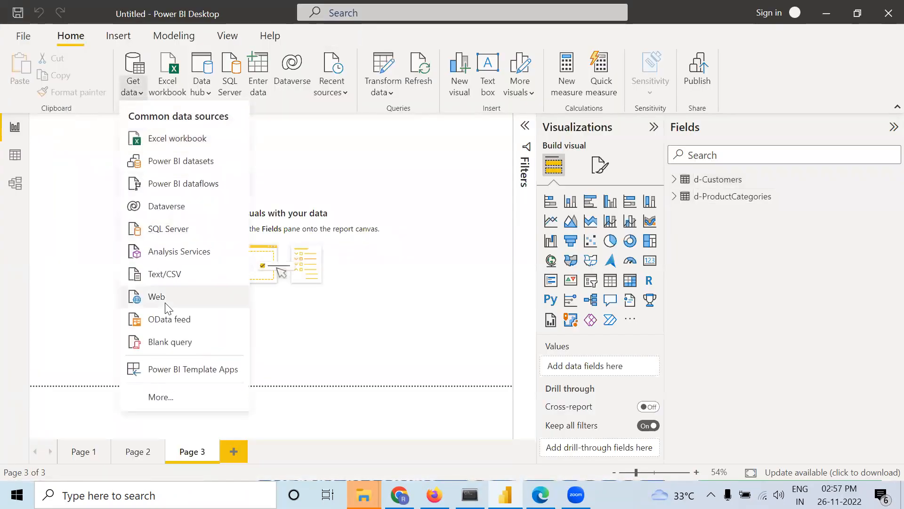
pyautogui.click(169, 273)
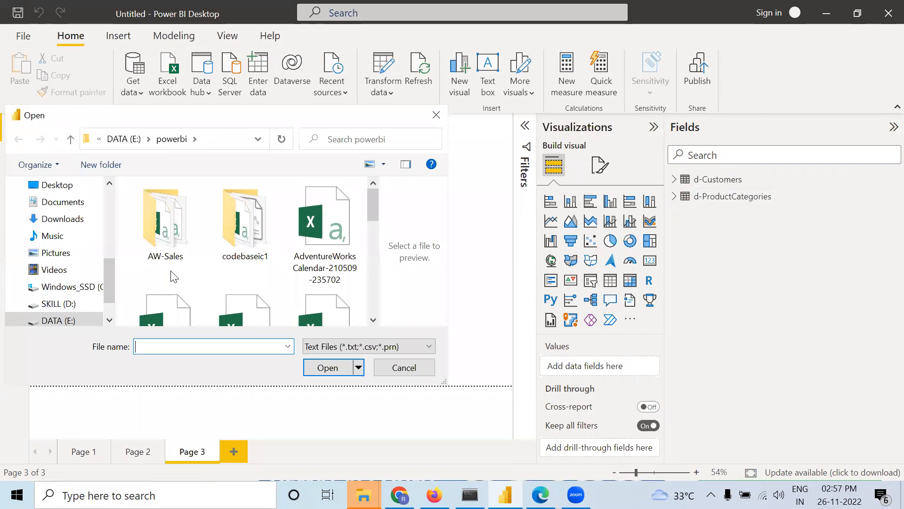
pyautogui.scroll(-2, 174, 277)
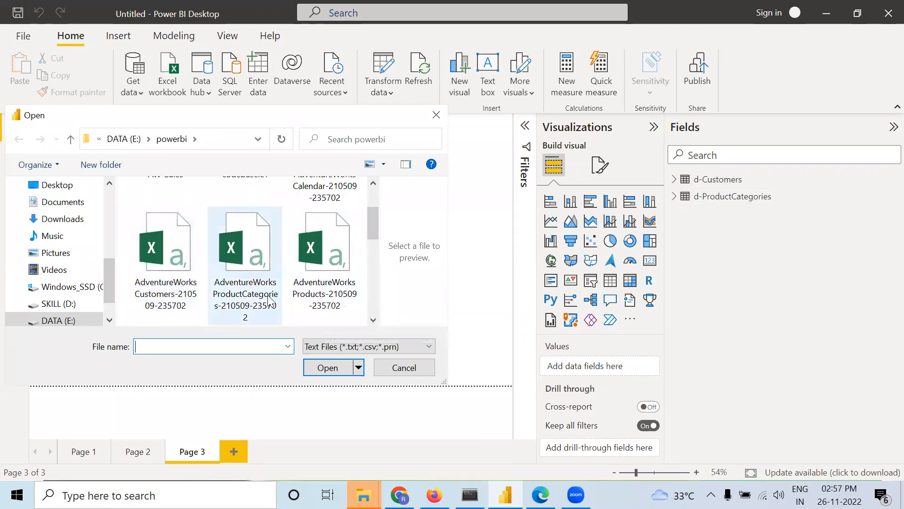
pyautogui.click(345, 281)
pyautogui.click(325, 366)
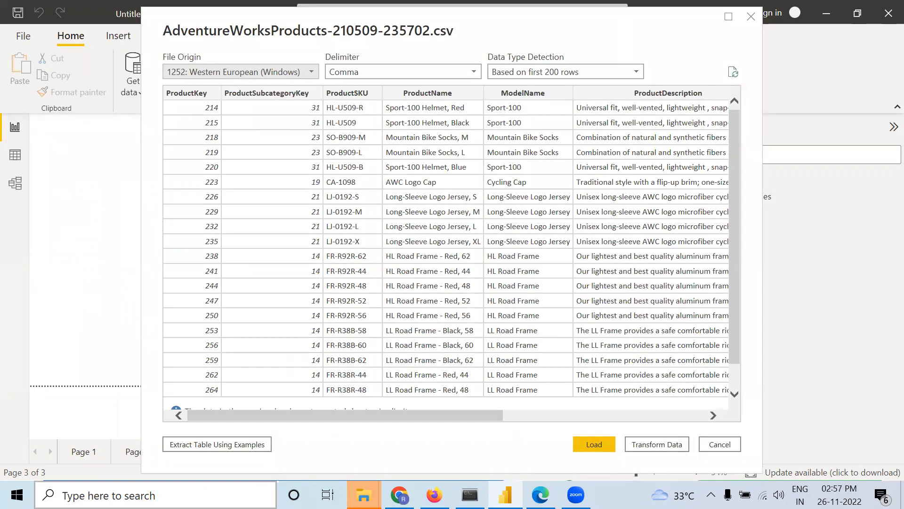
pyautogui.moveTo(298, 416); pyautogui.dragTo(468, 413)
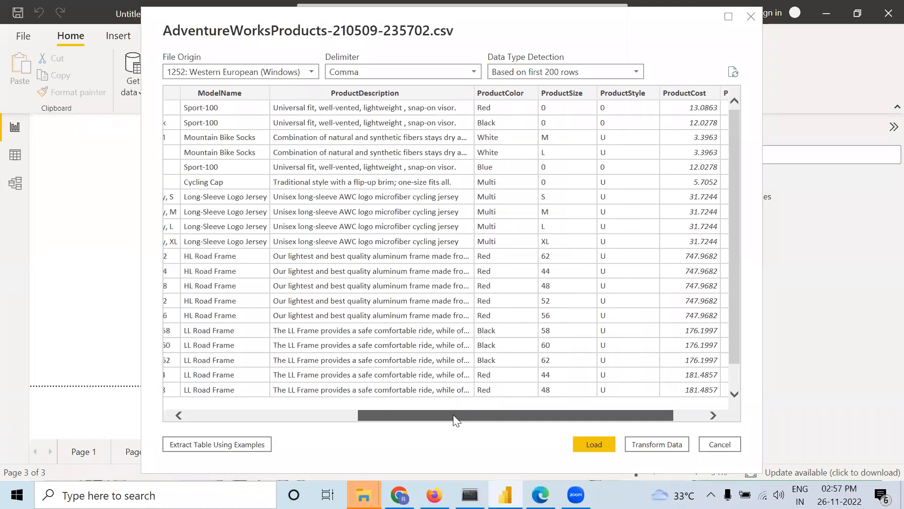
pyautogui.moveTo(453, 414); pyautogui.dragTo(453, 415)
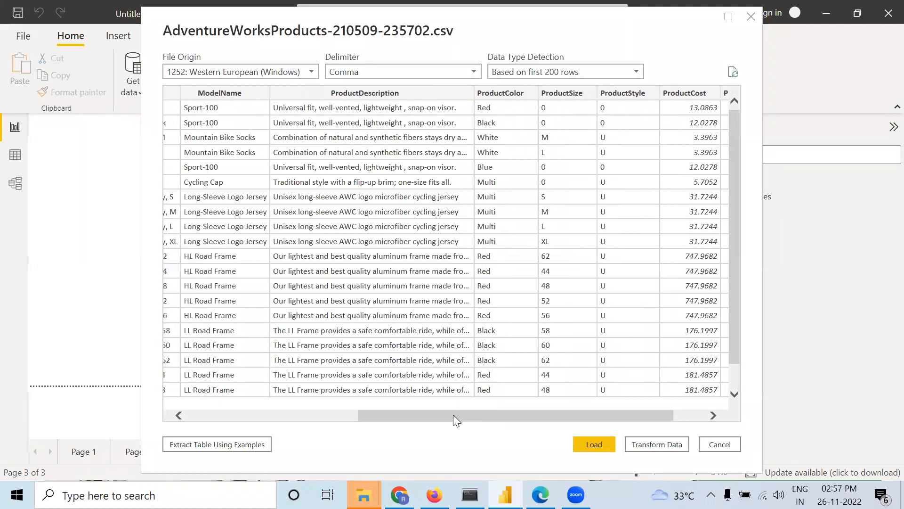
pyautogui.click(606, 446)
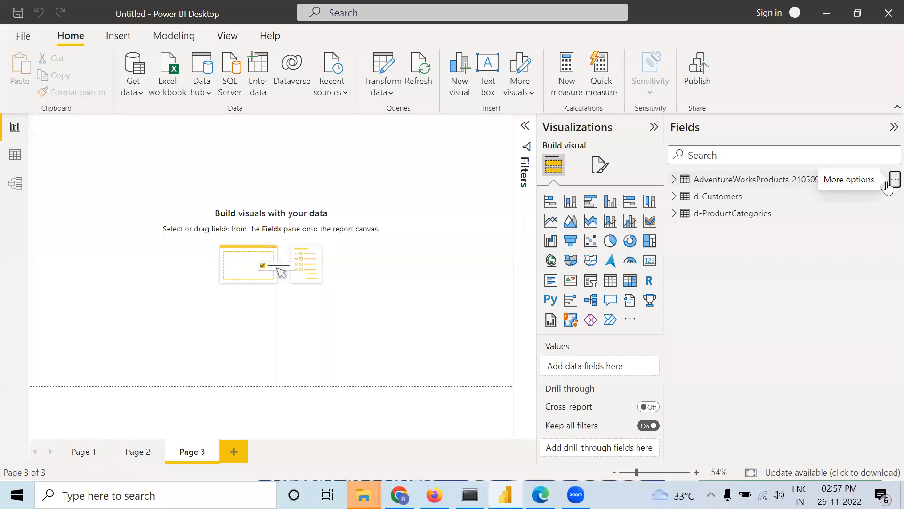
# Step: Replace the AdventureWorks prefix in the products table's name with d-
pyautogui.click(890, 179)
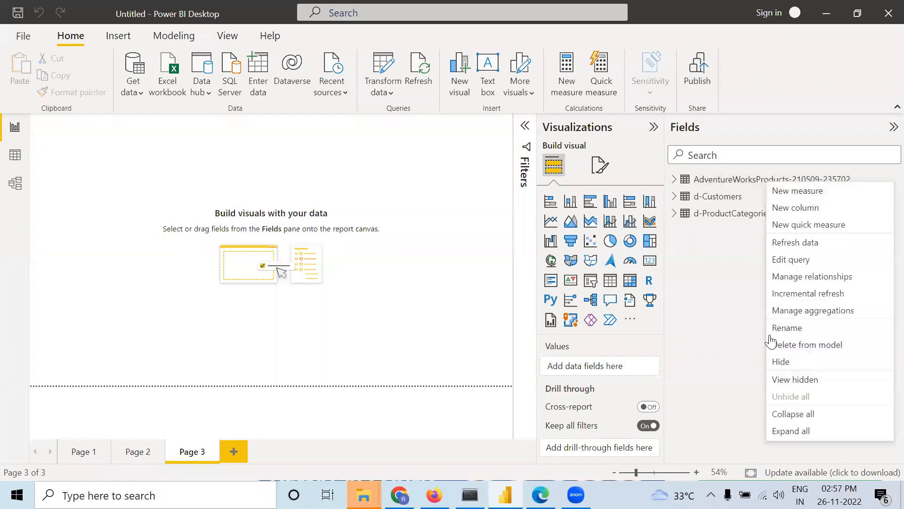
pyautogui.click(788, 330)
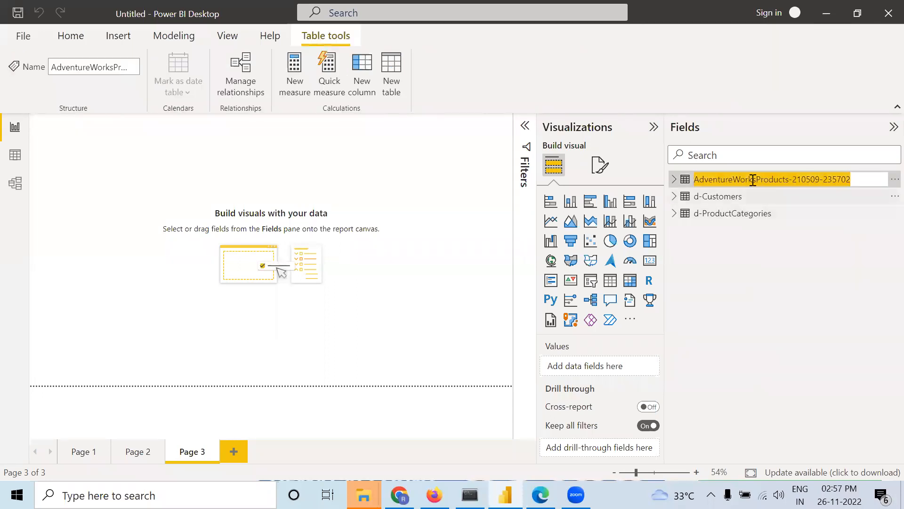
pyautogui.moveTo(758, 179); pyautogui.dragTo(656, 185)
pyautogui.press('BackSpace')
pyautogui.write('d-')
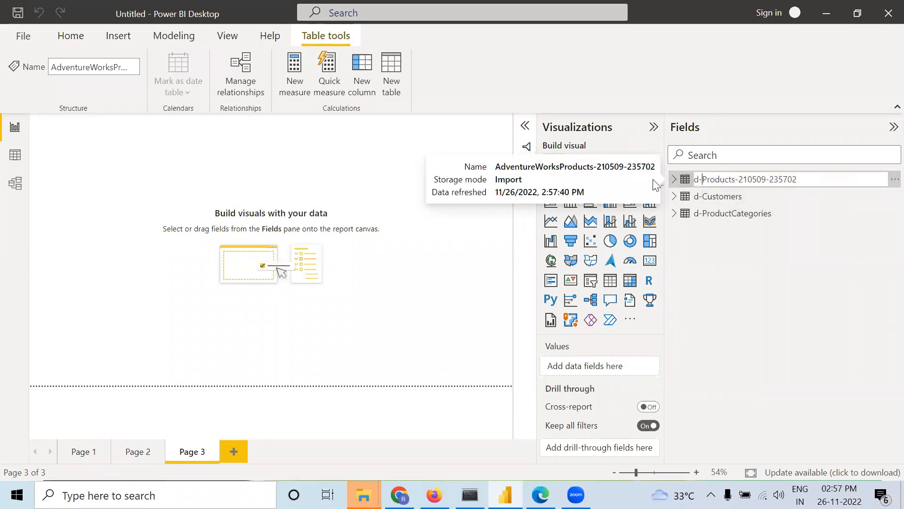
pyautogui.press('Return')
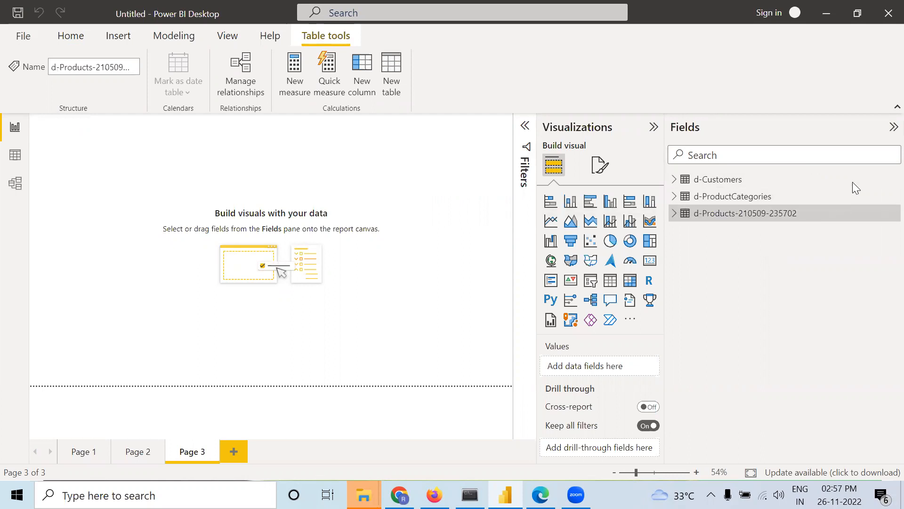
pyautogui.click(888, 214)
pyautogui.click(784, 361)
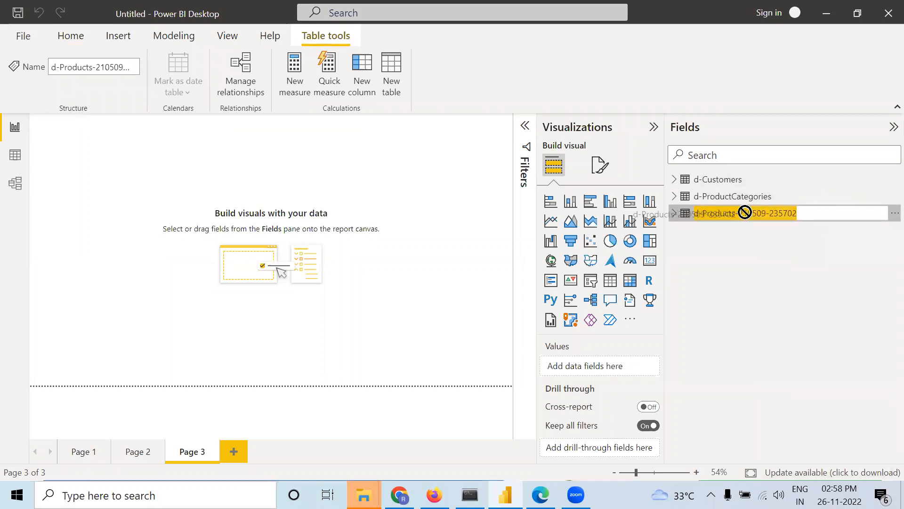
pyautogui.click(806, 211)
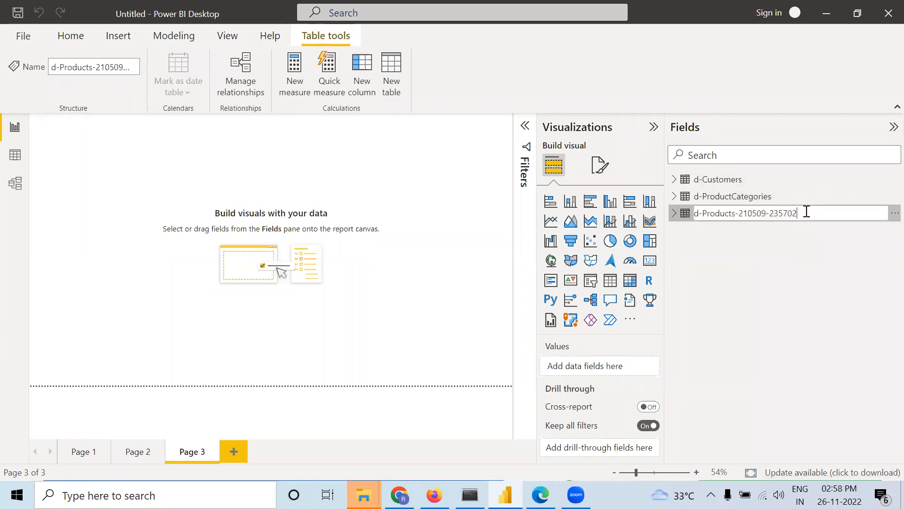
pyautogui.moveTo(797, 213); pyautogui.dragTo(737, 216)
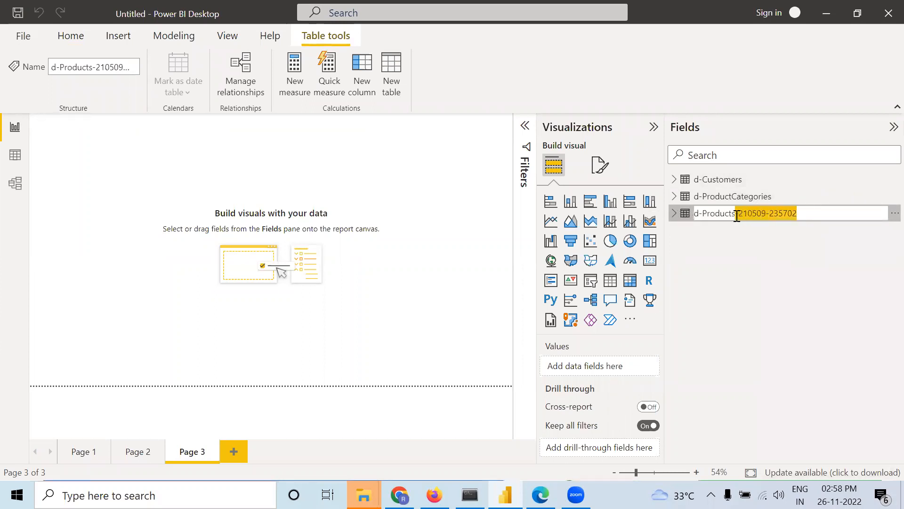
pyautogui.press('BackSpace')
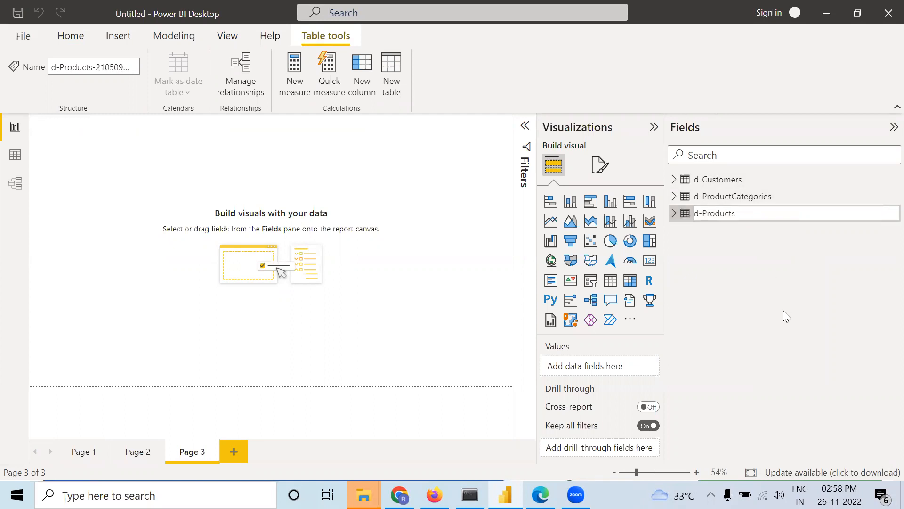
pyautogui.press('Return')
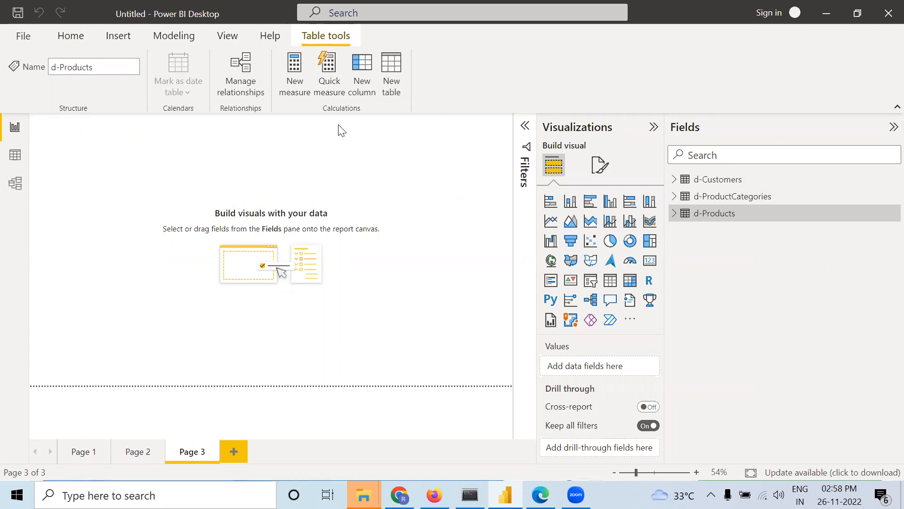
pyautogui.click(15, 127)
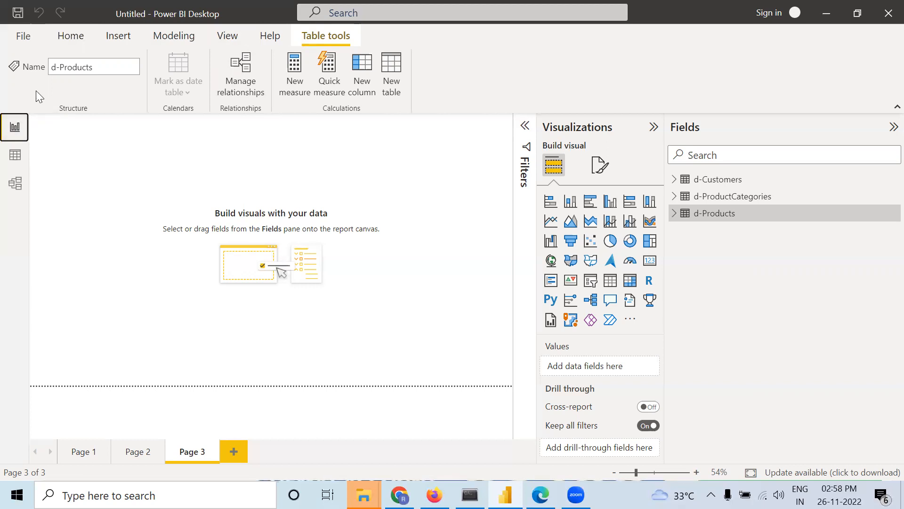
pyautogui.click(86, 38)
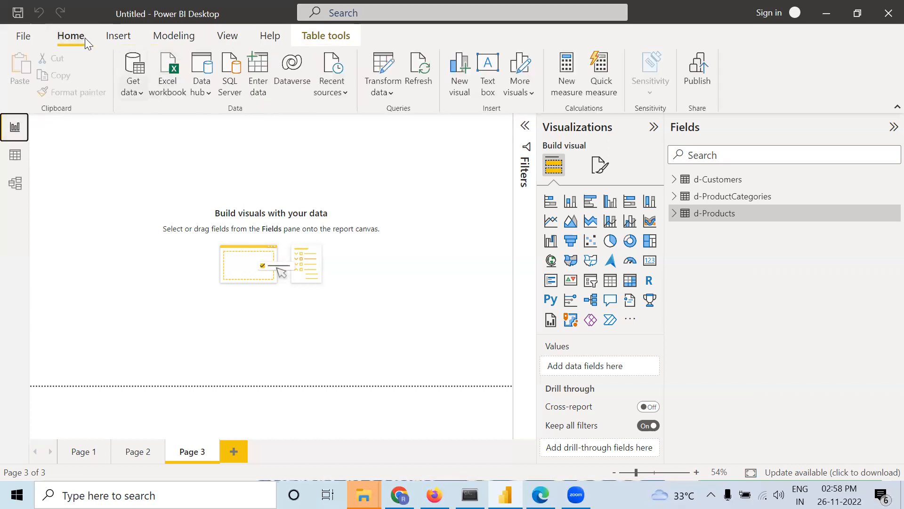
pyautogui.click(133, 90)
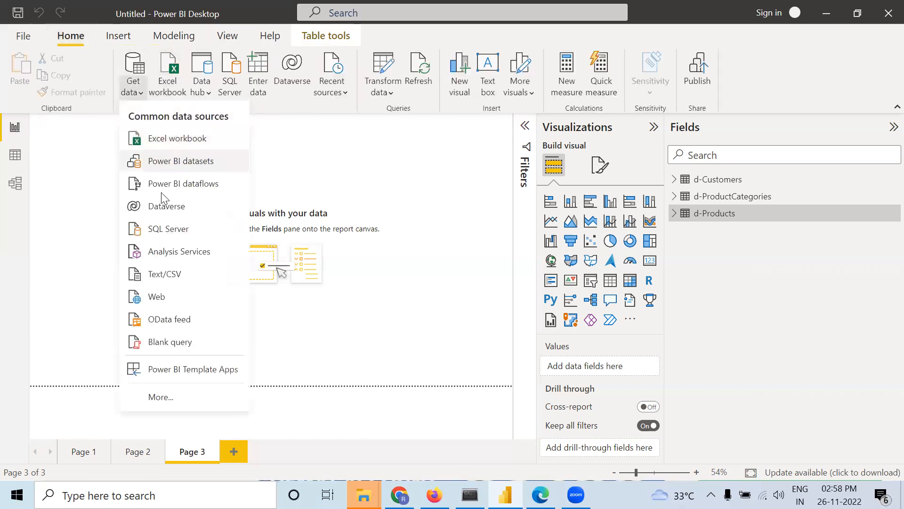
pyautogui.click(158, 276)
pyautogui.scroll(-3, 211, 267)
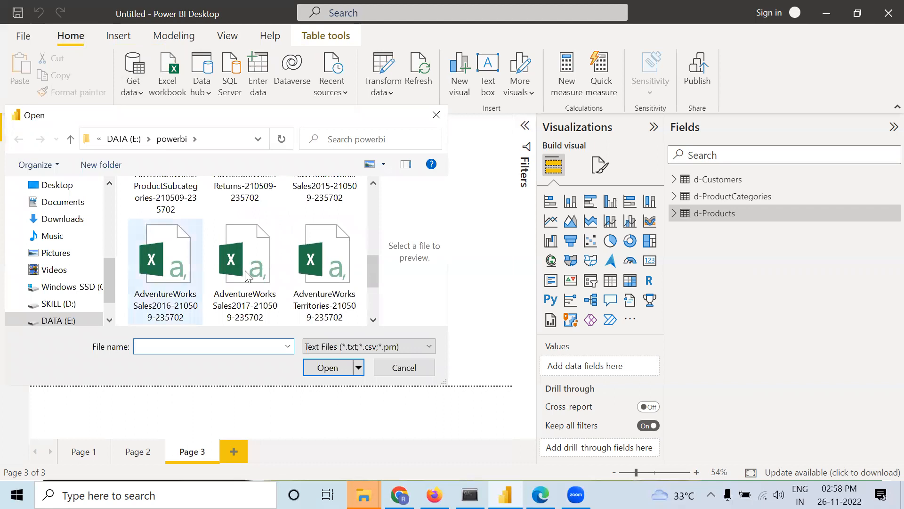
pyautogui.click(320, 197)
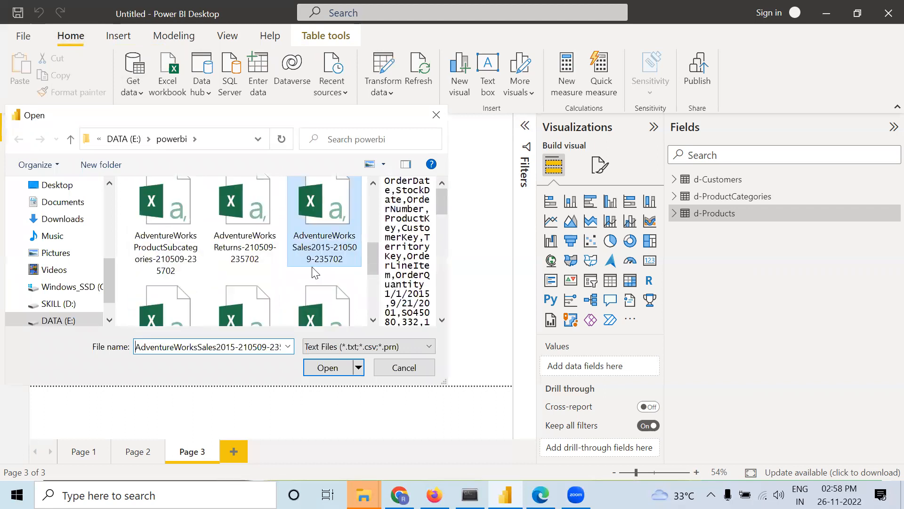
pyautogui.click(325, 370)
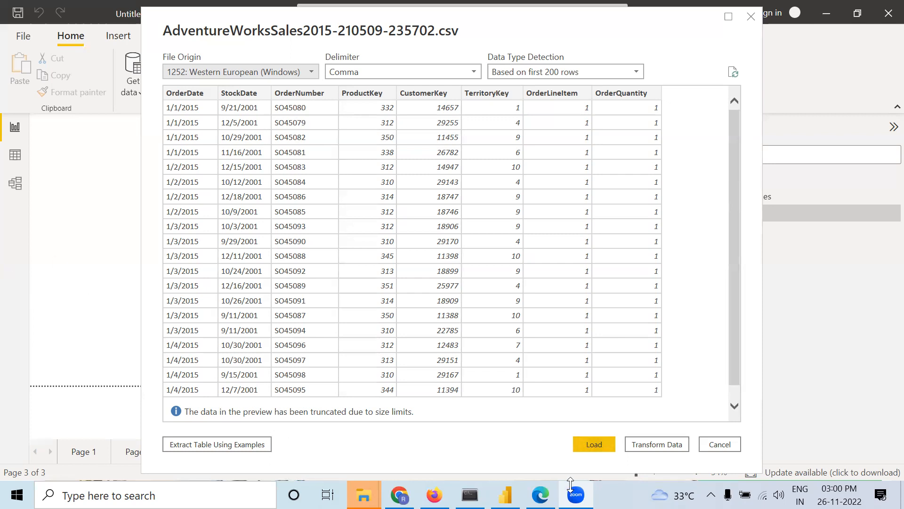
pyautogui.click(587, 443)
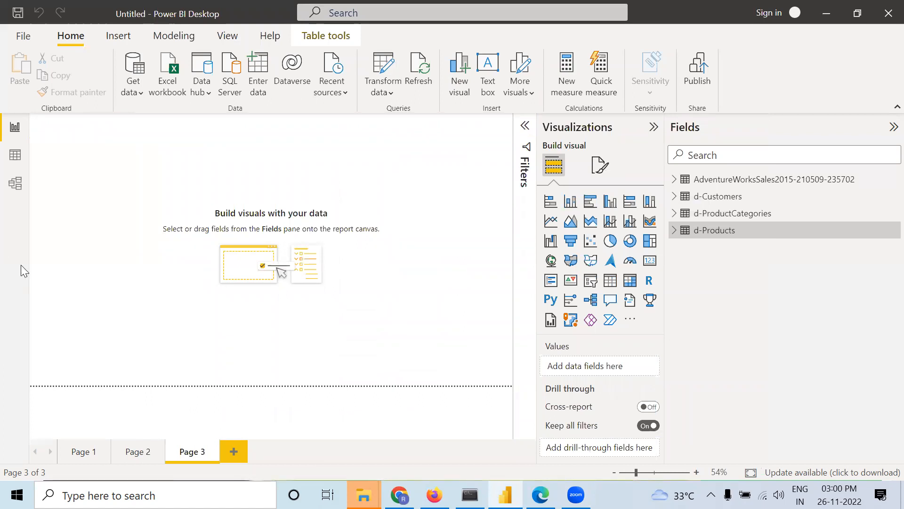
# Step: Examine the 2015 sales table in Data view, checking the order dates down to the last rows and the StockDate column
pyautogui.click(15, 155)
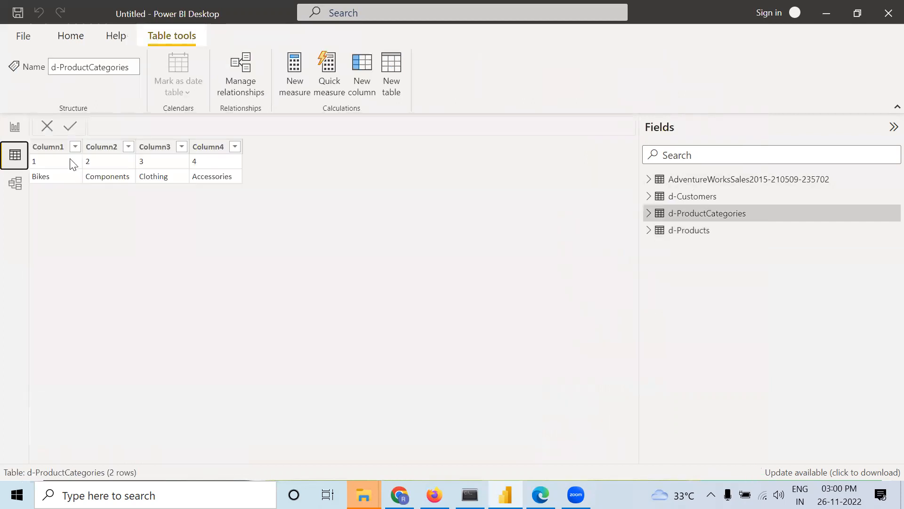
pyautogui.click(710, 186)
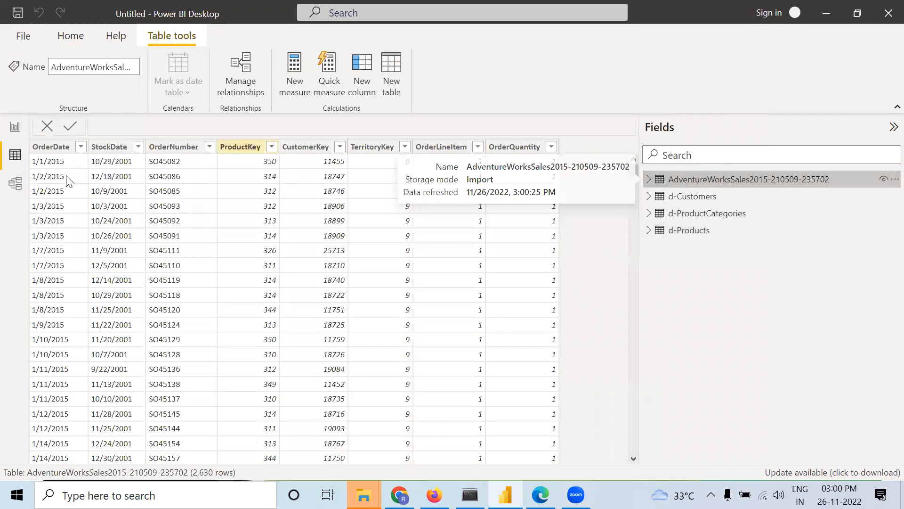
pyautogui.moveTo(633, 172); pyautogui.dragTo(636, 435)
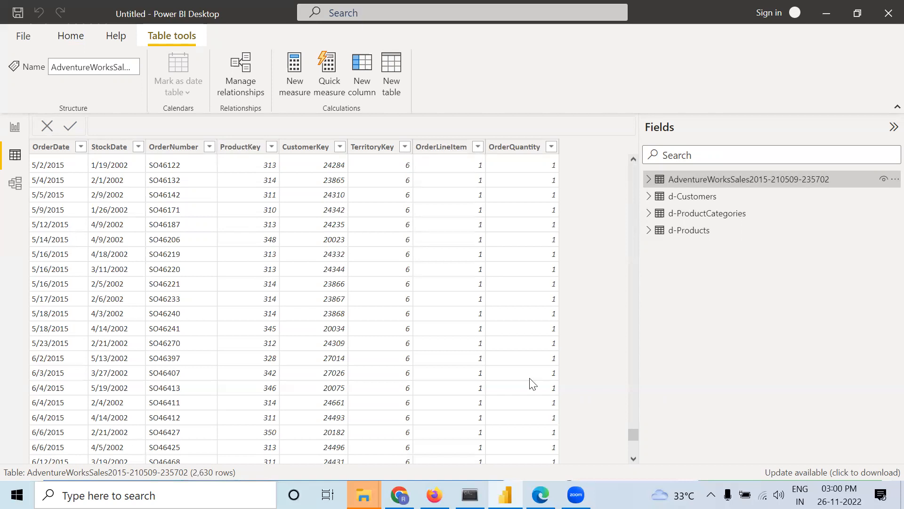
pyautogui.moveTo(631, 437); pyautogui.dragTo(636, 457)
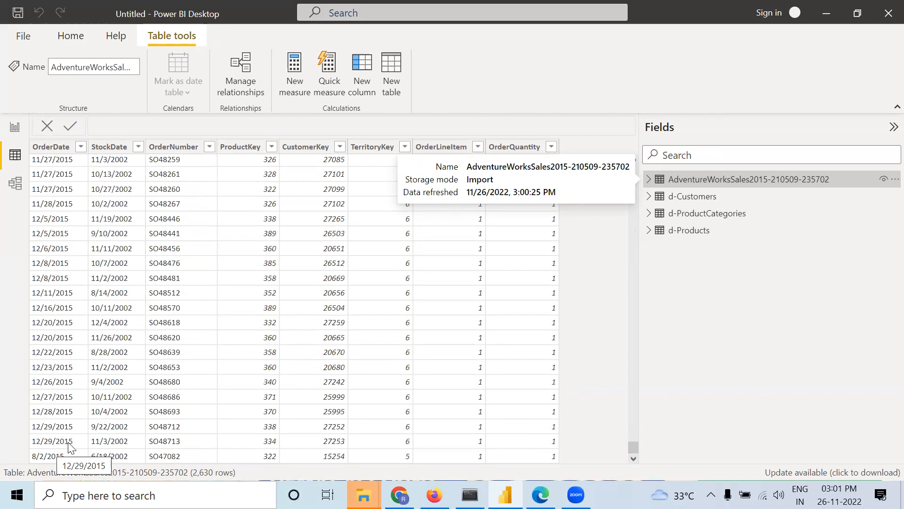
pyautogui.scroll(10, 75, 365)
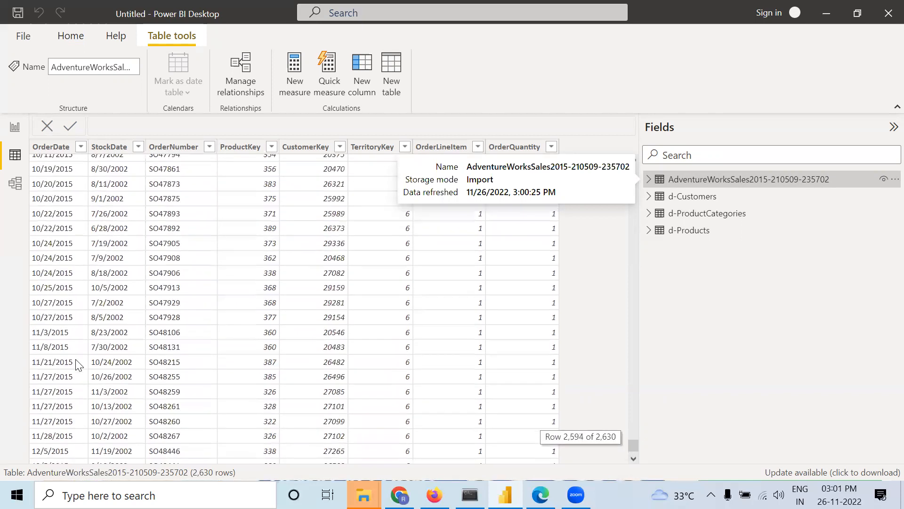
pyautogui.scroll(20, 75, 365)
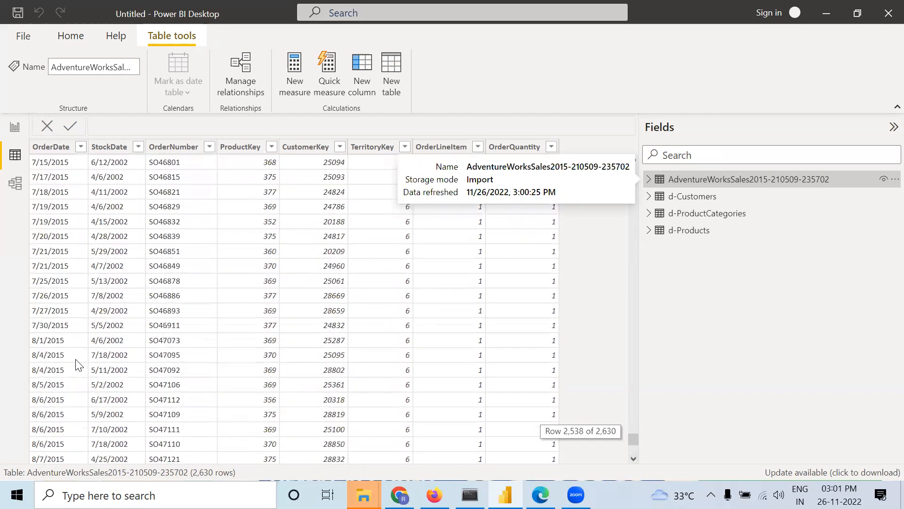
pyautogui.scroll(17, 79, 365)
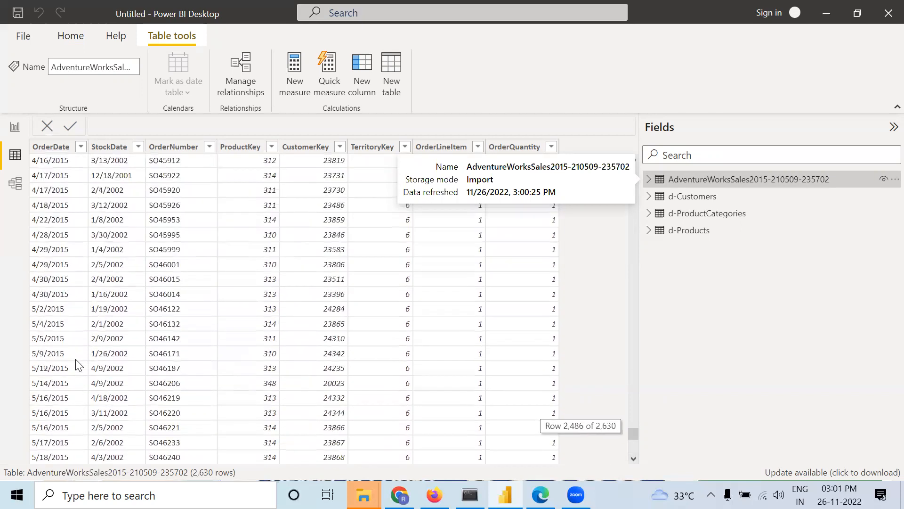
pyautogui.scroll(20, 78, 365)
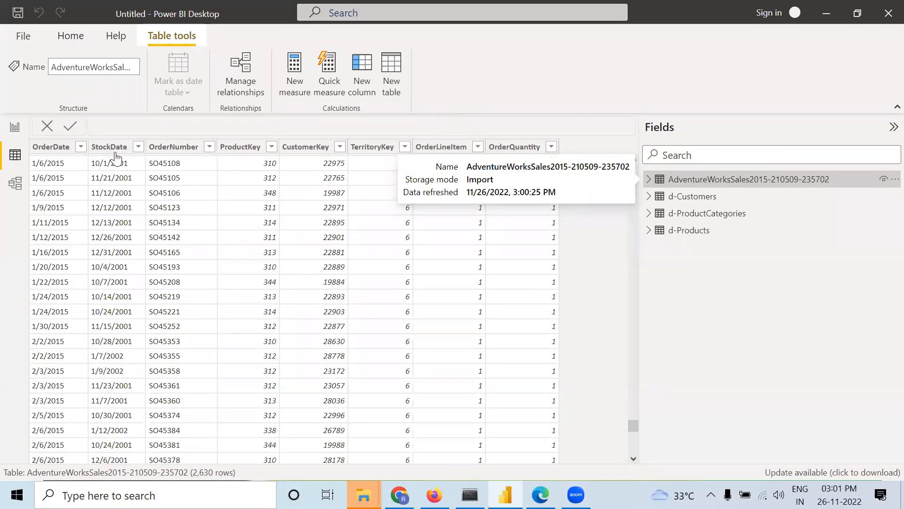
pyautogui.click(112, 150)
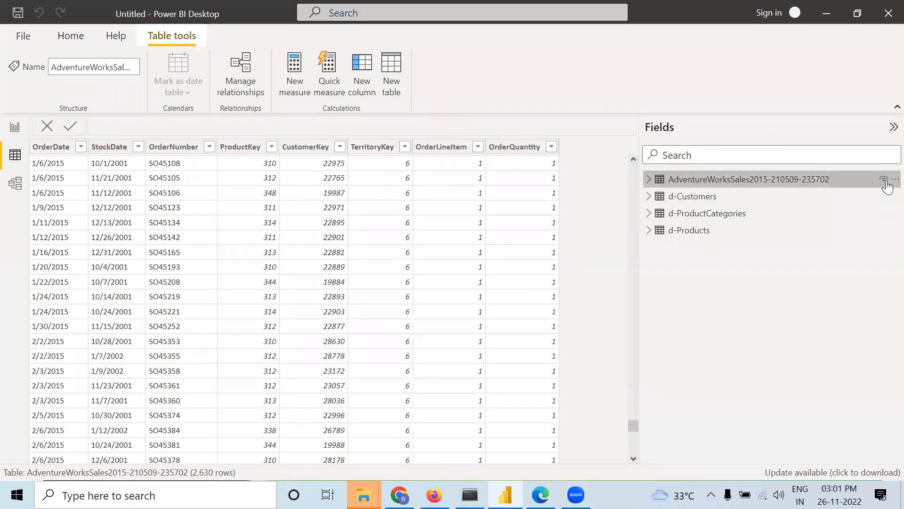
pyautogui.rightClick(886, 185)
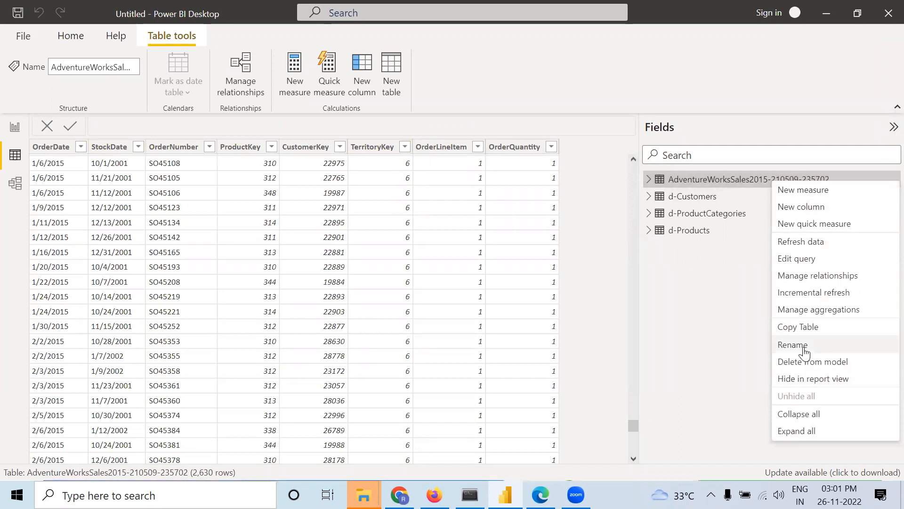
pyautogui.click(764, 259)
pyautogui.doubleClick(740, 178)
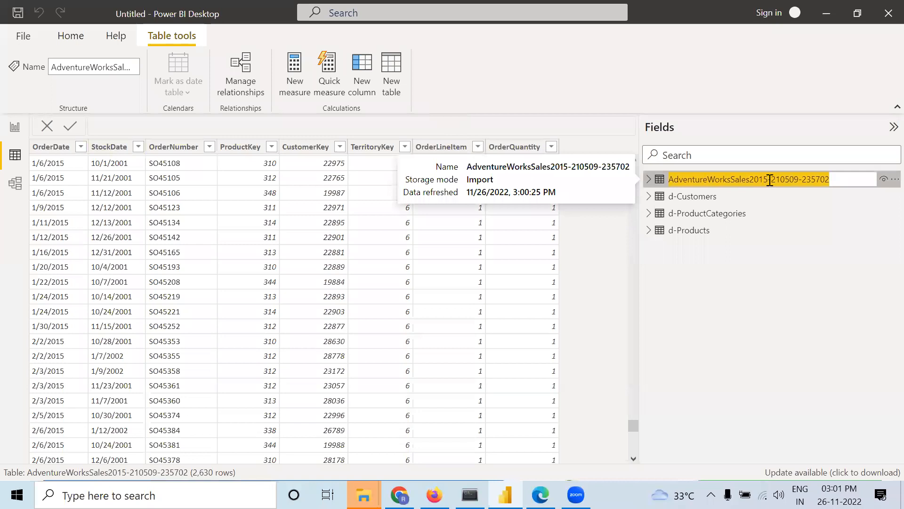
pyautogui.moveTo(829, 179); pyautogui.dragTo(770, 178)
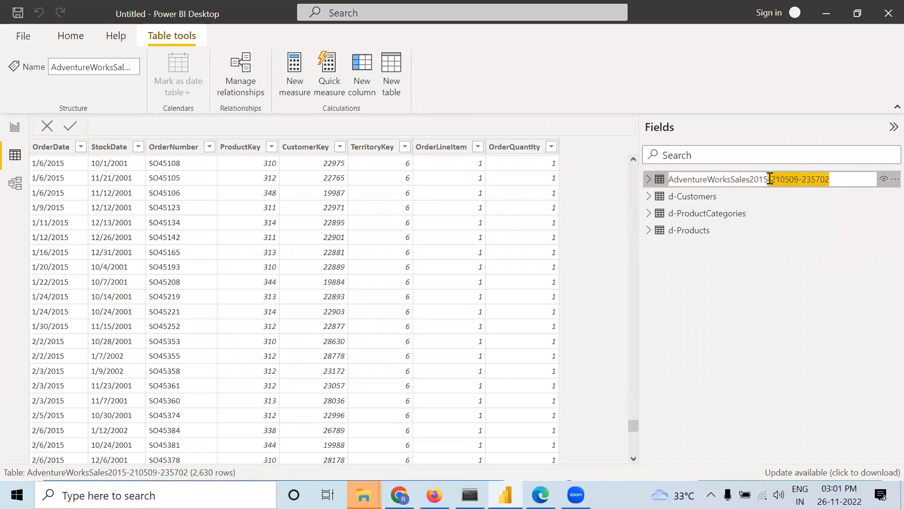
pyautogui.press('BackSpace')
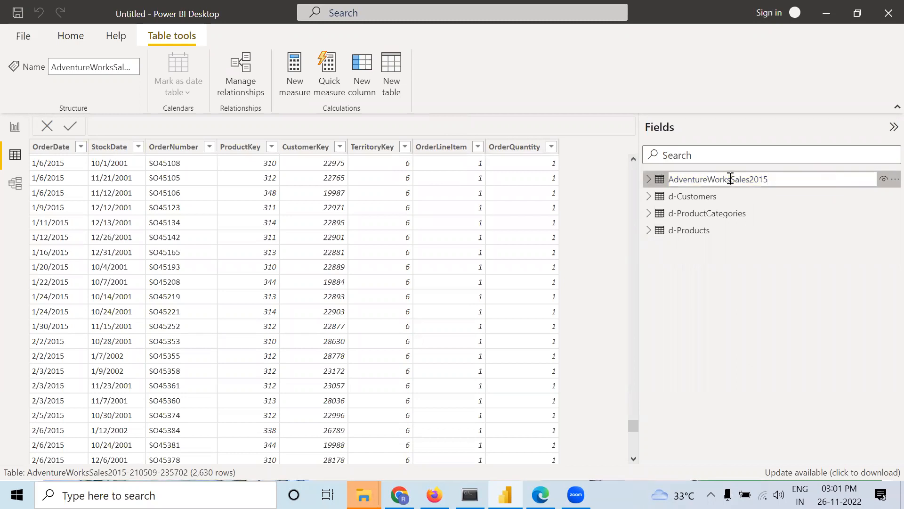
pyautogui.moveTo(730, 178); pyautogui.dragTo(633, 173)
pyautogui.write('f-')
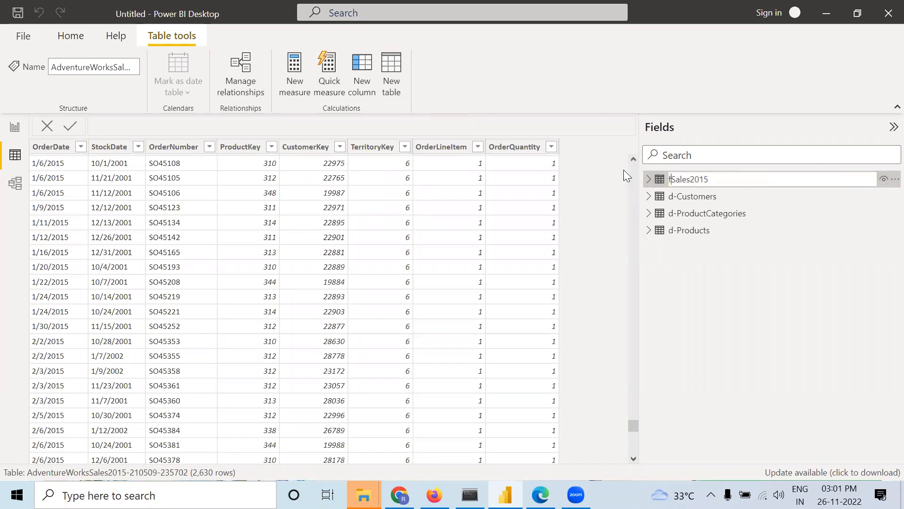
pyautogui.press('Return')
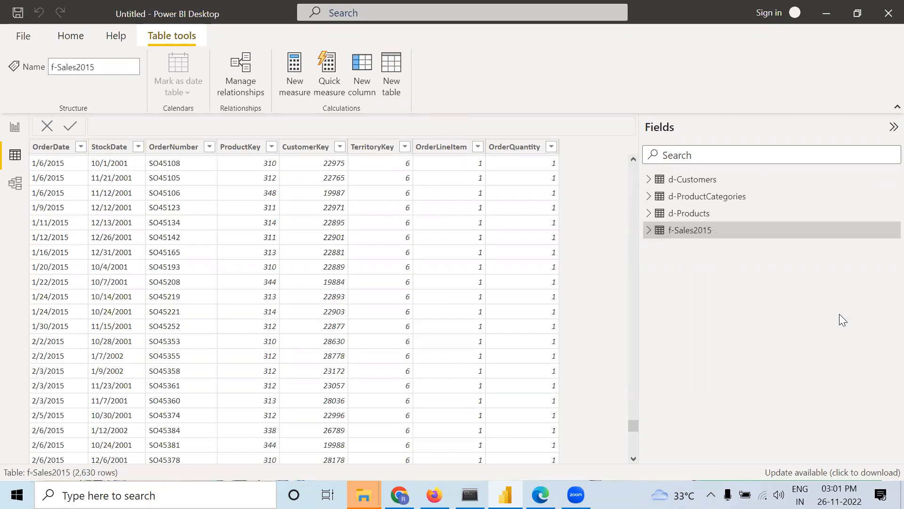
# Step: Open AdventureWorksProductSubcategories-210509-235702.csv from the powerbi folder as a text/CSV source
pyautogui.click(71, 36)
pyautogui.click(98, 92)
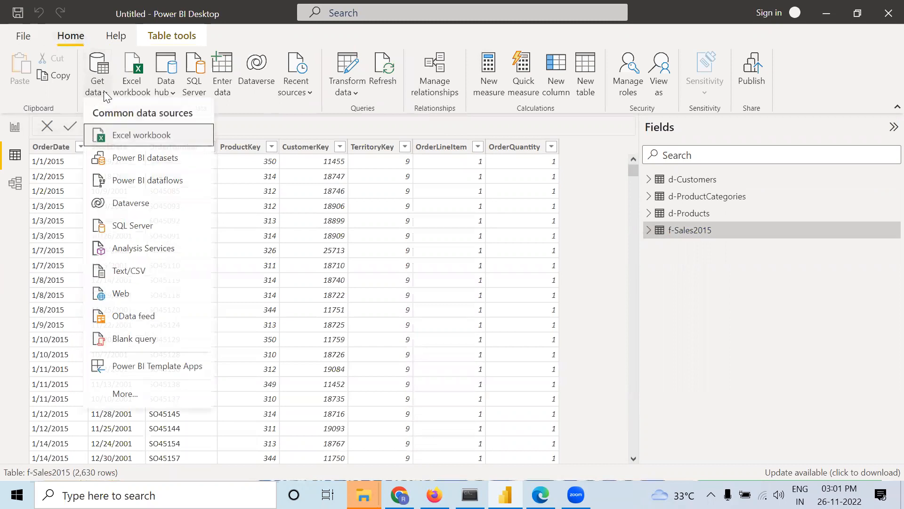
pyautogui.click(142, 275)
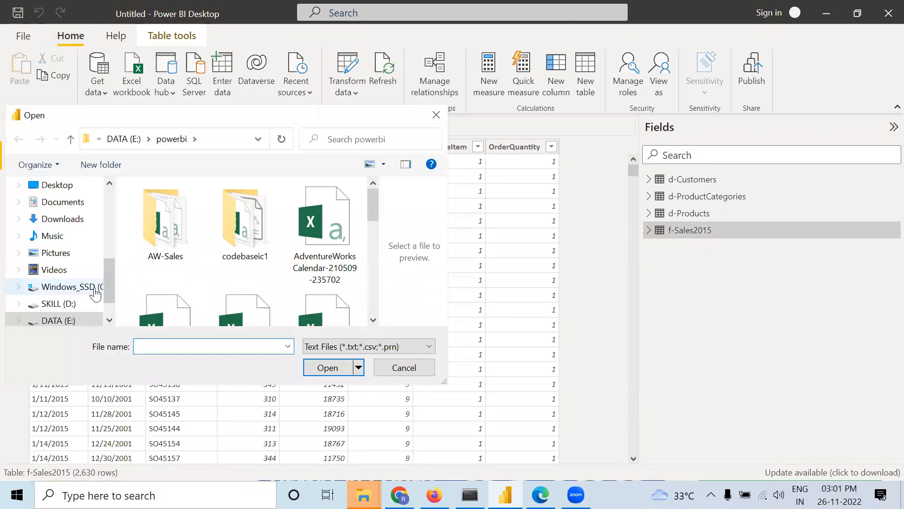
pyautogui.scroll(-1, 155, 282)
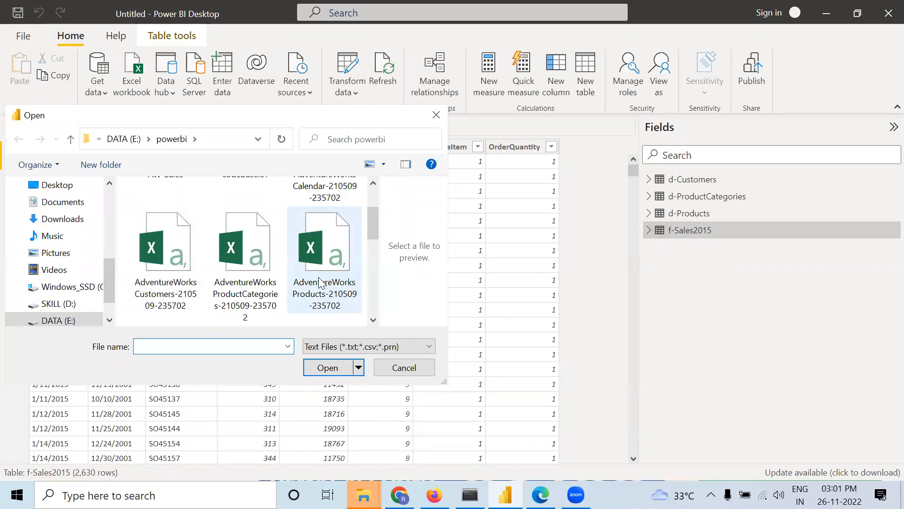
pyautogui.scroll(-1, 259, 293)
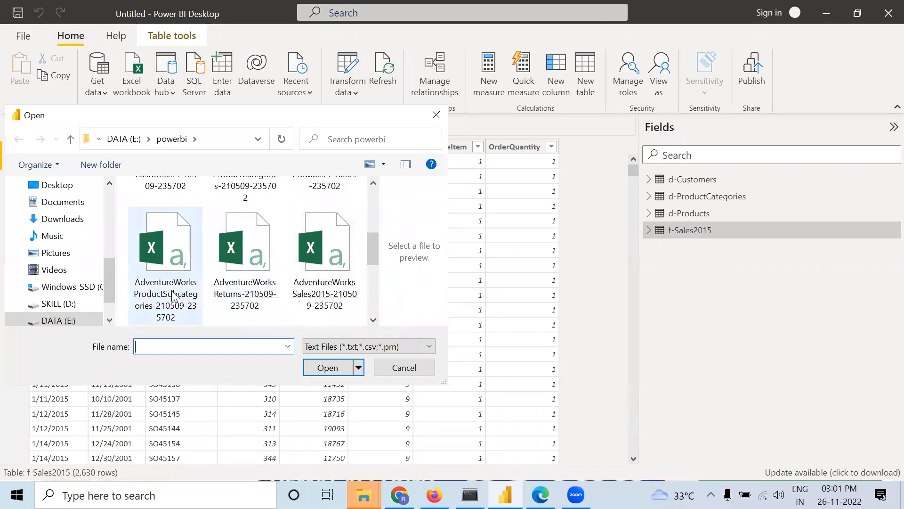
pyautogui.click(165, 264)
pyautogui.click(328, 368)
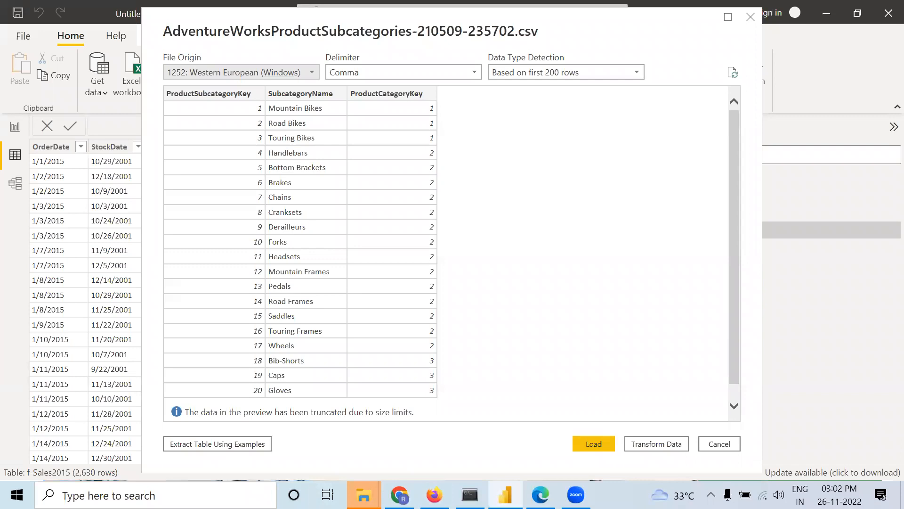
# Step: Check the product categories on yoshops.com in Firefox, and load the previewed product subcategories data in Power BI Desktop
pyautogui.click(434, 495)
pyautogui.moveTo(110, 236)
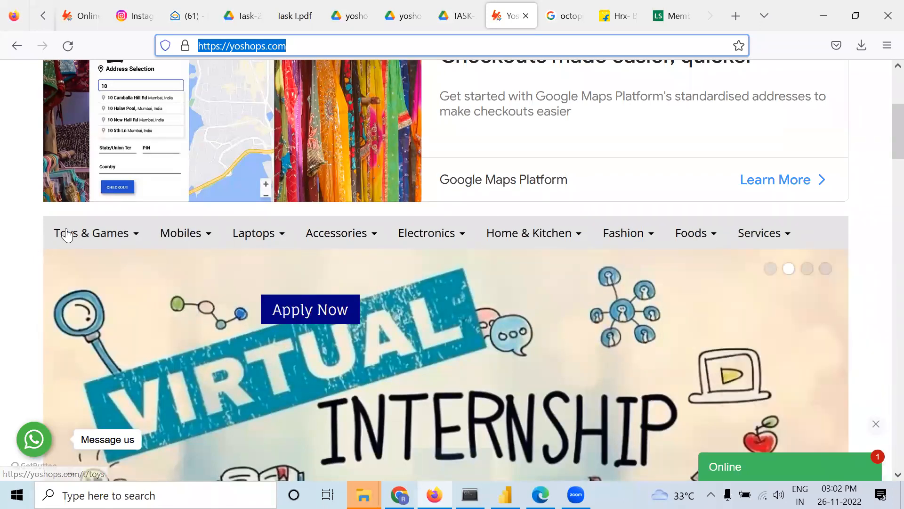
pyautogui.moveTo(171, 239)
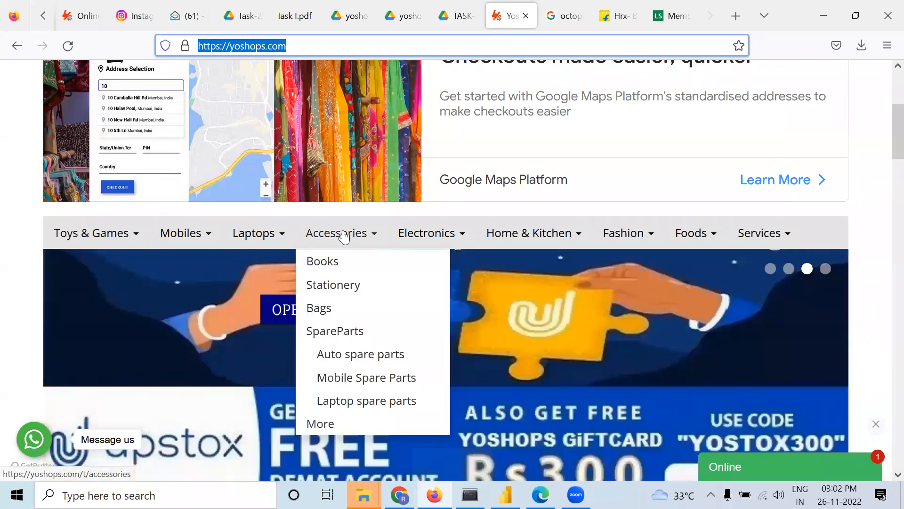
pyautogui.moveTo(76, 235)
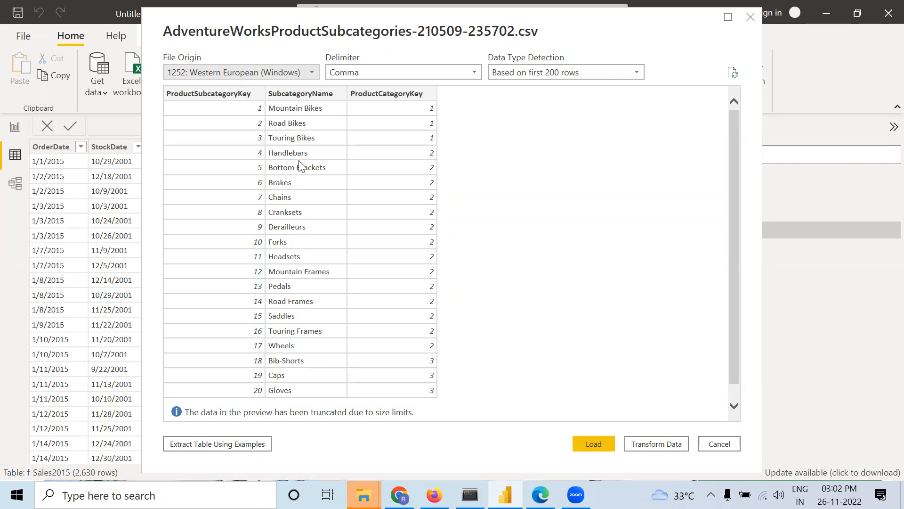
pyautogui.click(607, 446)
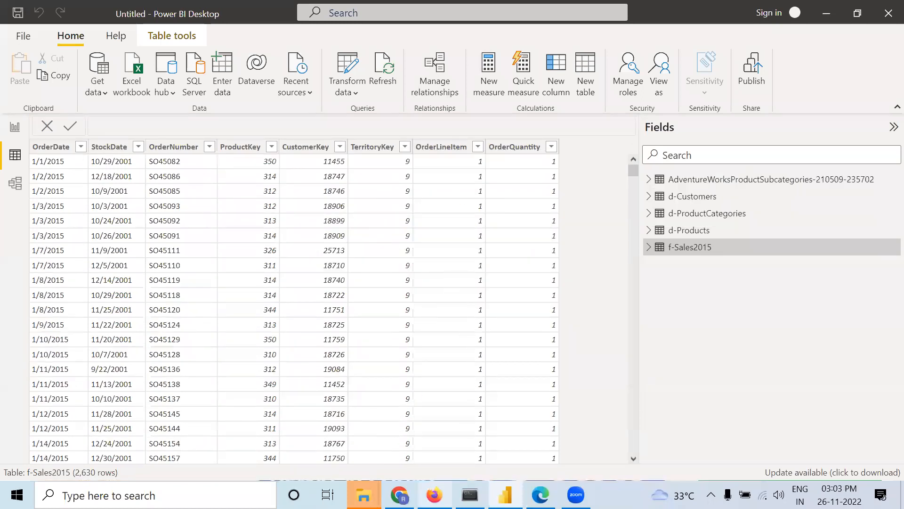
# Step: Switch to Firefox and examine how yoshops.com splits categories such as Toys & Games and Laptops into subcategories, then return to Power BI Desktop
pyautogui.click(435, 494)
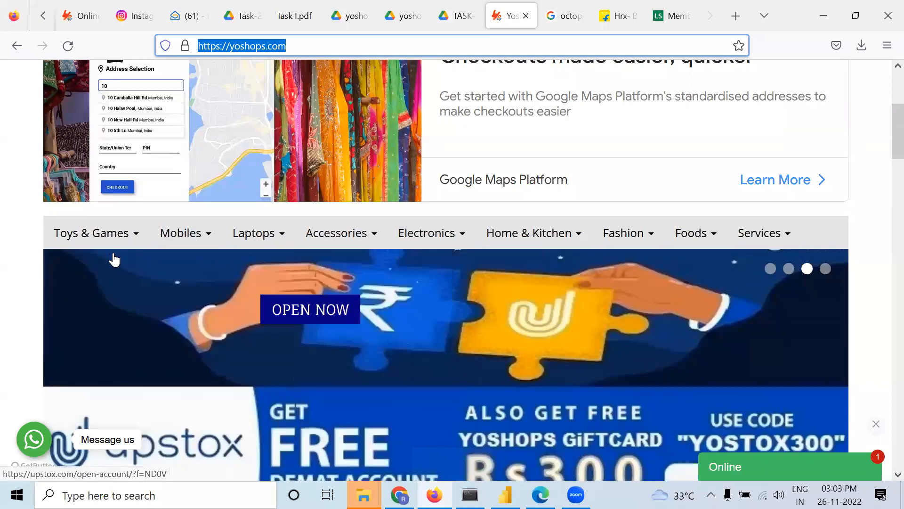
pyautogui.moveTo(65, 254)
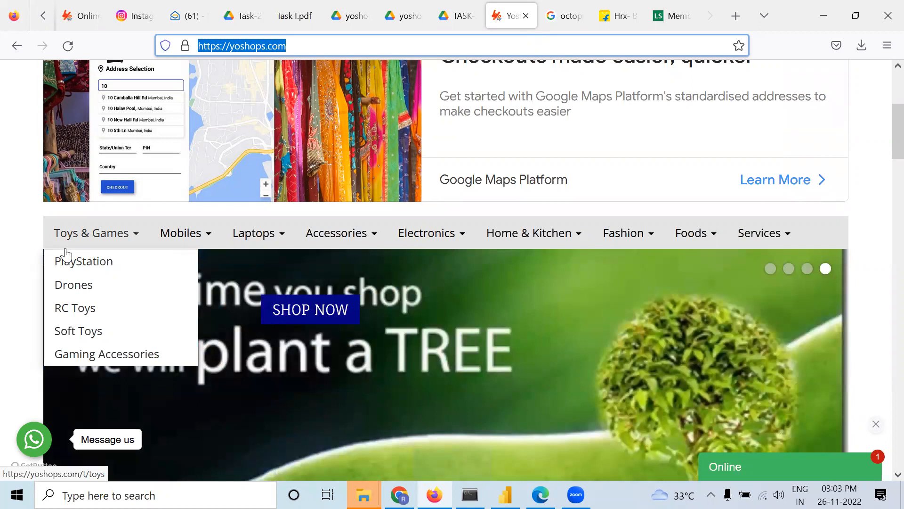
pyautogui.moveTo(393, 236)
pyautogui.moveTo(136, 236)
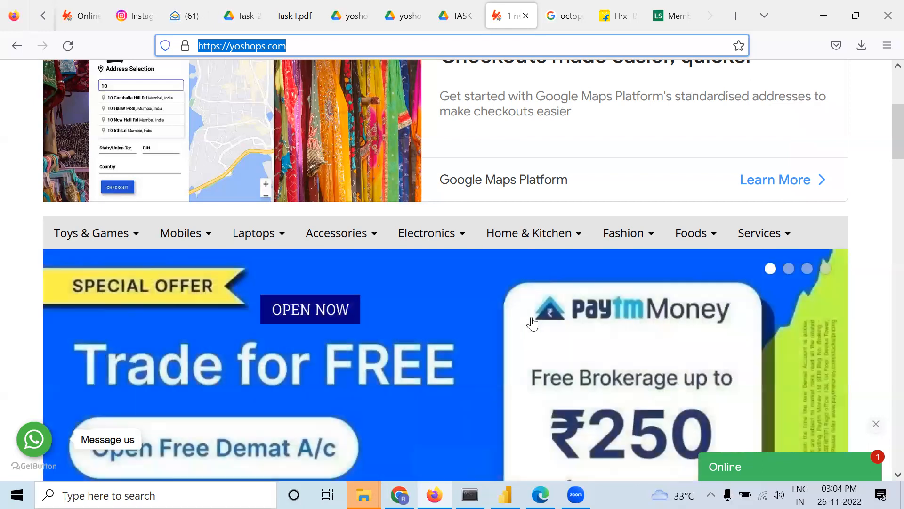
pyautogui.scroll(-3, 531, 316)
pyautogui.moveTo(295, 92)
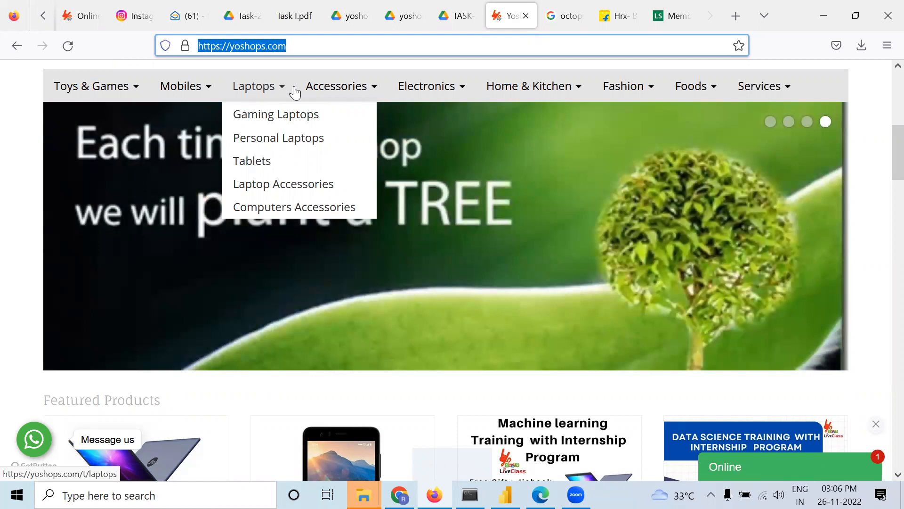
pyautogui.click(825, 16)
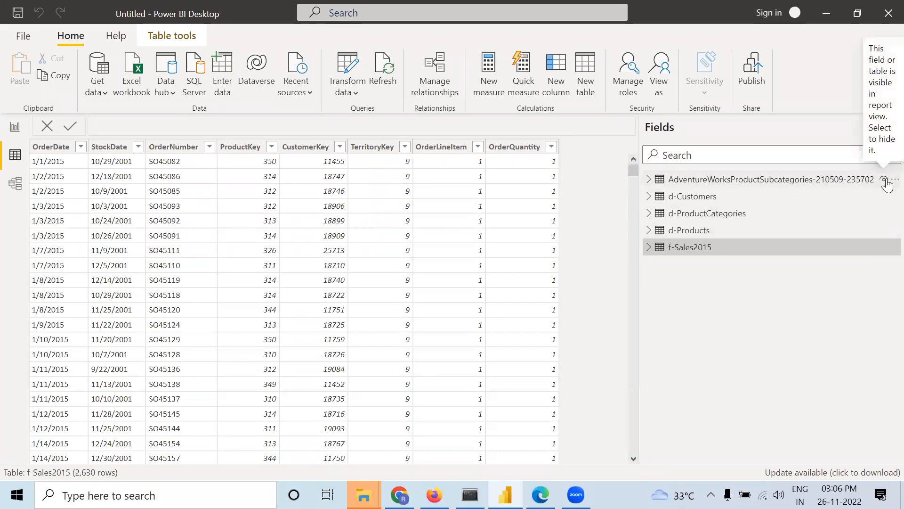
# Step: Replace the AdventureWorks prefix in the product subcategories table's name with d-
pyautogui.click(893, 179)
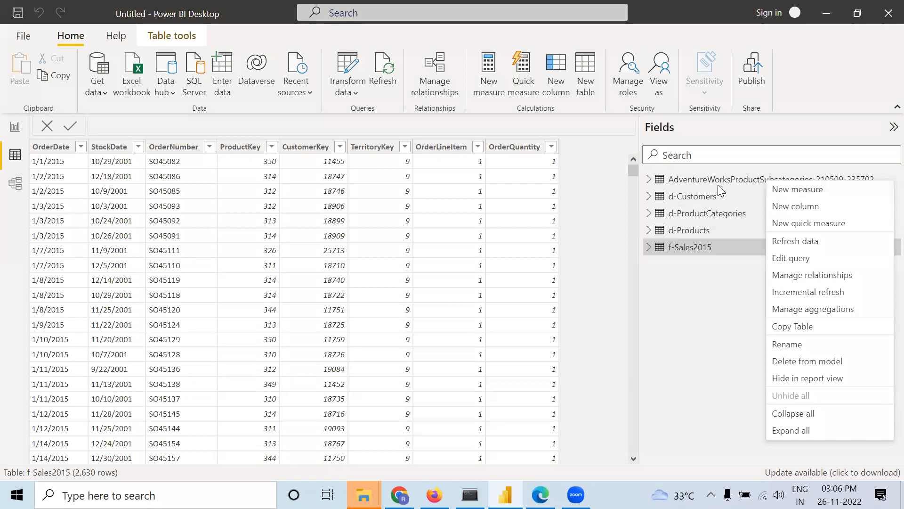
pyautogui.click(705, 181)
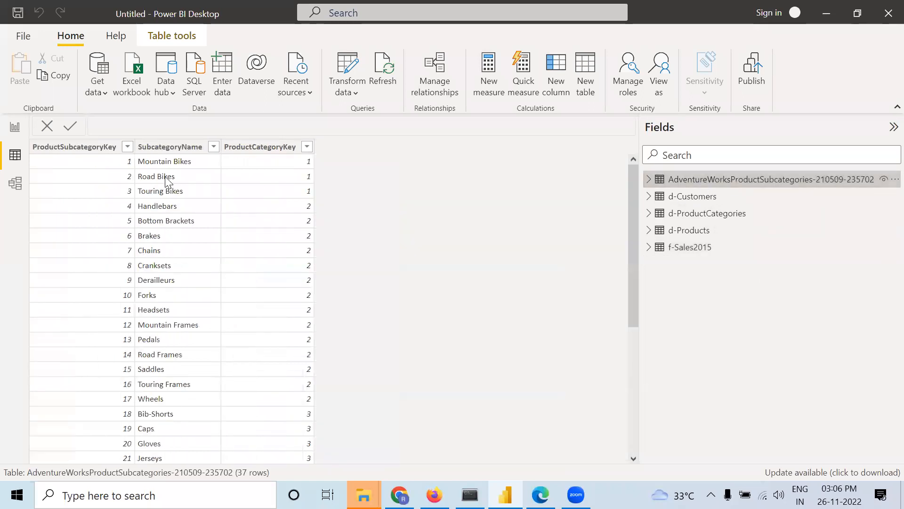
pyautogui.click(893, 179)
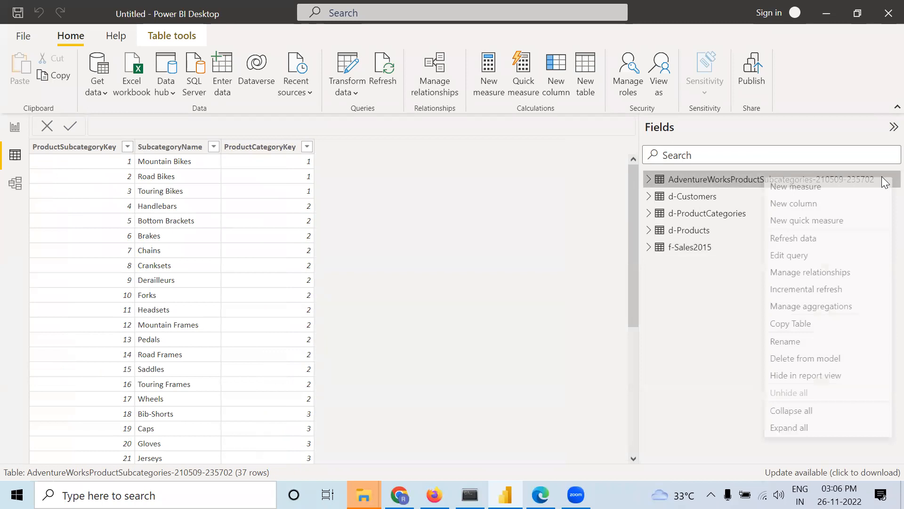
pyautogui.click(790, 343)
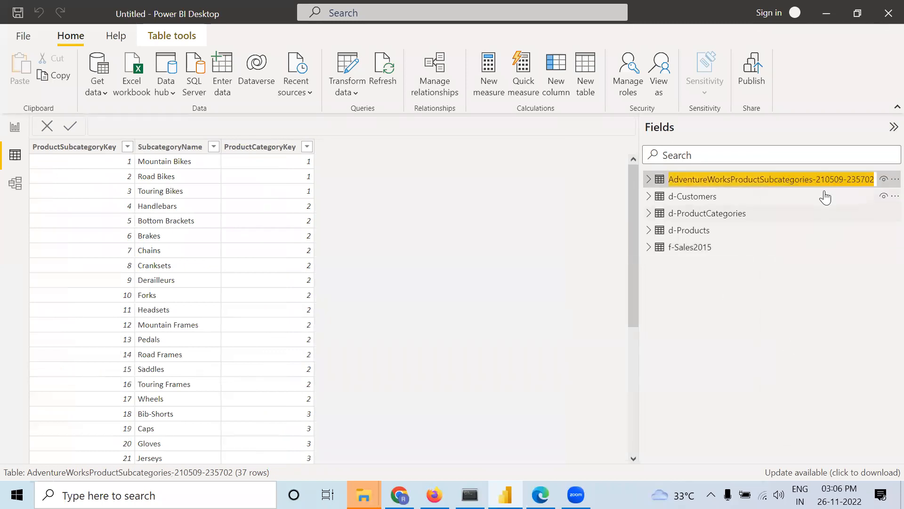
pyautogui.click(733, 182)
pyautogui.moveTo(730, 182); pyautogui.dragTo(651, 184)
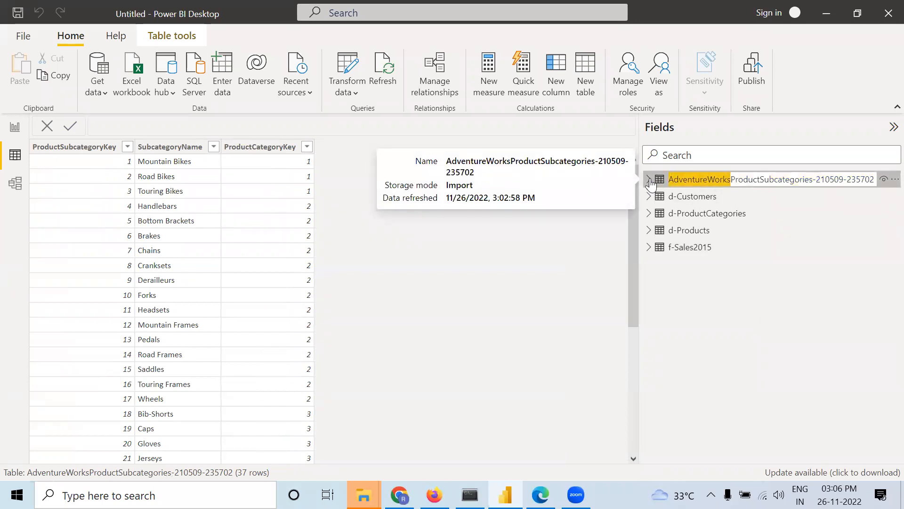
pyautogui.write('d--')
pyautogui.press('BackSpace')
pyautogui.click(827, 181)
pyautogui.moveTo(828, 181); pyautogui.dragTo(756, 181)
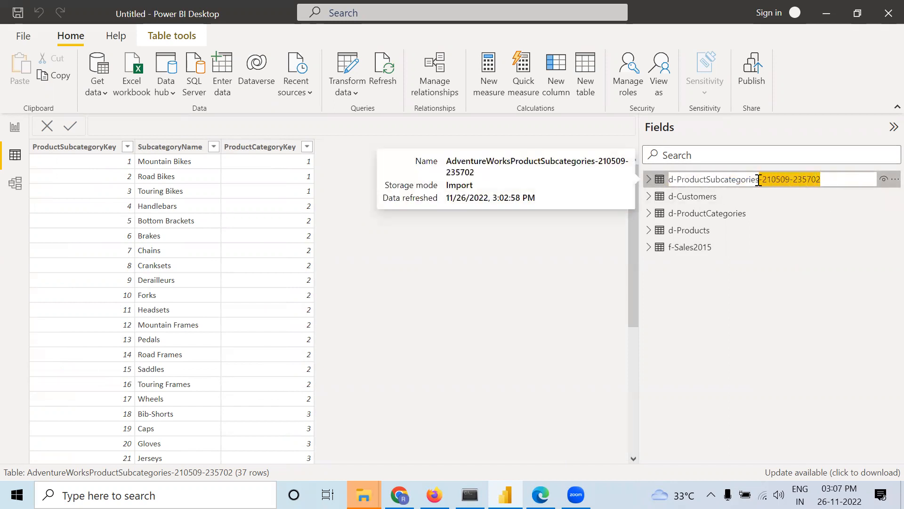
pyautogui.press('BackSpace')
pyautogui.press('Return')
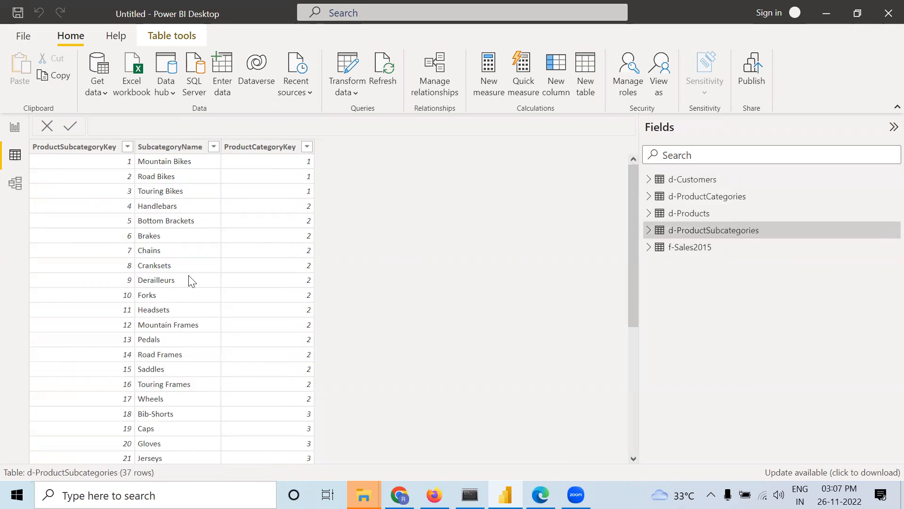
# Step: Import AdventureWorksReturns-210509-235702.csv from the powerbi folder as a text/CSV source and load it into the model
pyautogui.click(99, 92)
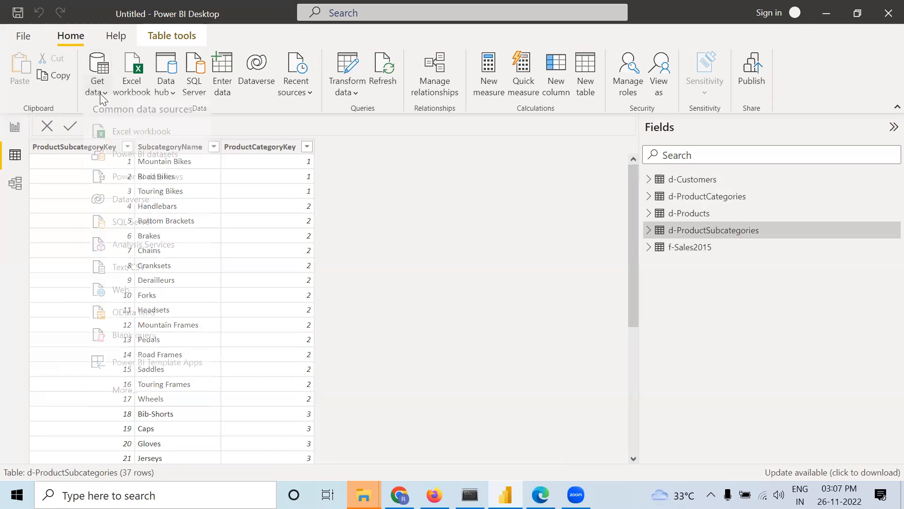
pyautogui.click(137, 274)
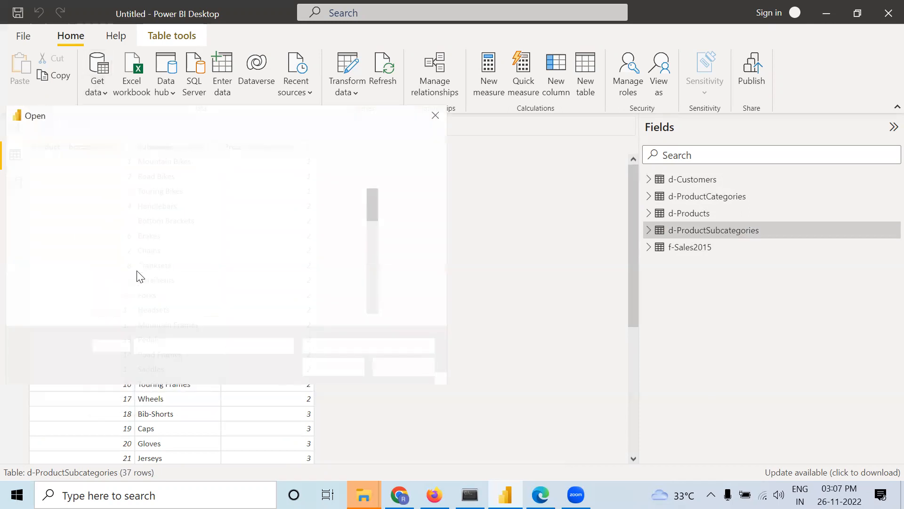
pyautogui.scroll(-4, 191, 275)
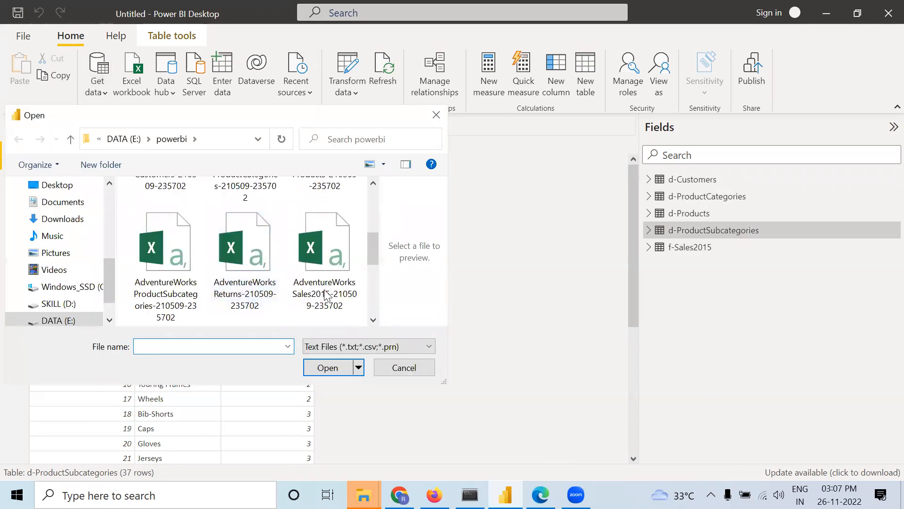
pyautogui.click(245, 259)
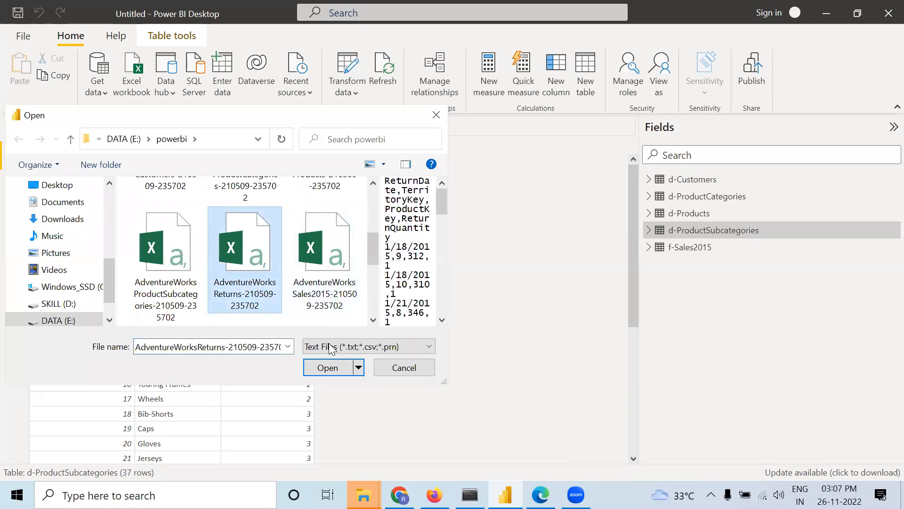
pyautogui.click(333, 367)
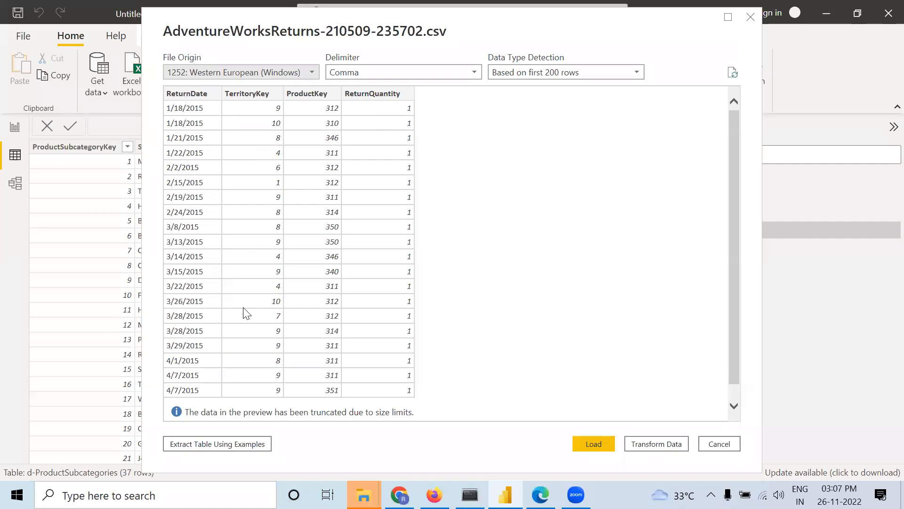
pyautogui.scroll(-1, 245, 309)
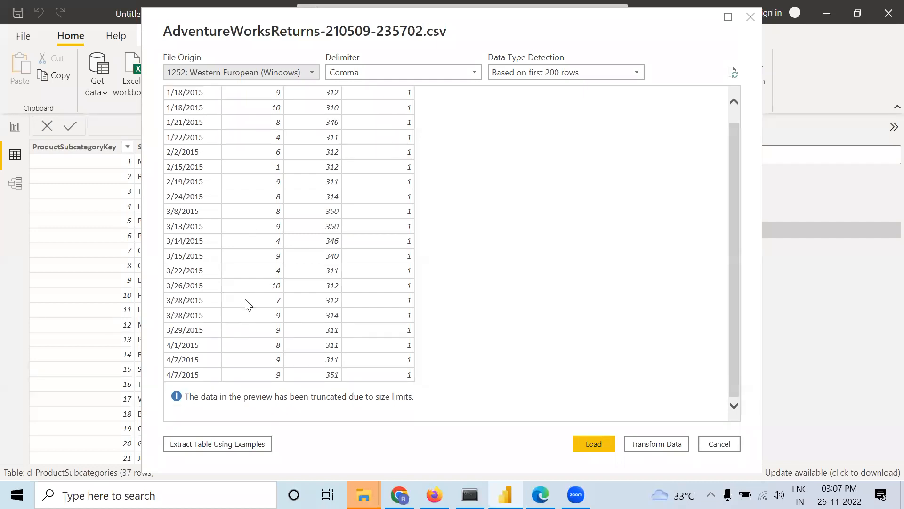
pyautogui.click(602, 447)
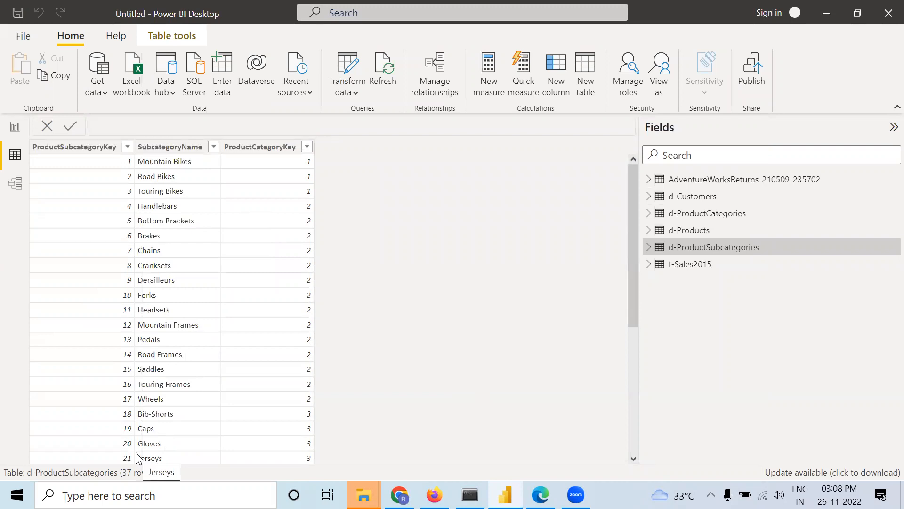
# Step: Replace the AdventureWorks prefix in the returns table's name with f-
pyautogui.click(887, 182)
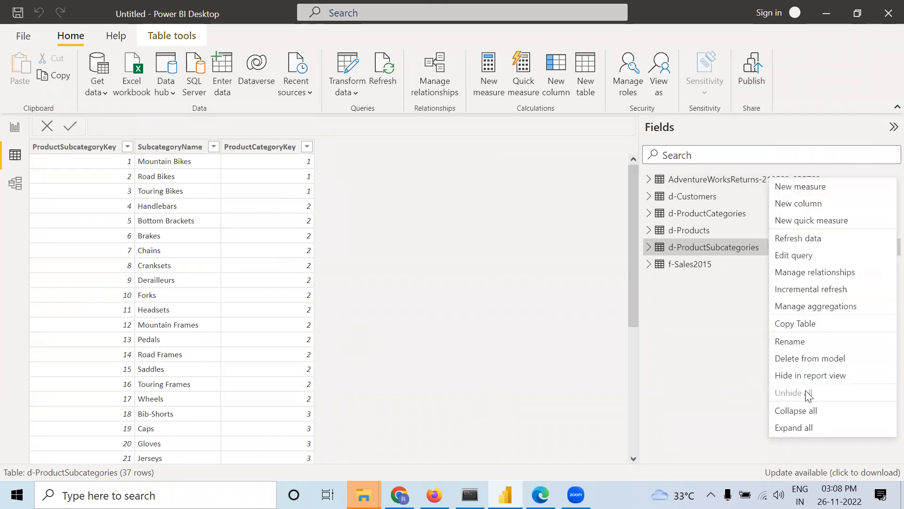
pyautogui.click(794, 342)
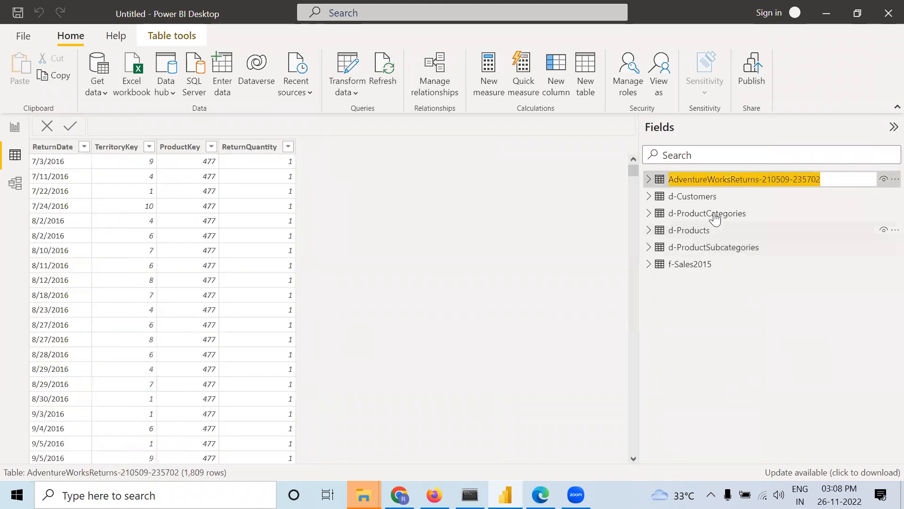
pyautogui.click(731, 180)
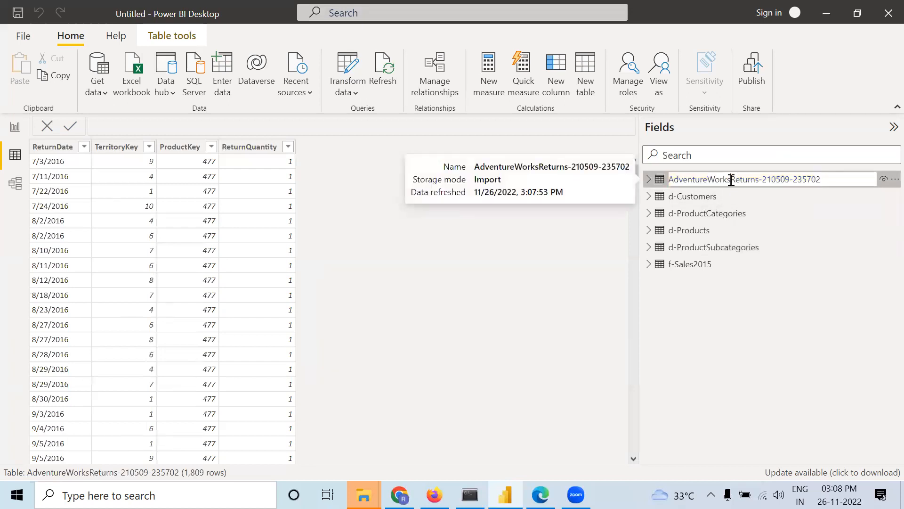
pyautogui.press('BackSpace')
pyautogui.press('BackSpace')
pyautogui.press('BackSpace')
pyautogui.press('BackSpace')
pyautogui.press('BackSpace')
pyautogui.press('BackSpace')
pyautogui.press('BackSpace')
pyautogui.press('BackSpace')
pyautogui.press('BackSpace')
pyautogui.press('BackSpace')
pyautogui.press('BackSpace')
pyautogui.press('BackSpace')
pyautogui.press('BackSpace')
pyautogui.press('BackSpace')
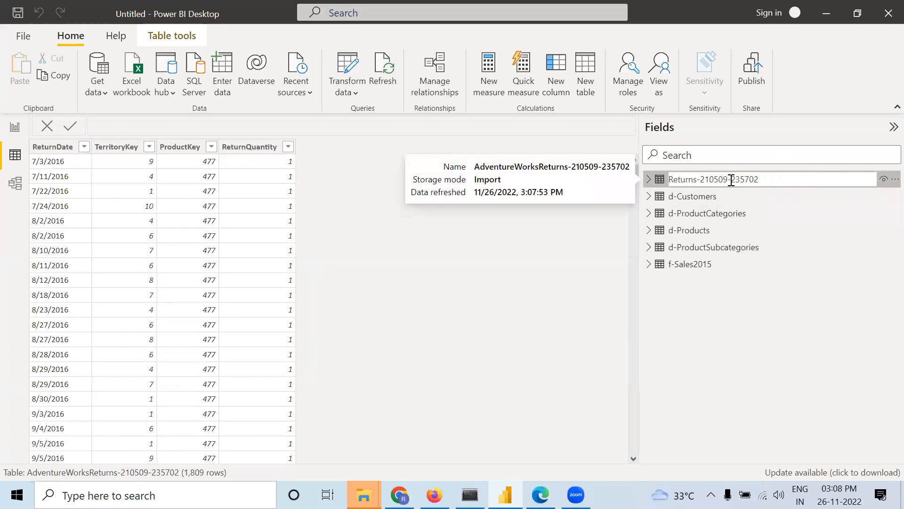
pyautogui.write('f-')
pyautogui.moveTo(765, 180); pyautogui.dragTo(705, 182)
pyautogui.press('BackSpace')
pyautogui.click(659, 405)
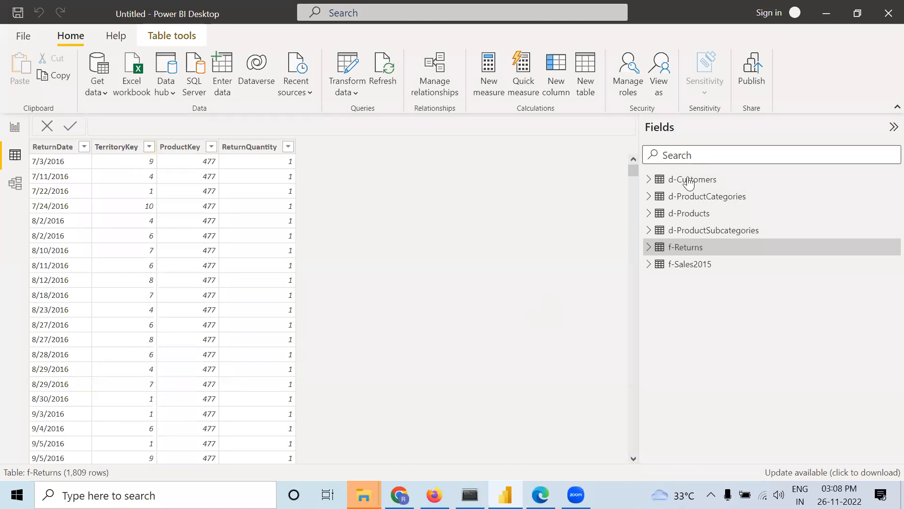
# Step: Compare the category rows in d-ProductCategories with the ProductCategoryKey values of all subcategories in d-ProductSubcategories
pyautogui.click(702, 208)
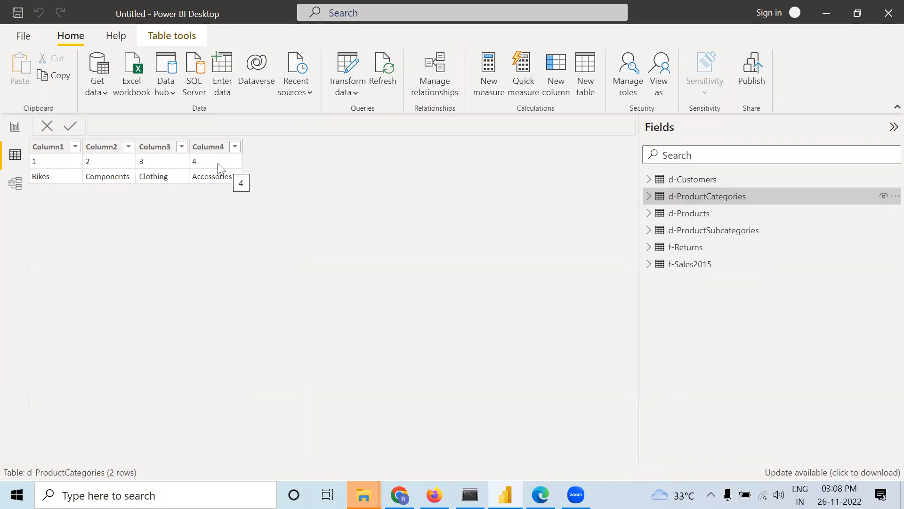
pyautogui.click(708, 233)
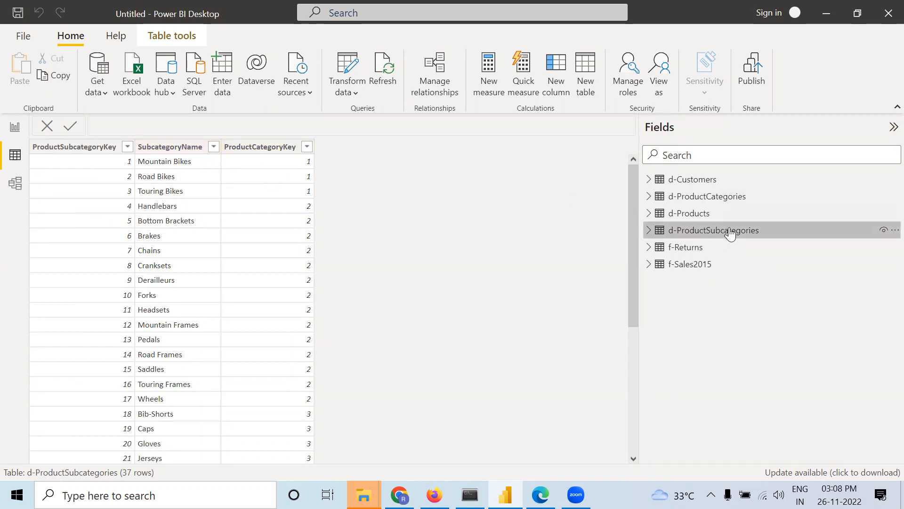
pyautogui.click(712, 197)
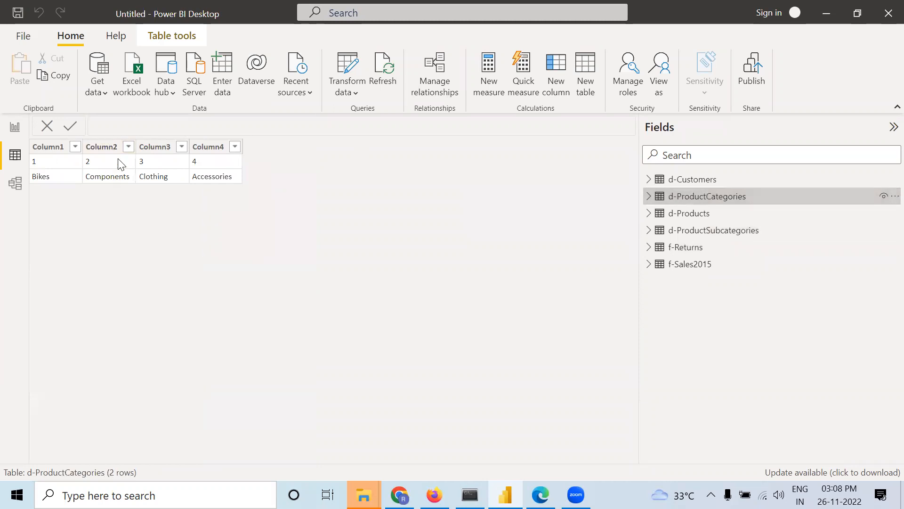
pyautogui.click(723, 232)
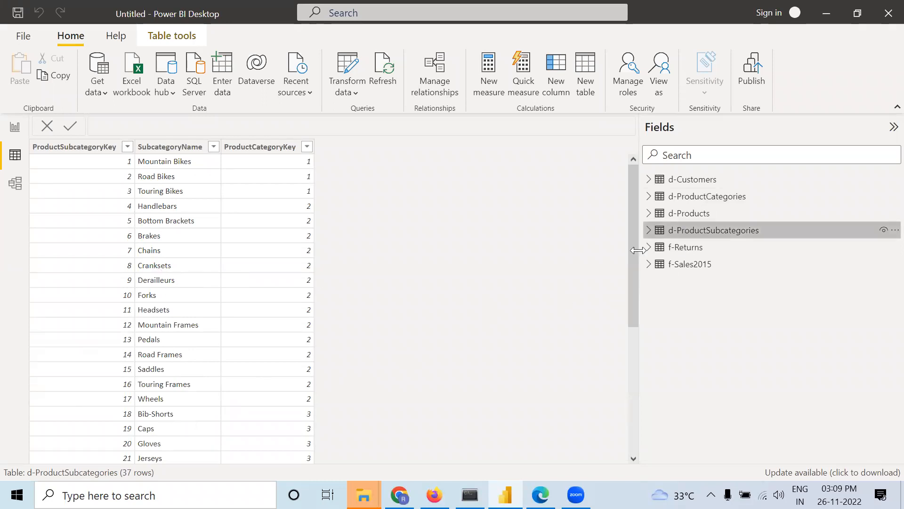
pyautogui.scroll(-1, 187, 361)
pyautogui.scroll(-2, 187, 361)
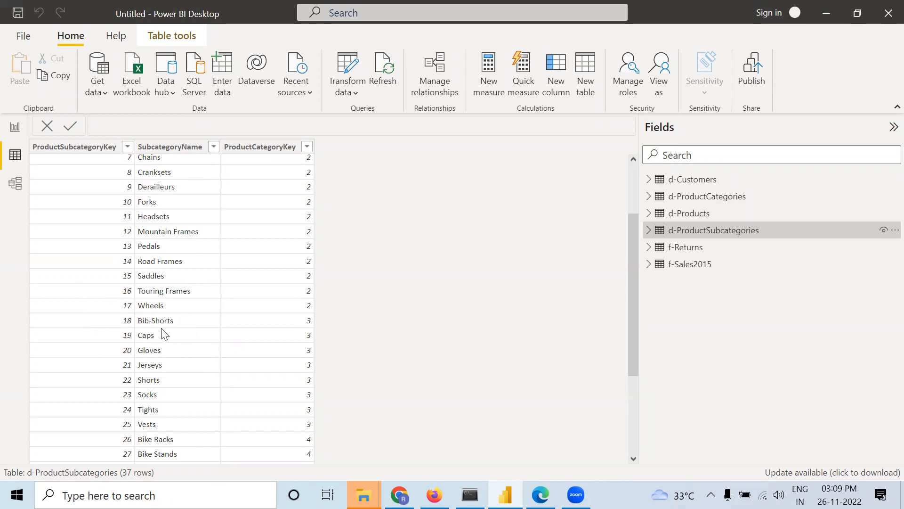
pyautogui.scroll(-1, 163, 335)
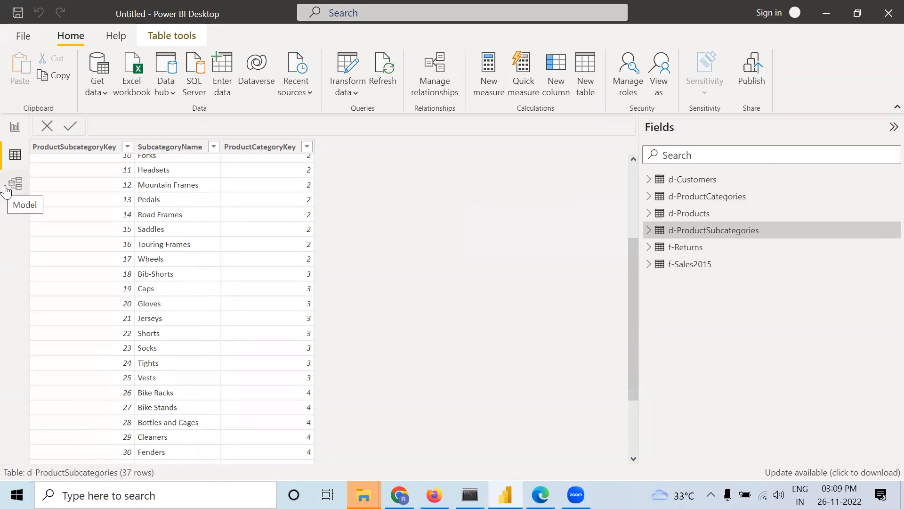
pyautogui.scroll(-3, 220, 323)
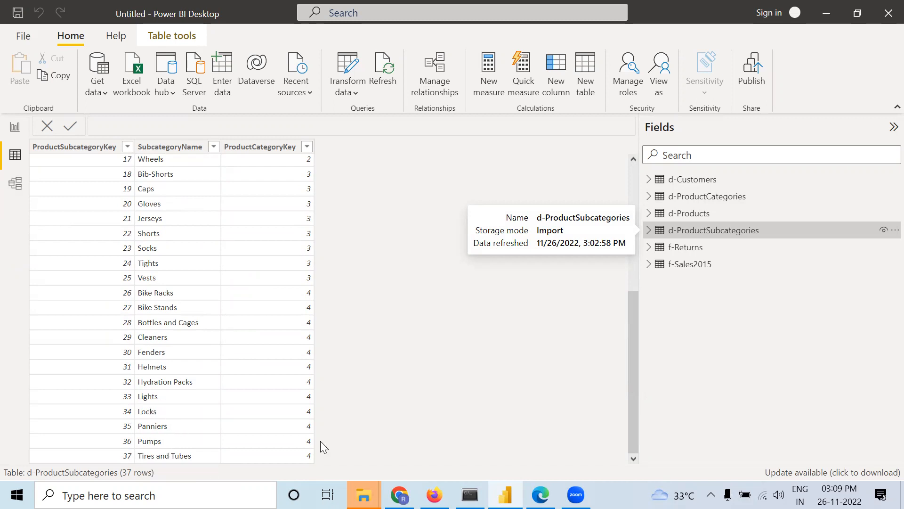
pyautogui.scroll(6, 371, 316)
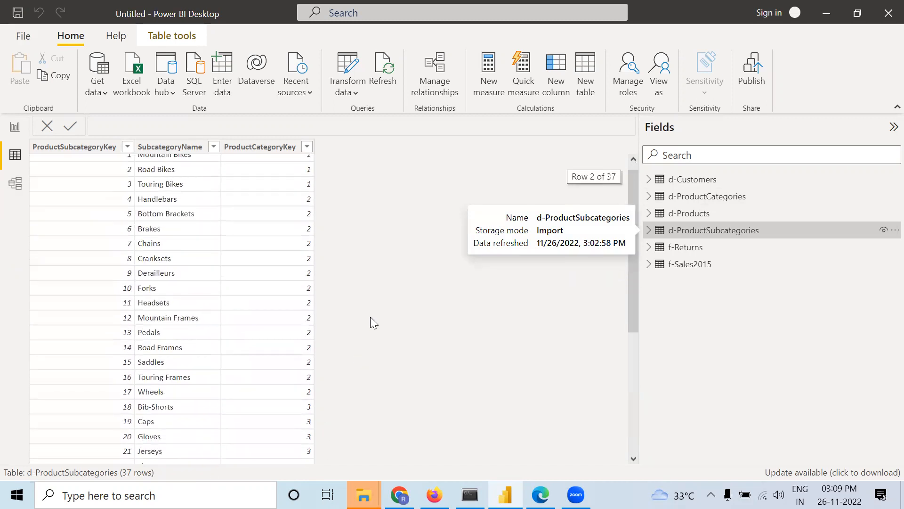
# Step: Switch to Firefox to examine the Services, Foods and Fashion subcategories on yoshops.com, then return to Power BI Desktop and review the subcategory rows
pyautogui.hotkey('alt', 'Tab')
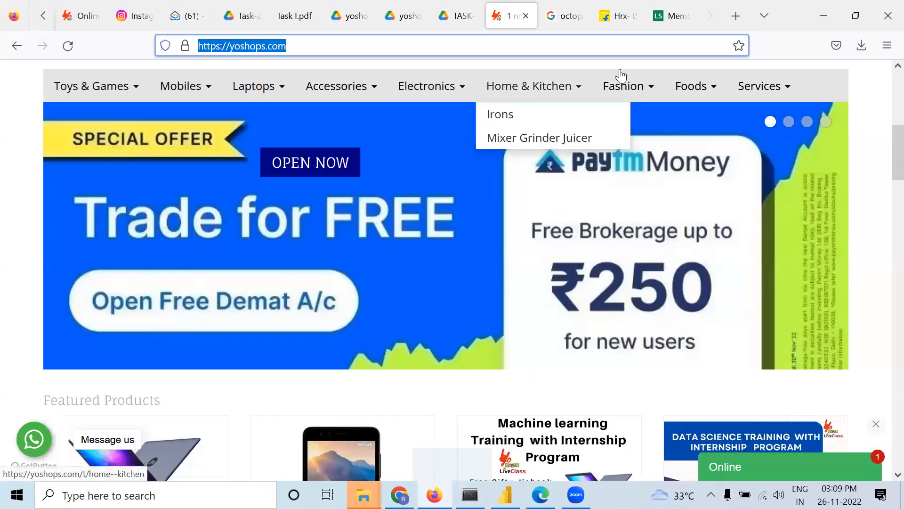
pyautogui.moveTo(759, 86)
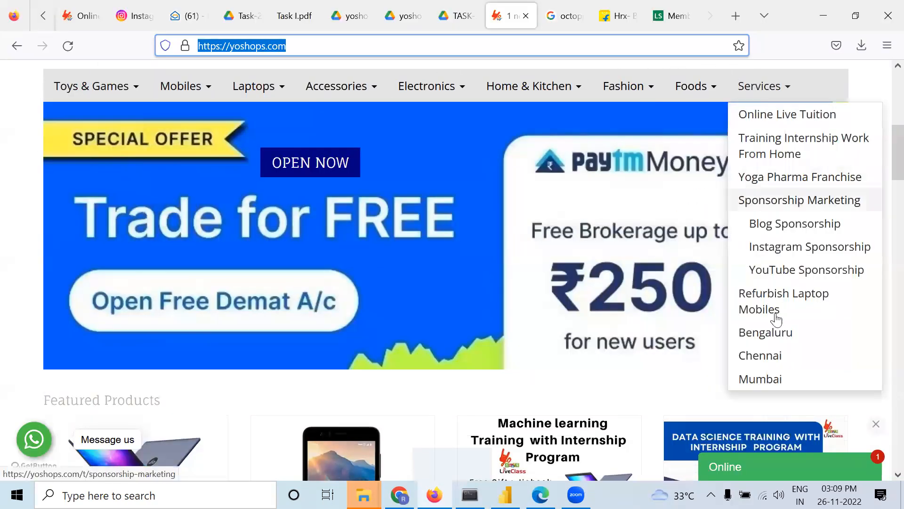
pyautogui.moveTo(691, 86)
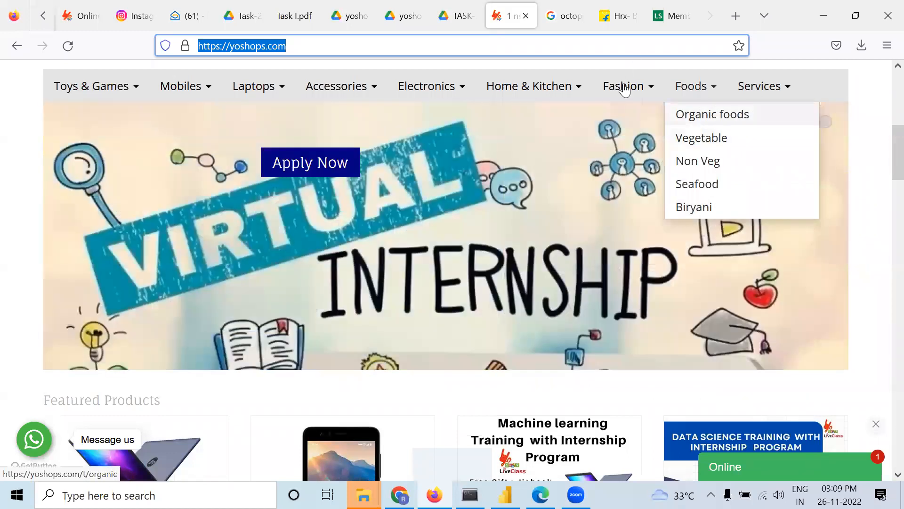
pyautogui.moveTo(626, 85)
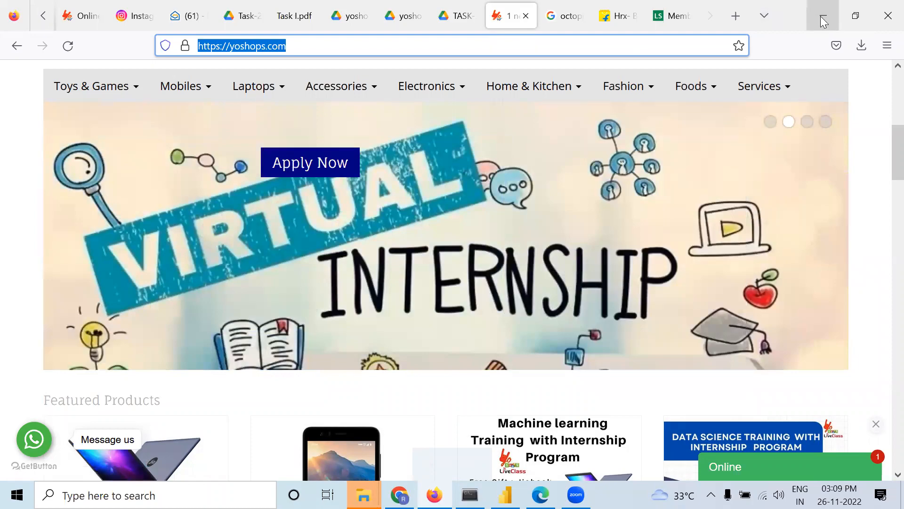
pyautogui.click(820, 16)
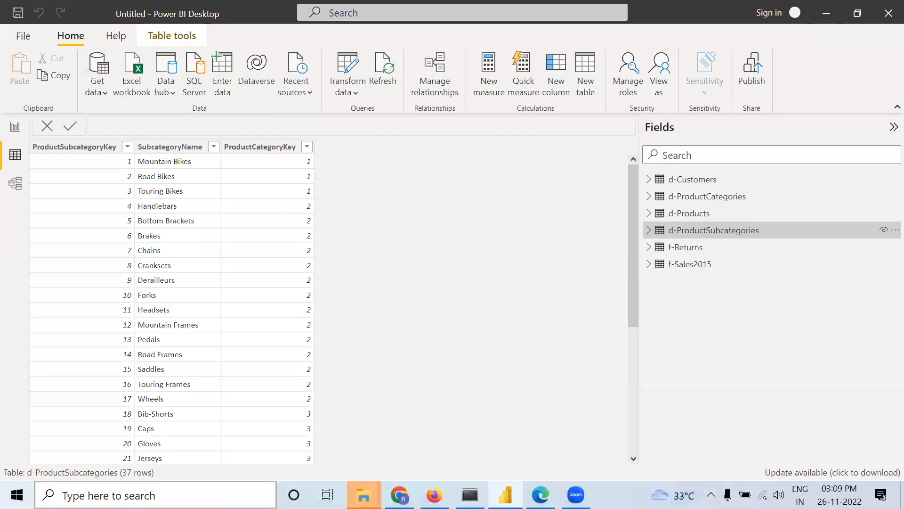
pyautogui.scroll(-5, 357, 386)
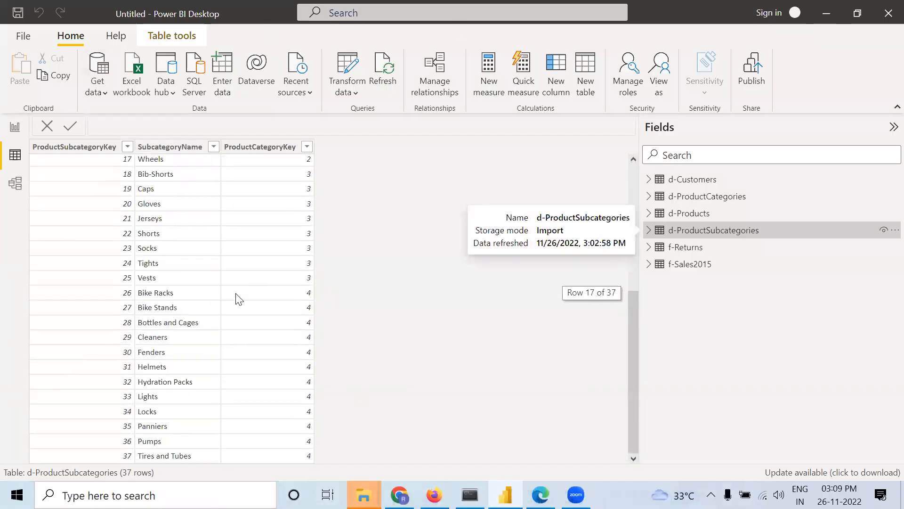
pyautogui.scroll(5, 354, 266)
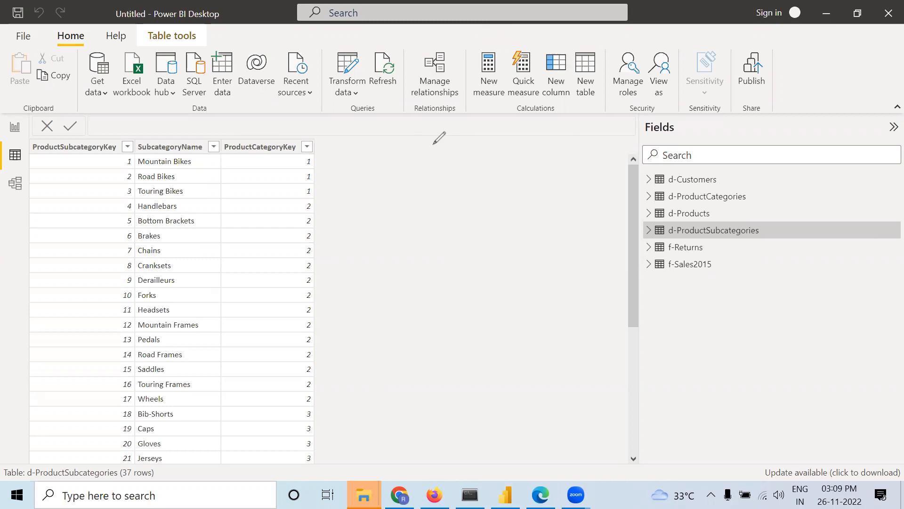
# Step: Handwrite the heading Star on the empty area beside the table and draw a box labelled f beneath it
pyautogui.moveTo(438, 146)
pyautogui.mouseDown()
pyautogui.moveTo(425, 146)
pyautogui.moveTo(437, 156)
pyautogui.moveTo(426, 166)
pyautogui.moveTo(456, 164)
pyautogui.moveTo(454, 151)
pyautogui.moveTo(476, 163)
pyautogui.moveTo(481, 152)
pyautogui.moveTo(483, 163)
pyautogui.moveTo(497, 144)
pyautogui.moveTo(498, 159)
pyautogui.moveTo(509, 163)
pyautogui.mouseUp()
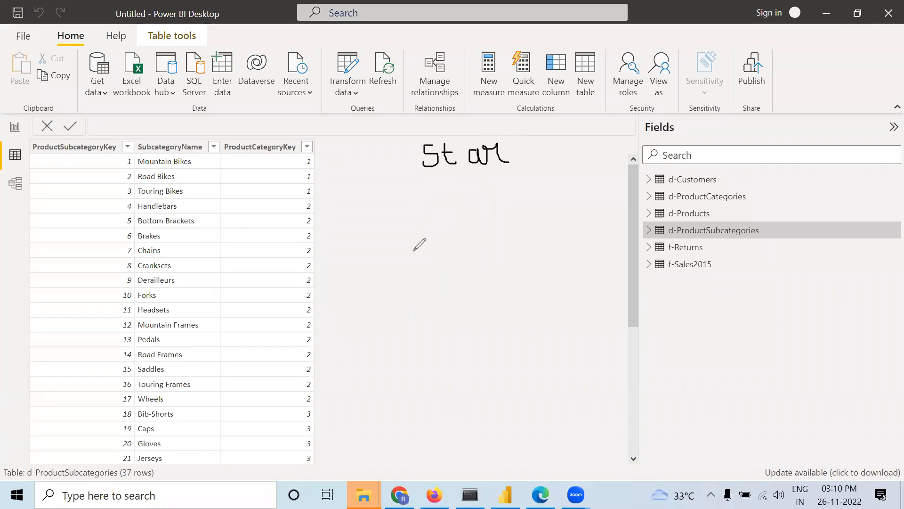
pyautogui.moveTo(429, 249); pyautogui.dragTo(434, 279)
pyautogui.moveTo(446, 258)
pyautogui.mouseDown()
pyautogui.moveTo(454, 247)
pyautogui.moveTo(451, 277)
pyautogui.moveTo(460, 267)
pyautogui.moveTo(431, 234)
pyautogui.moveTo(469, 235)
pyautogui.moveTo(485, 286)
pyautogui.moveTo(433, 285)
pyautogui.mouseUp()
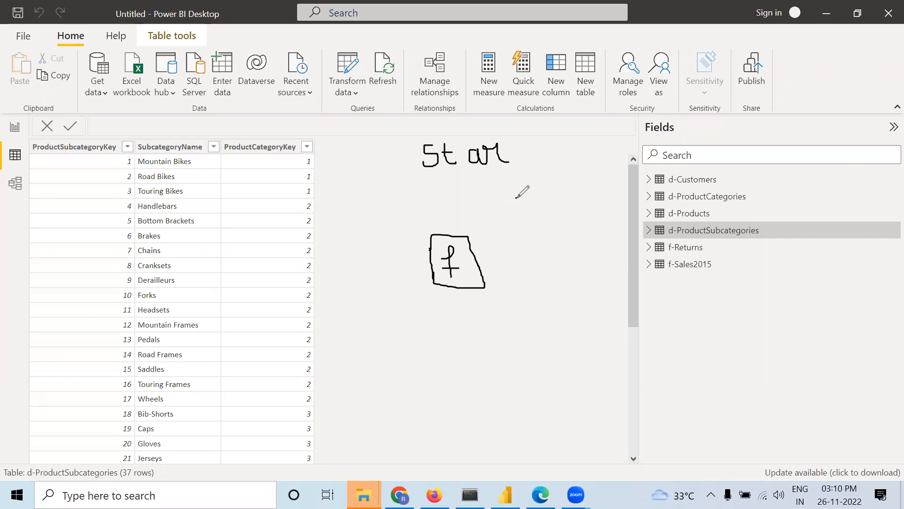
# Step: Draw five boxes labelled d around the f box and connect each of them to it with a line
pyautogui.moveTo(515, 204)
pyautogui.mouseDown()
pyautogui.moveTo(516, 182)
pyautogui.moveTo(523, 203)
pyautogui.moveTo(494, 207)
pyautogui.moveTo(518, 215)
pyautogui.moveTo(528, 171)
pyautogui.moveTo(497, 175)
pyautogui.mouseUp()
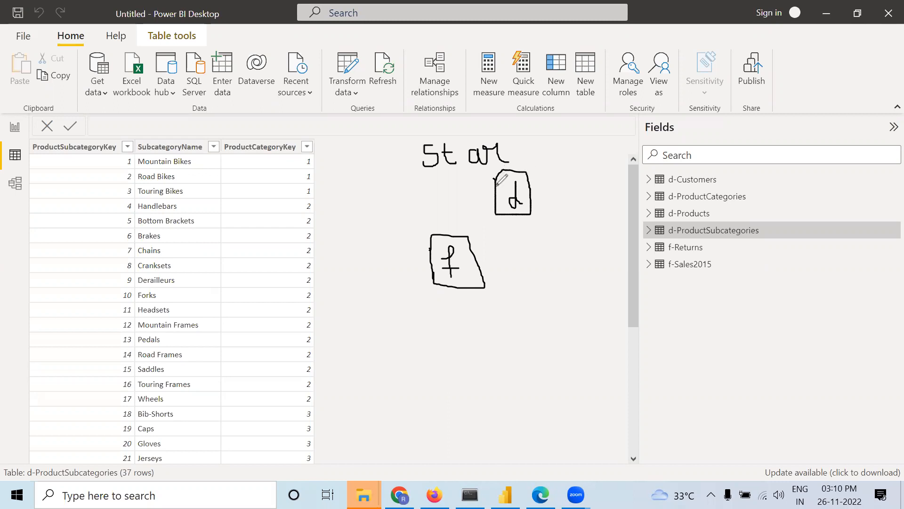
pyautogui.moveTo(495, 207); pyautogui.dragTo(467, 233)
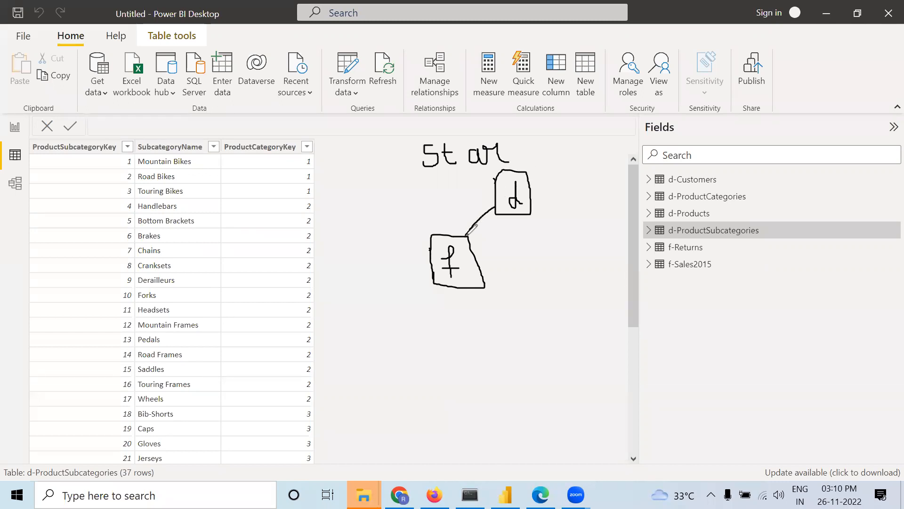
pyautogui.moveTo(537, 277)
pyautogui.mouseDown()
pyautogui.moveTo(537, 285)
pyautogui.moveTo(539, 262)
pyautogui.moveTo(546, 290)
pyautogui.moveTo(530, 294)
pyautogui.moveTo(556, 290)
pyautogui.moveTo(556, 258)
pyautogui.moveTo(532, 257)
pyautogui.mouseUp()
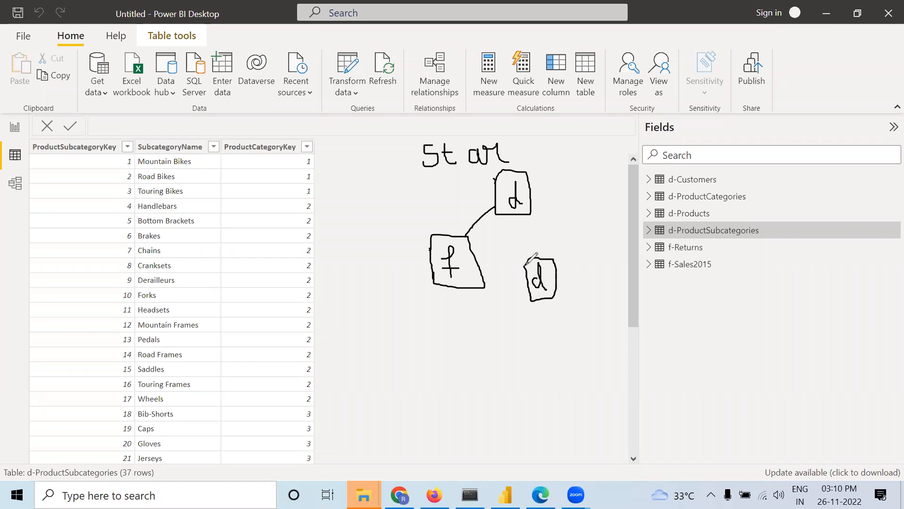
pyautogui.moveTo(481, 274); pyautogui.dragTo(520, 277)
pyautogui.moveTo(499, 335)
pyautogui.mouseDown()
pyautogui.moveTo(487, 344)
pyautogui.moveTo(494, 350)
pyautogui.moveTo(492, 330)
pyautogui.moveTo(504, 349)
pyautogui.moveTo(477, 336)
pyautogui.moveTo(506, 362)
pyautogui.moveTo(483, 317)
pyautogui.moveTo(474, 335)
pyautogui.mouseUp()
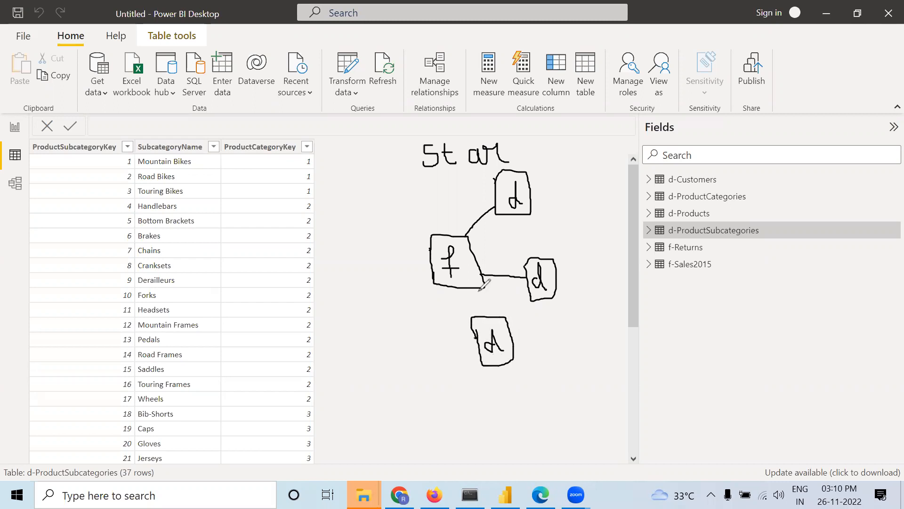
pyautogui.moveTo(477, 288); pyautogui.dragTo(487, 315)
pyautogui.moveTo(374, 316)
pyautogui.mouseDown()
pyautogui.moveTo(392, 332)
pyautogui.moveTo(368, 340)
pyautogui.moveTo(398, 342)
pyautogui.moveTo(404, 296)
pyautogui.moveTo(434, 279)
pyautogui.mouseUp()
pyautogui.moveTo(384, 217)
pyautogui.mouseDown()
pyautogui.moveTo(376, 226)
pyautogui.moveTo(385, 234)
pyautogui.mouseUp()
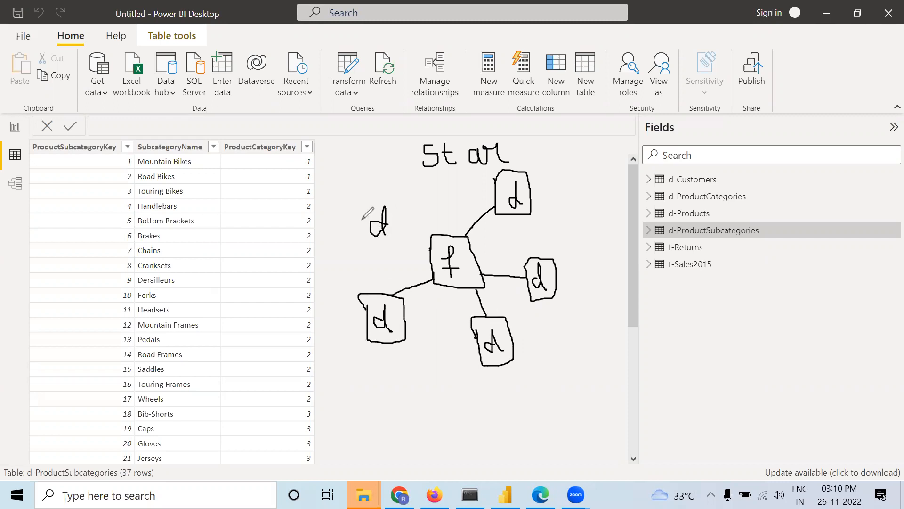
pyautogui.moveTo(354, 205)
pyautogui.mouseDown()
pyautogui.moveTo(355, 242)
pyautogui.moveTo(409, 220)
pyautogui.moveTo(410, 202)
pyautogui.moveTo(356, 201)
pyautogui.mouseUp()
pyautogui.moveTo(411, 221); pyautogui.dragTo(432, 241)
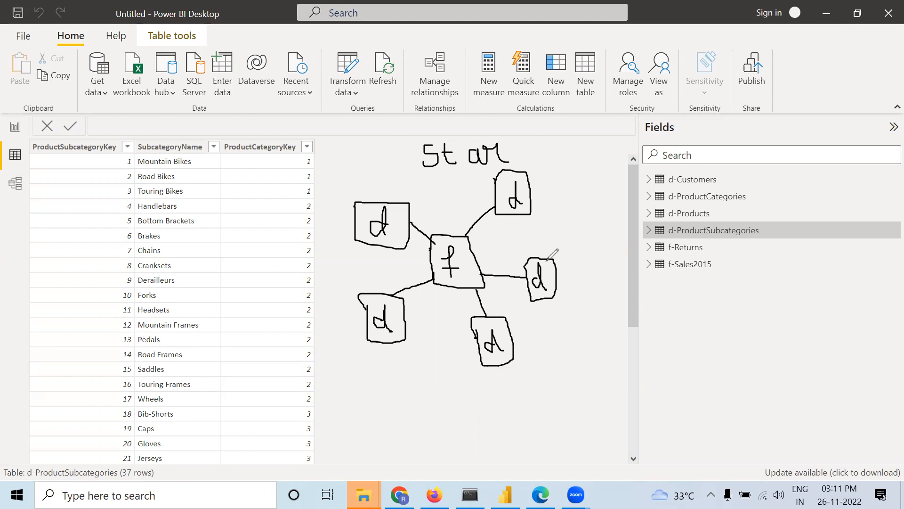
# Step: Handwrite the heading Snowflake below the table list and draw two boxes labelled d side by side beneath it
pyautogui.moveTo(754, 268)
pyautogui.mouseDown()
pyautogui.moveTo(733, 266)
pyautogui.moveTo(755, 286)
pyautogui.moveTo(730, 285)
pyautogui.moveTo(763, 288)
pyautogui.moveTo(768, 273)
pyautogui.moveTo(781, 295)
pyautogui.moveTo(795, 288)
pyautogui.moveTo(801, 268)
pyautogui.moveTo(787, 264)
pyautogui.moveTo(789, 279)
pyautogui.moveTo(806, 272)
pyautogui.moveTo(810, 292)
pyautogui.moveTo(811, 281)
pyautogui.moveTo(828, 274)
pyautogui.moveTo(843, 300)
pyautogui.moveTo(835, 283)
pyautogui.moveTo(850, 291)
pyautogui.moveTo(869, 273)
pyautogui.moveTo(871, 292)
pyautogui.moveTo(886, 296)
pyautogui.moveTo(888, 280)
pyautogui.mouseUp()
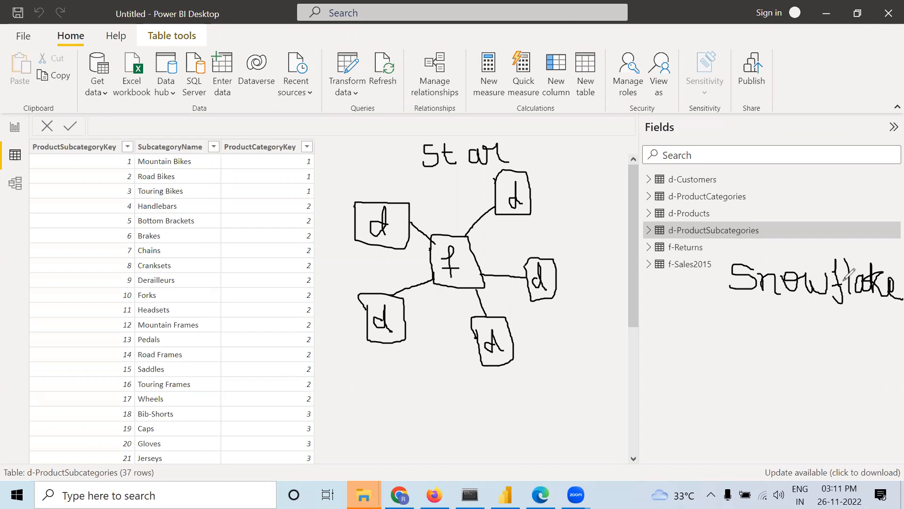
pyautogui.moveTo(680, 329); pyautogui.dragTo(690, 332)
pyautogui.hotkey('ctrl', 'z')
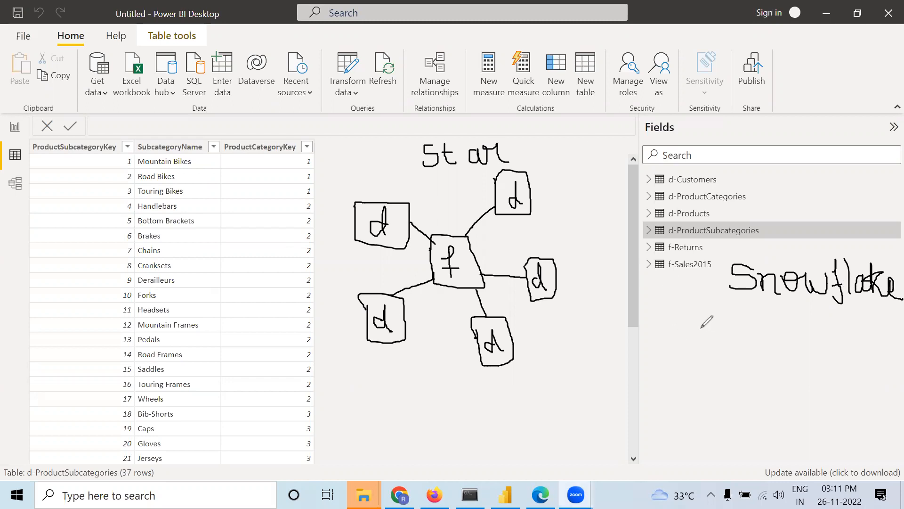
pyautogui.moveTo(704, 324)
pyautogui.mouseDown()
pyautogui.moveTo(702, 335)
pyautogui.moveTo(711, 336)
pyautogui.moveTo(679, 343)
pyautogui.moveTo(720, 344)
pyautogui.moveTo(725, 308)
pyautogui.moveTo(684, 305)
pyautogui.mouseUp()
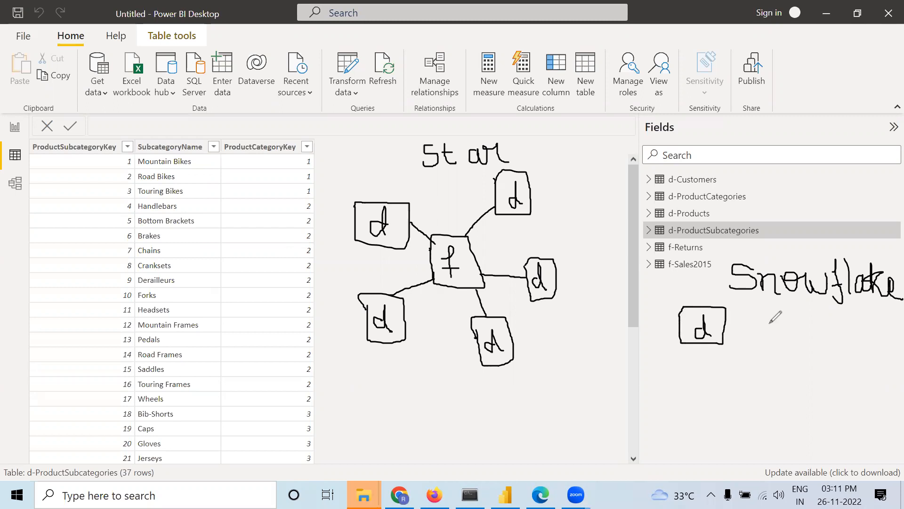
pyautogui.moveTo(781, 332)
pyautogui.mouseDown()
pyautogui.moveTo(796, 329)
pyautogui.moveTo(796, 307)
pyautogui.moveTo(802, 343)
pyautogui.mouseUp()
pyautogui.moveTo(767, 316)
pyautogui.mouseDown()
pyautogui.moveTo(772, 349)
pyautogui.moveTo(801, 351)
pyautogui.moveTo(809, 315)
pyautogui.moveTo(770, 311)
pyautogui.mouseUp()
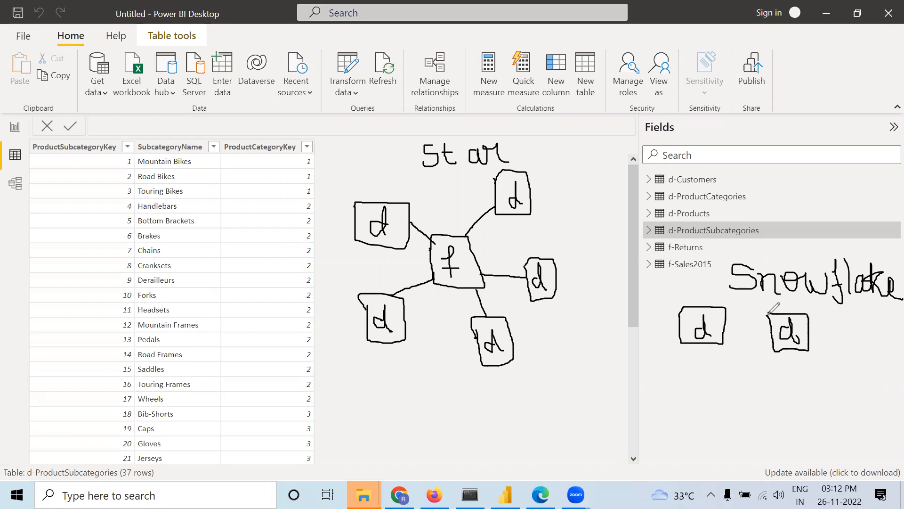
# Step: Draw two boxes labelled f below the Snowflake d boxes and connect them to the d boxes with lines, two of them crossing
pyautogui.moveTo(719, 409)
pyautogui.mouseDown()
pyautogui.moveTo(716, 445)
pyautogui.moveTo(722, 427)
pyautogui.mouseUp()
pyautogui.moveTo(689, 400)
pyautogui.mouseDown()
pyautogui.moveTo(689, 435)
pyautogui.moveTo(712, 444)
pyautogui.moveTo(743, 430)
pyautogui.moveTo(741, 394)
pyautogui.moveTo(687, 400)
pyautogui.mouseUp()
pyautogui.moveTo(794, 409)
pyautogui.mouseDown()
pyautogui.moveTo(784, 444)
pyautogui.moveTo(796, 427)
pyautogui.mouseUp()
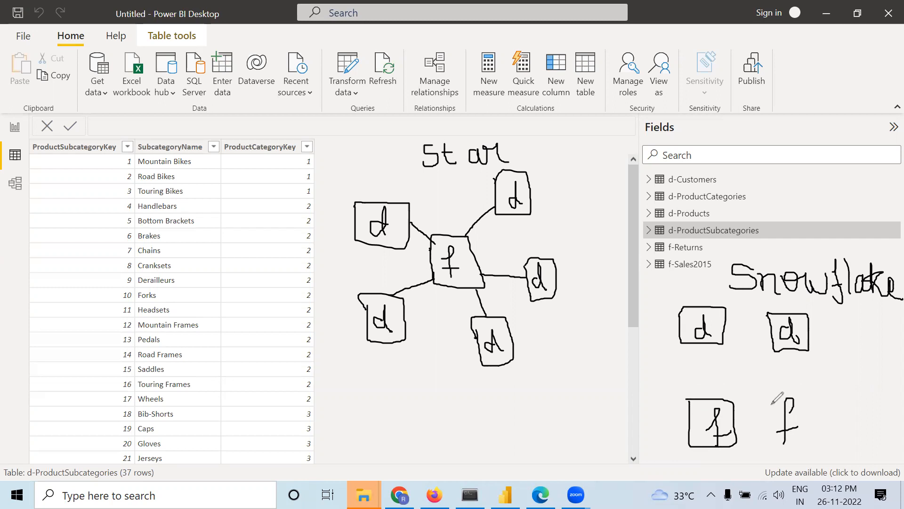
pyautogui.moveTo(771, 399)
pyautogui.mouseDown()
pyautogui.moveTo(808, 447)
pyautogui.moveTo(811, 395)
pyautogui.moveTo(772, 405)
pyautogui.mouseUp()
pyautogui.moveTo(720, 343); pyautogui.dragTo(772, 401)
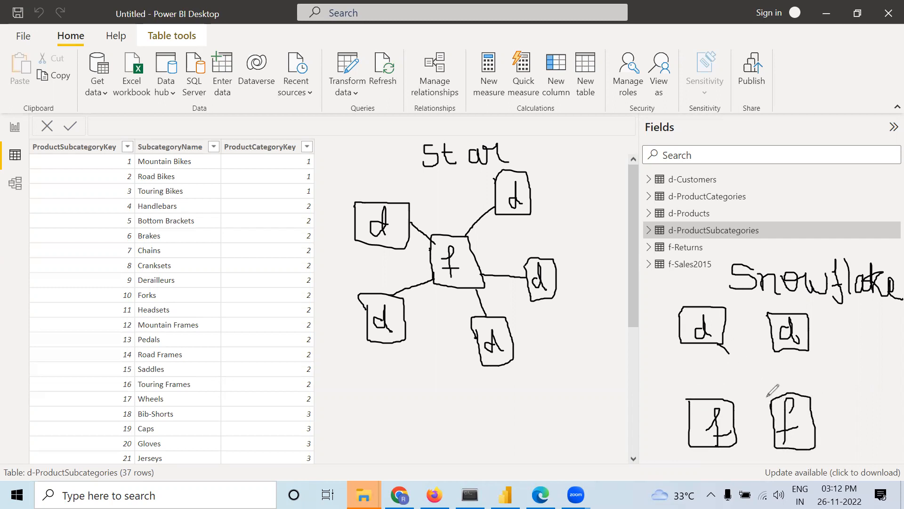
pyautogui.moveTo(790, 349); pyautogui.dragTo(795, 393)
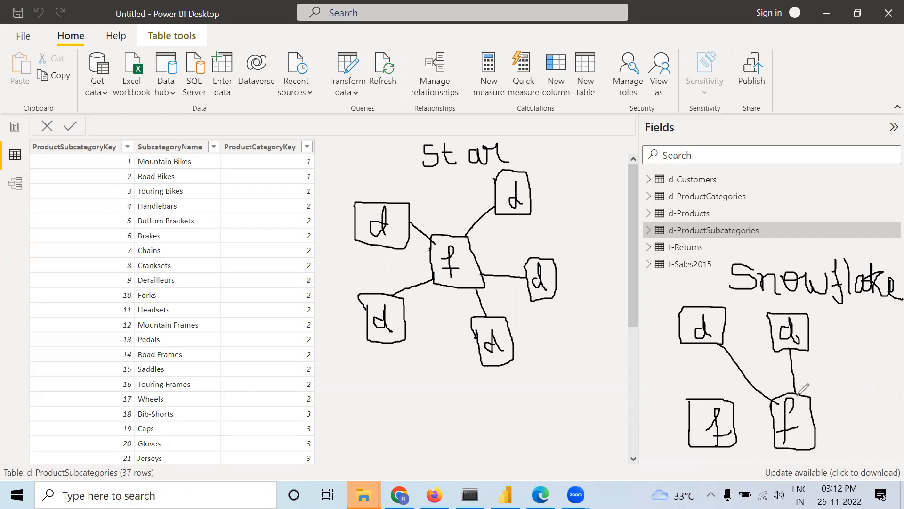
pyautogui.moveTo(775, 347); pyautogui.dragTo(730, 378)
# Step: Draw a check mark below the Star sketch, begin a mark below the Snowflake sketch, and clear all the handwritten drawings
pyautogui.moveTo(412, 400); pyautogui.dragTo(441, 378)
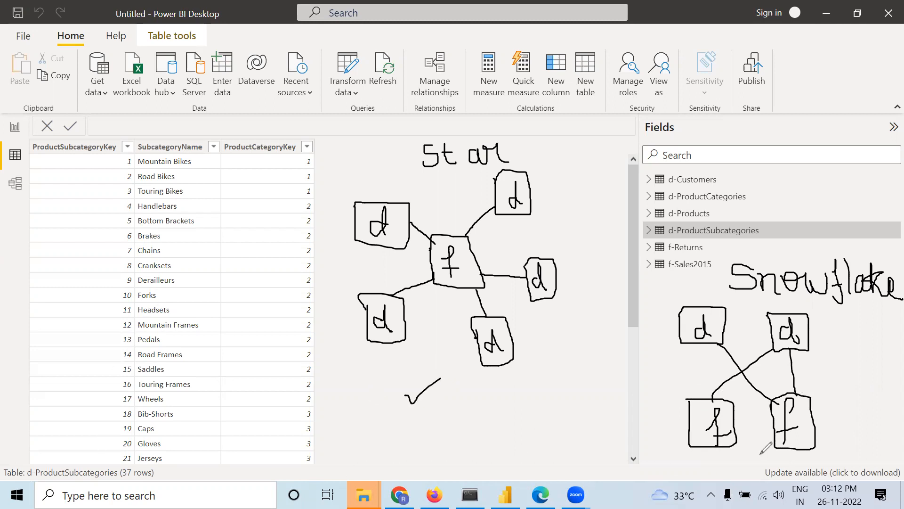
pyautogui.moveTo(748, 457)
pyautogui.mouseDown()
pyautogui.moveTo(753, 462)
pyautogui.moveTo(764, 449)
pyautogui.mouseUp()
pyautogui.click(550, 39)
pyautogui.click(737, 89)
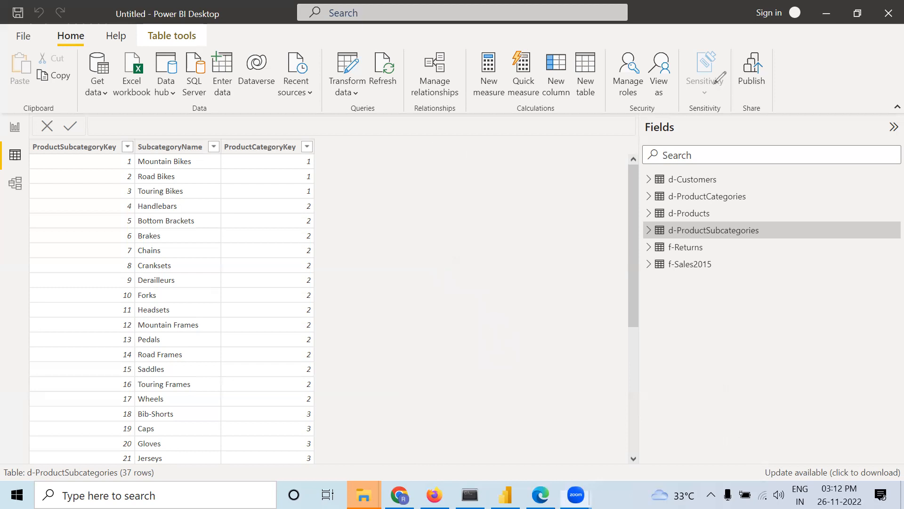
# Step: Open the relationship diagram of the model and shift the d-Products table card slightly away from f-Sales2015
pyautogui.click(14, 186)
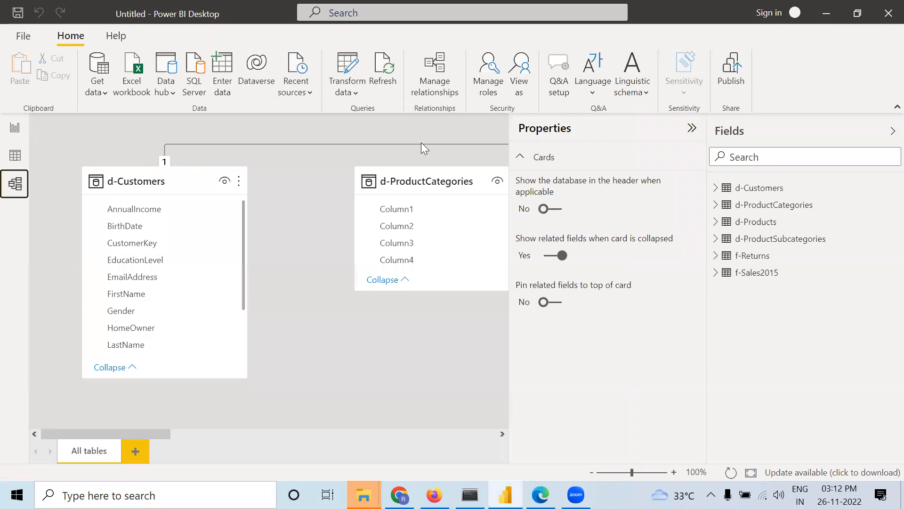
pyautogui.moveTo(142, 437); pyautogui.dragTo(276, 456)
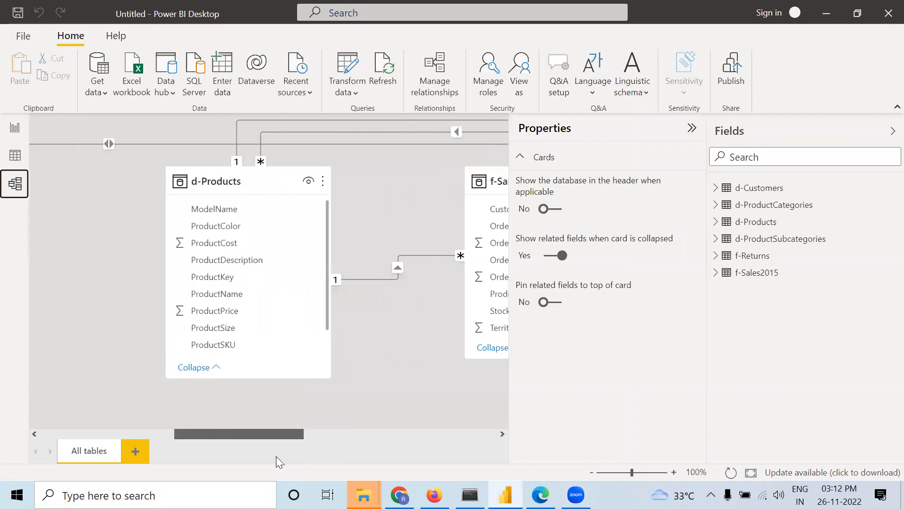
pyautogui.moveTo(276, 456); pyautogui.dragTo(280, 456)
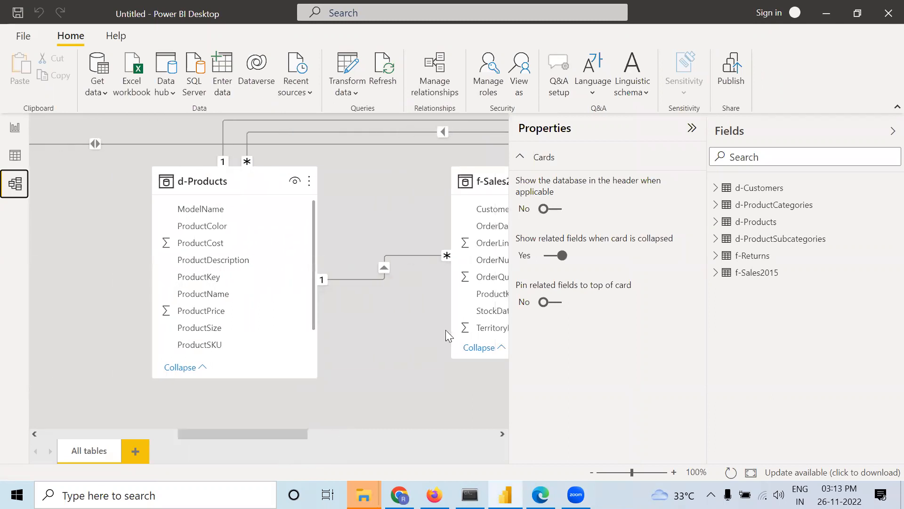
pyautogui.moveTo(211, 177); pyautogui.dragTo(63, 258)
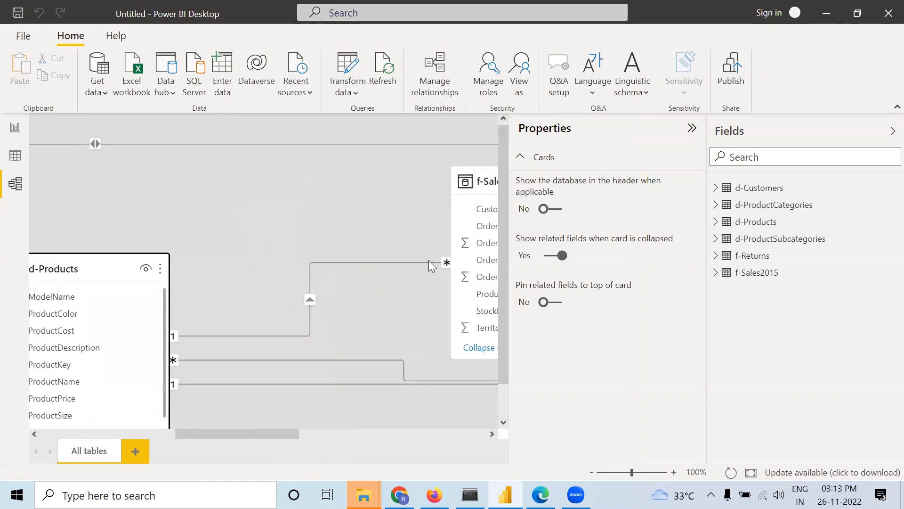
pyautogui.moveTo(502, 282); pyautogui.dragTo(433, 316)
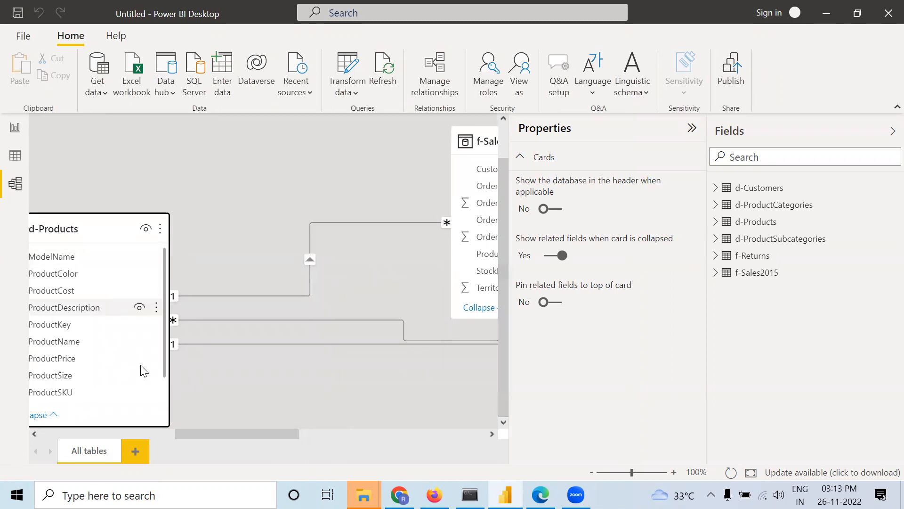
pyautogui.moveTo(71, 228); pyautogui.dragTo(162, 155)
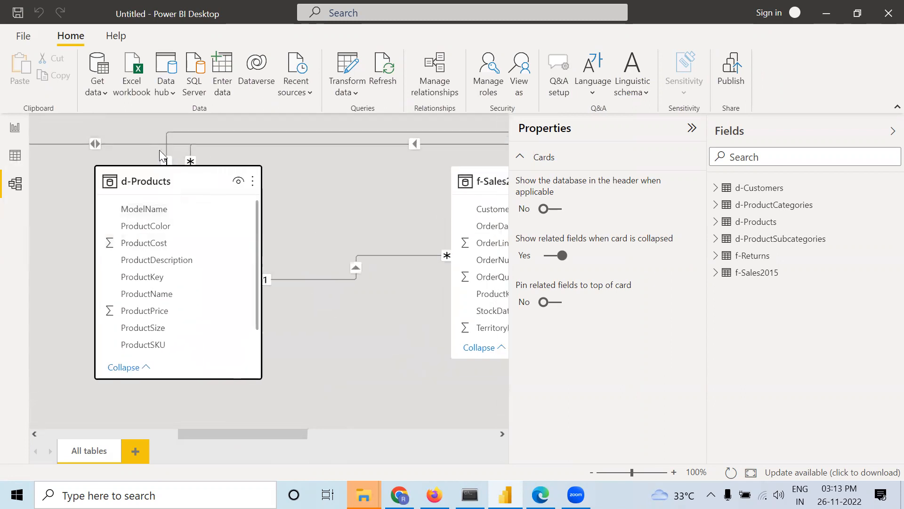
# Step: Arrange the diagram at 56% zoom with f-Sales2015 and f-Returns below the dimension tables and d-ProductSubcategories beside d-Products
pyautogui.click(616, 473)
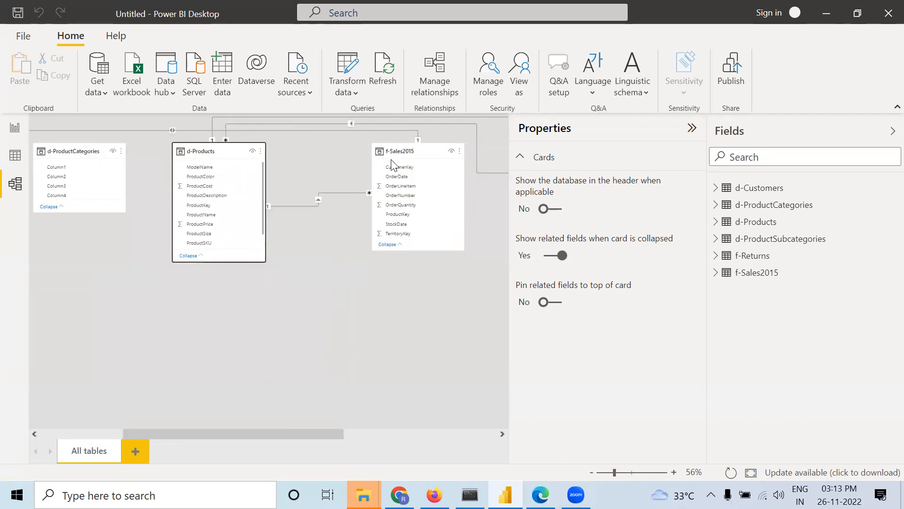
pyautogui.moveTo(390, 147); pyautogui.dragTo(63, 334)
pyautogui.moveTo(297, 433); pyautogui.dragTo(425, 418)
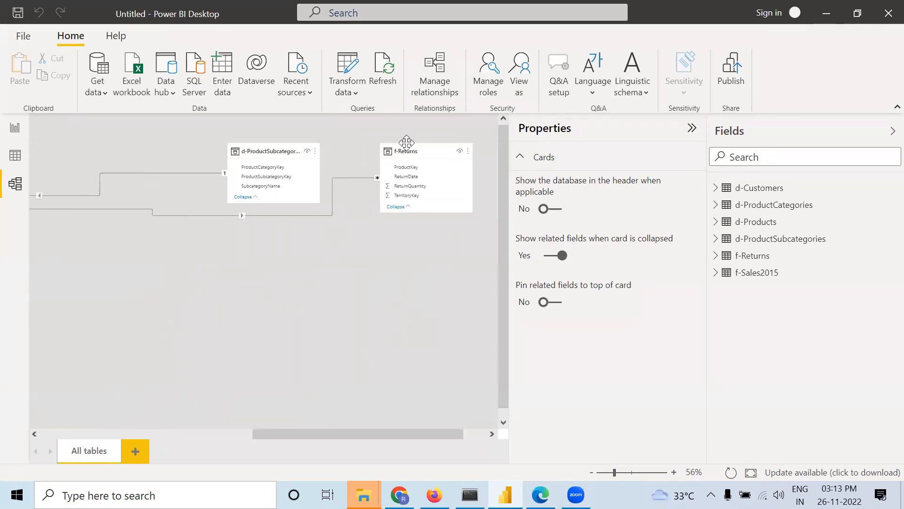
pyautogui.moveTo(404, 147); pyautogui.dragTo(79, 349)
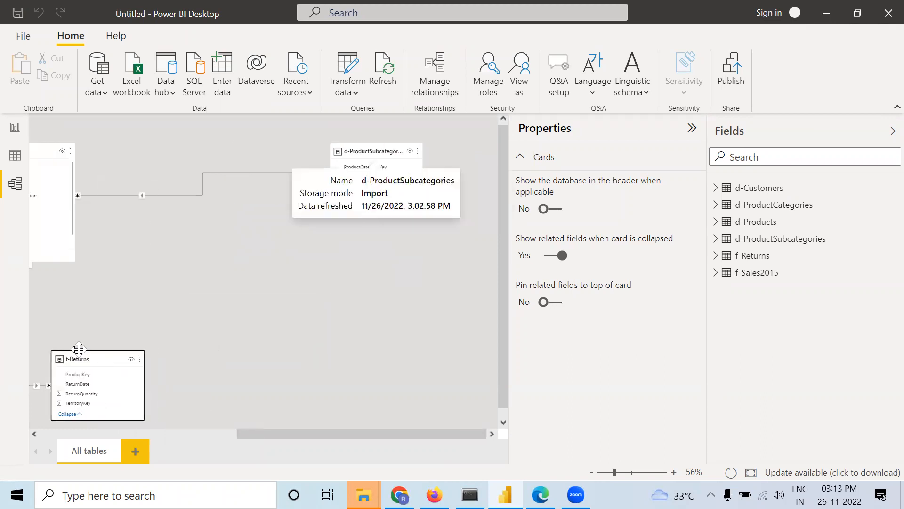
pyautogui.moveTo(361, 151); pyautogui.dragTo(411, 155)
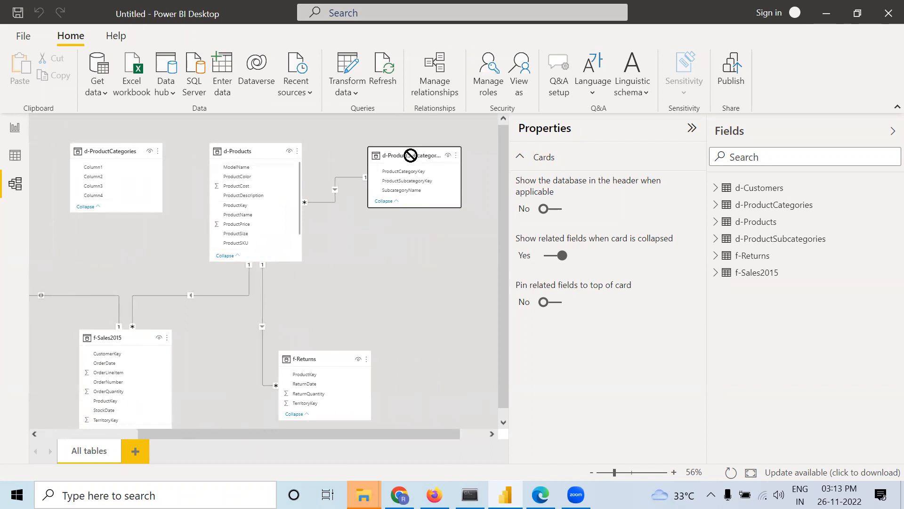
# Step: Move the table cards closer together in the diagram and lengthen the d-Customers and d-Products cards to reveal all their fields
pyautogui.moveTo(358, 440); pyautogui.dragTo(272, 441)
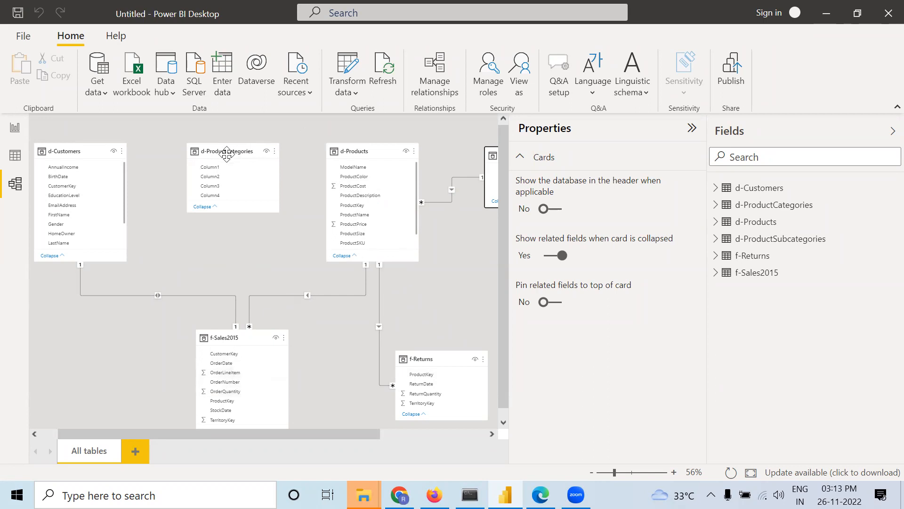
pyautogui.moveTo(228, 150); pyautogui.dragTo(205, 153)
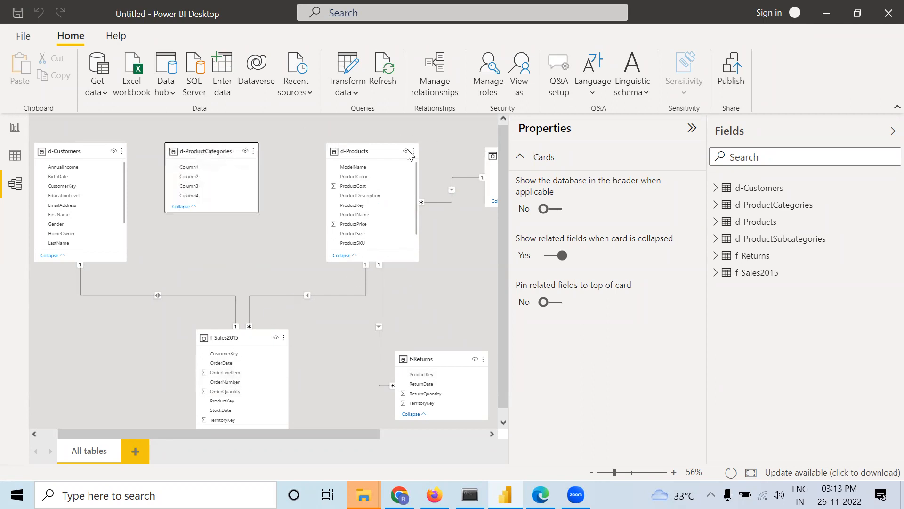
pyautogui.moveTo(333, 151); pyautogui.dragTo(298, 149)
pyautogui.moveTo(490, 150); pyautogui.dragTo(430, 157)
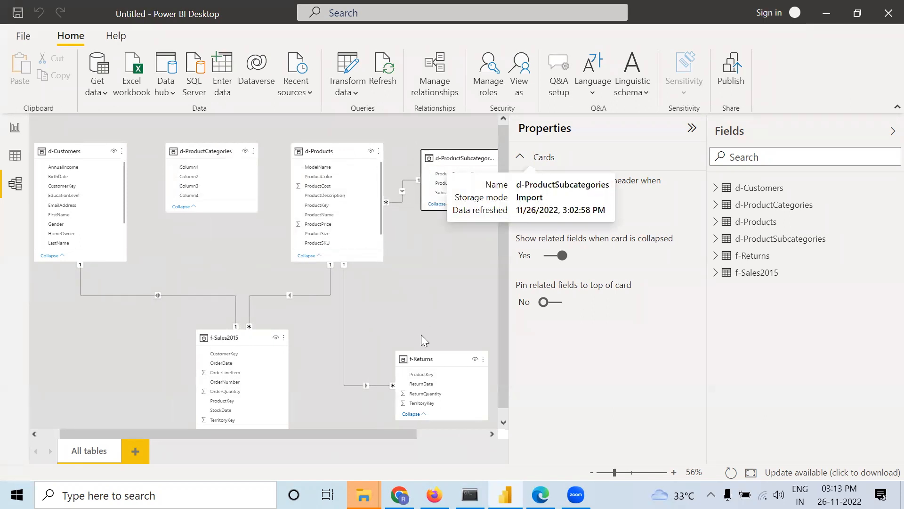
pyautogui.moveTo(431, 357); pyautogui.dragTo(398, 334)
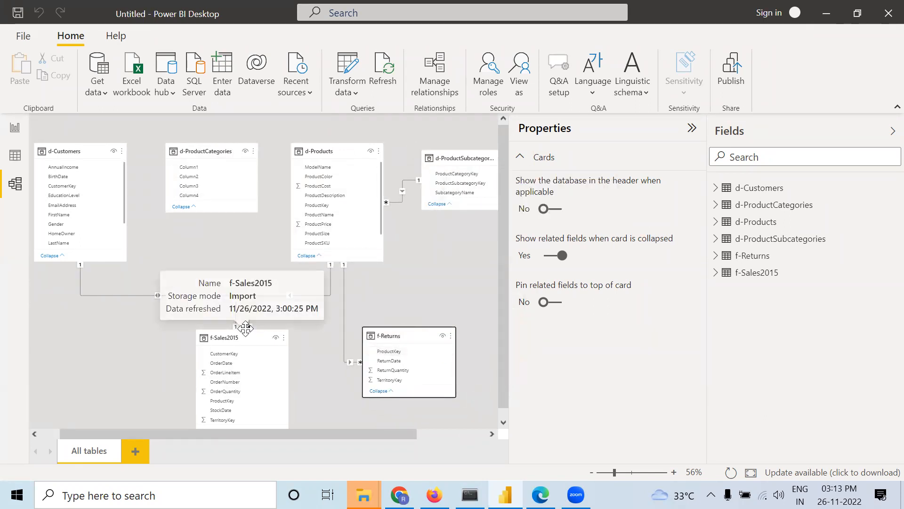
pyautogui.moveTo(244, 331); pyautogui.dragTo(242, 311)
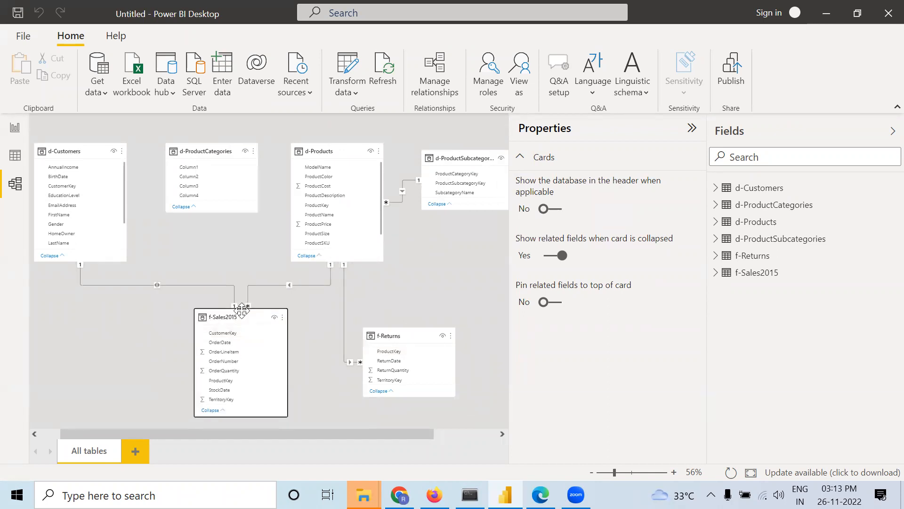
pyautogui.moveTo(63, 289); pyautogui.dragTo(65, 320)
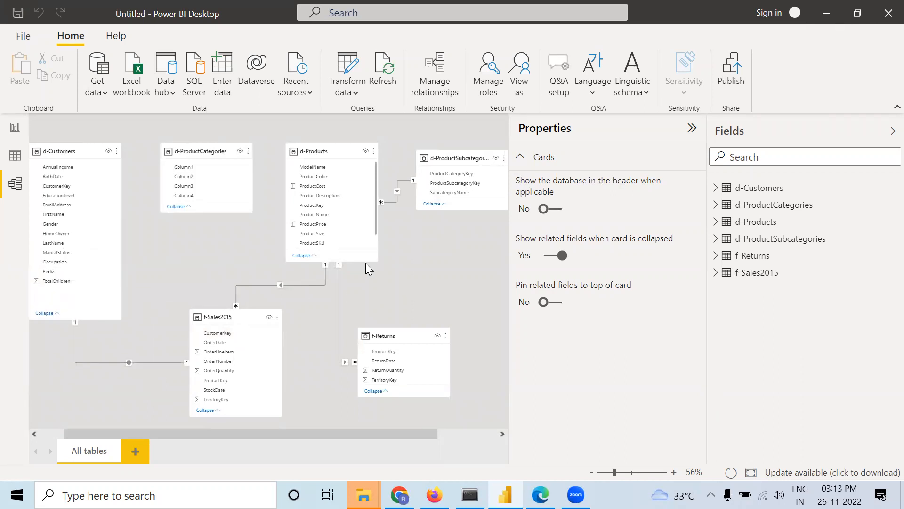
pyautogui.moveTo(365, 261); pyautogui.dragTo(365, 286)
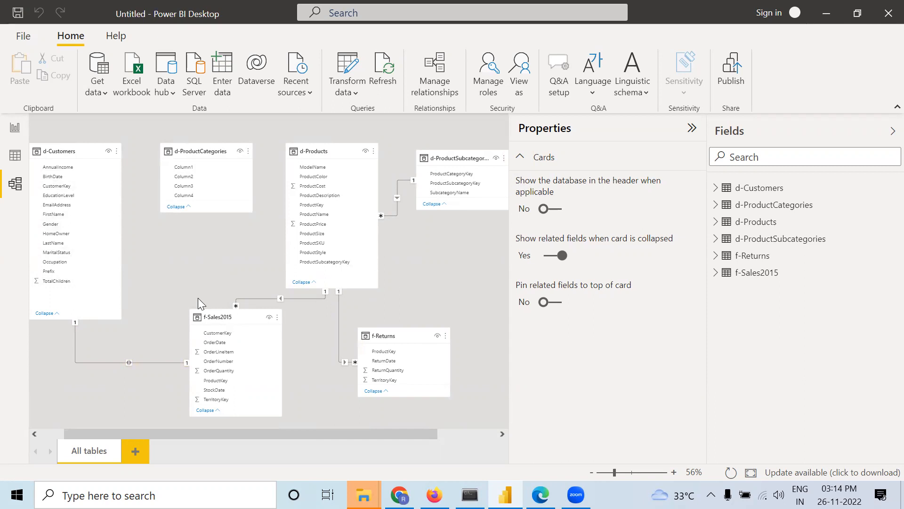
# Step: Delete the relationships that link f-Sales2015 to d-Customers and to d-Products
pyautogui.rightClick(158, 360)
pyautogui.click(167, 366)
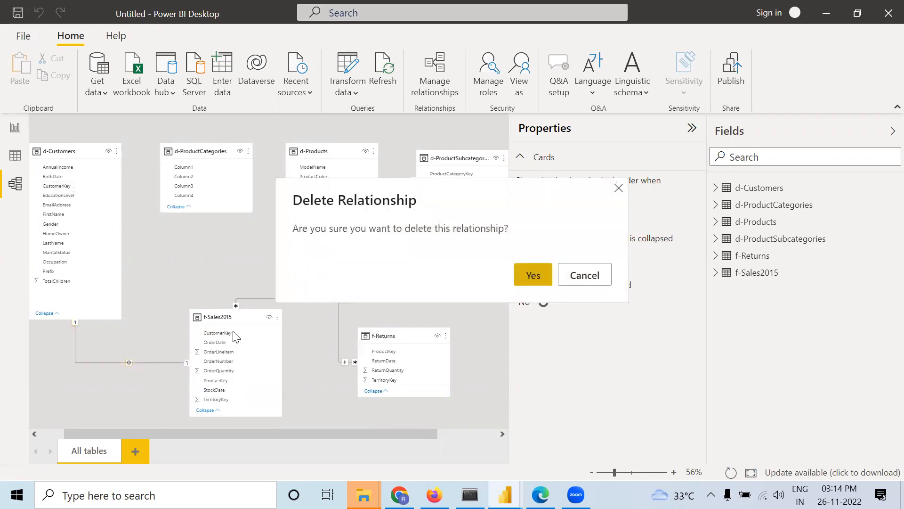
pyautogui.click(532, 276)
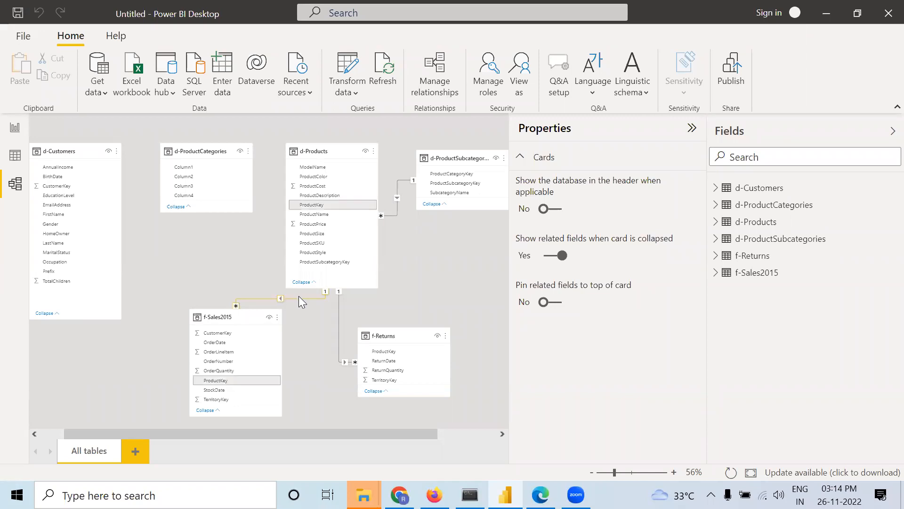
pyautogui.rightClick(299, 296)
pyautogui.click(308, 303)
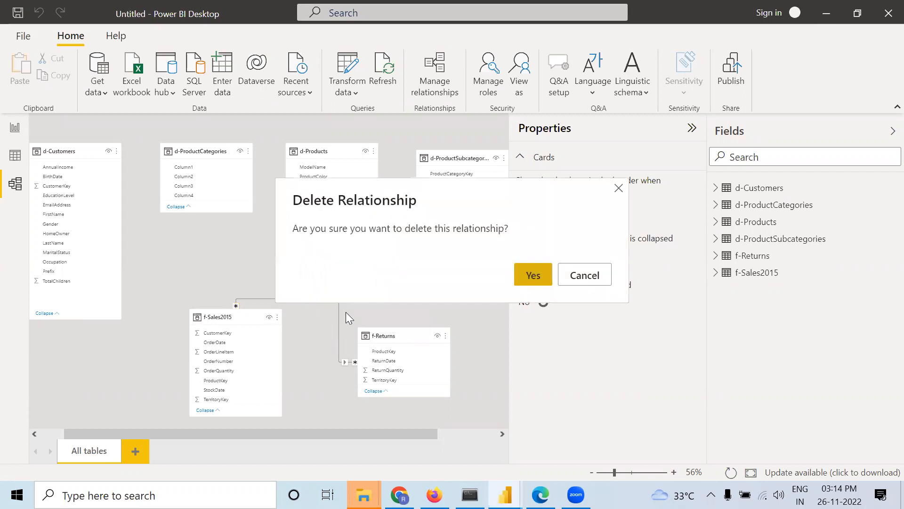
pyautogui.click(542, 282)
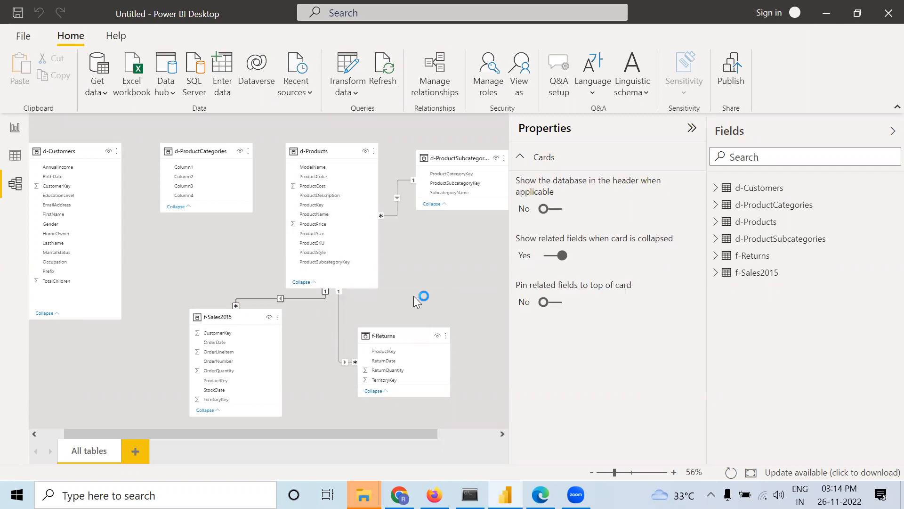
# Step: Delete the relationships that link d-Products to f-Returns and to d-ProductSubcategories
pyautogui.rightClick(331, 309)
pyautogui.click(337, 316)
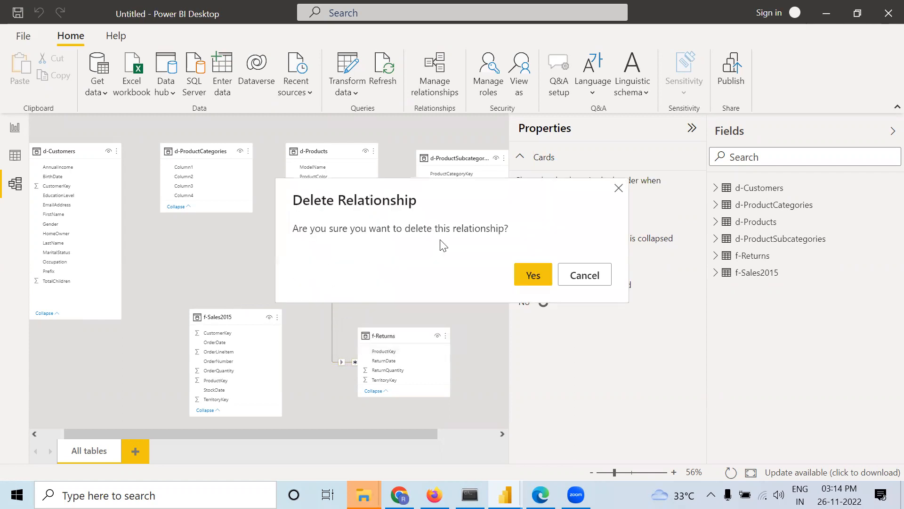
pyautogui.click(531, 271)
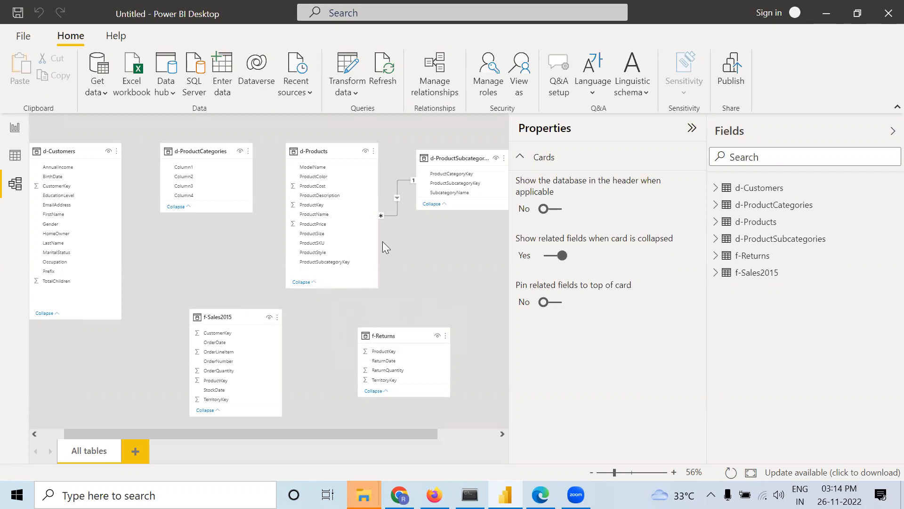
pyautogui.rightClick(395, 215)
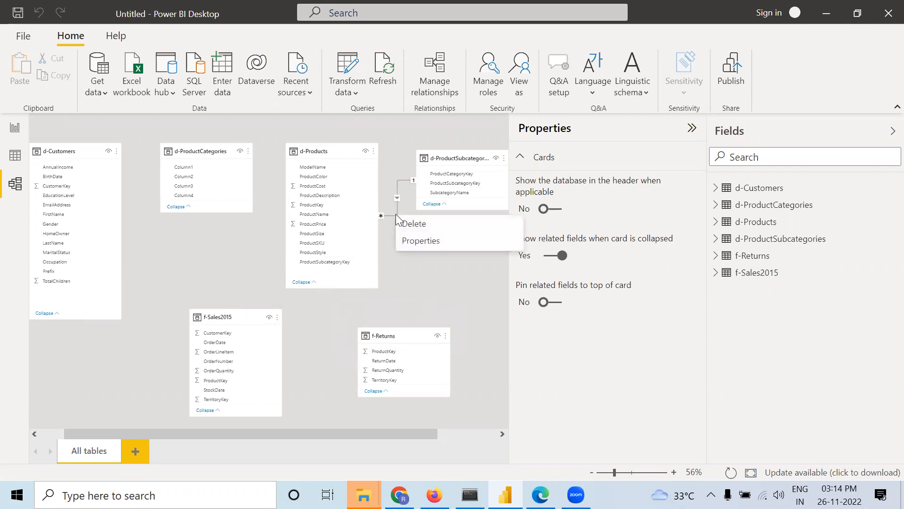
pyautogui.click(407, 225)
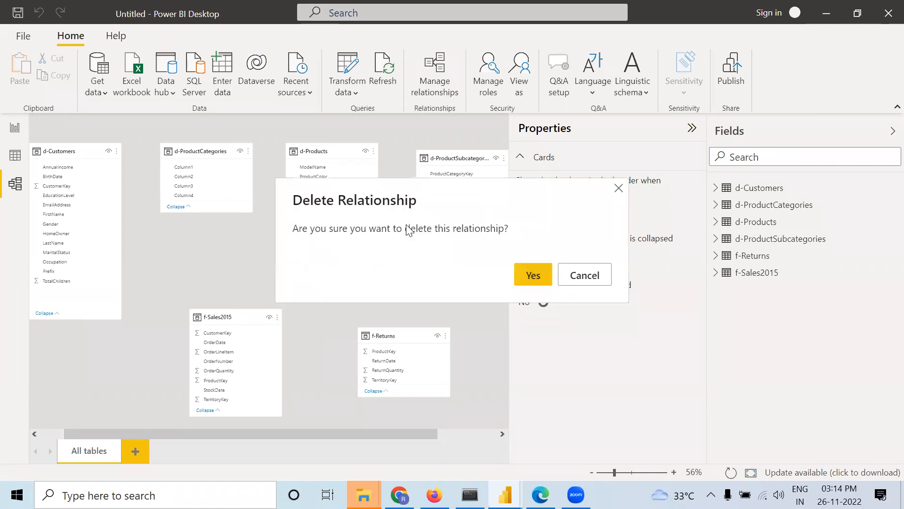
pyautogui.click(528, 273)
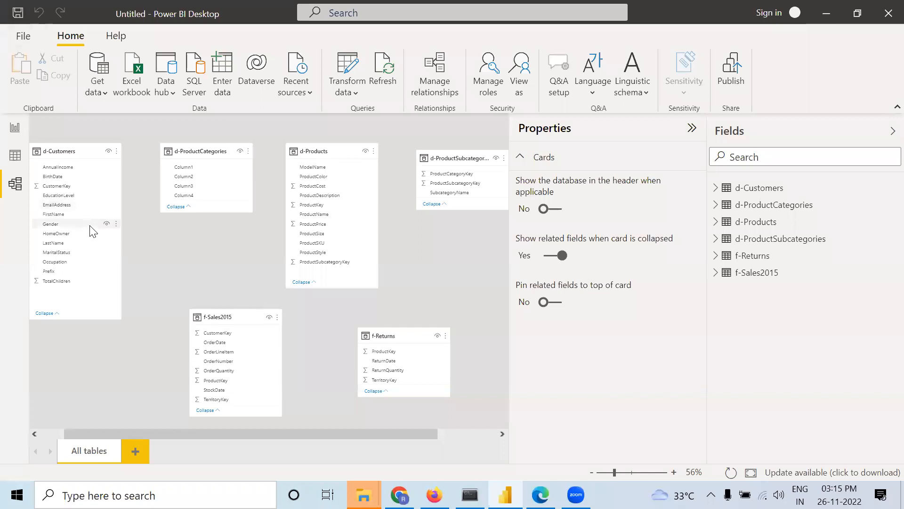
# Step: Relate d-Customers to f-Sales2015 through CustomerKey and d-Products to f-Sales2015 through ProductKey
pyautogui.click(56, 187)
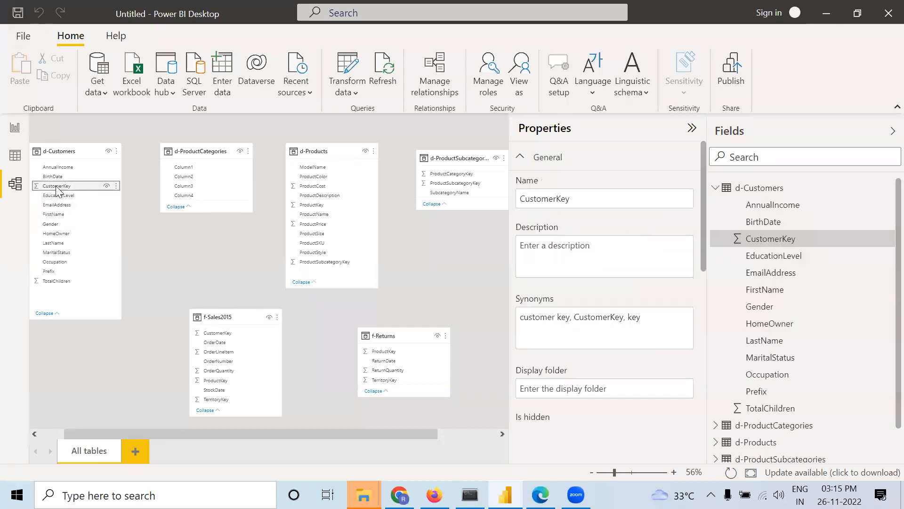
pyautogui.moveTo(58, 186); pyautogui.dragTo(222, 332)
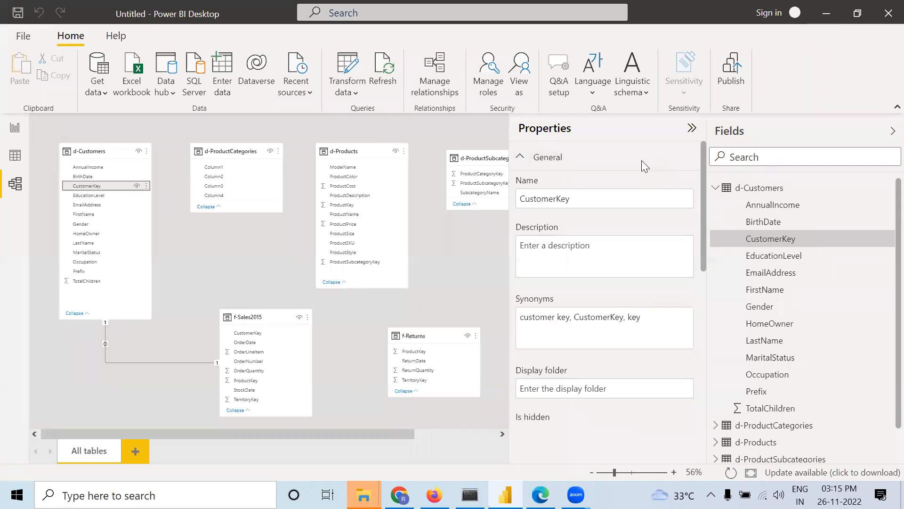
pyautogui.click(255, 265)
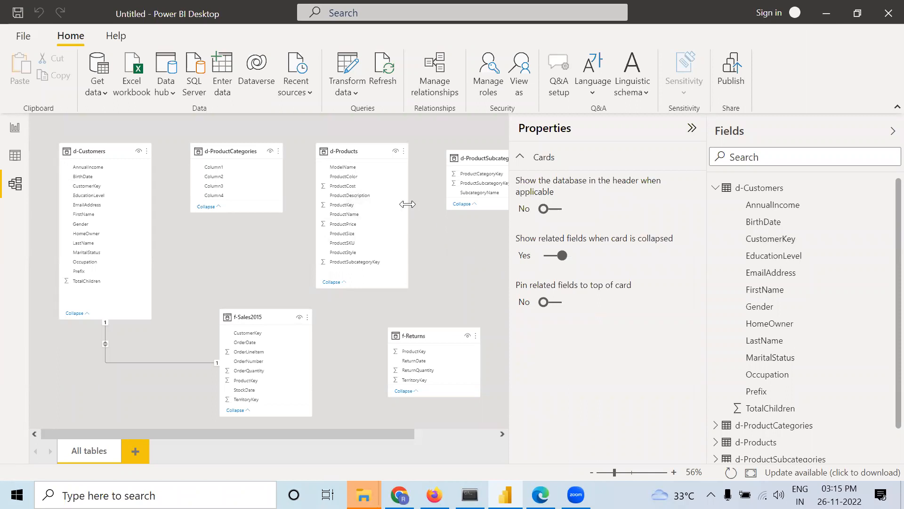
pyautogui.moveTo(343, 205); pyautogui.dragTo(275, 386)
pyautogui.moveTo(385, 432); pyautogui.dragTo(414, 435)
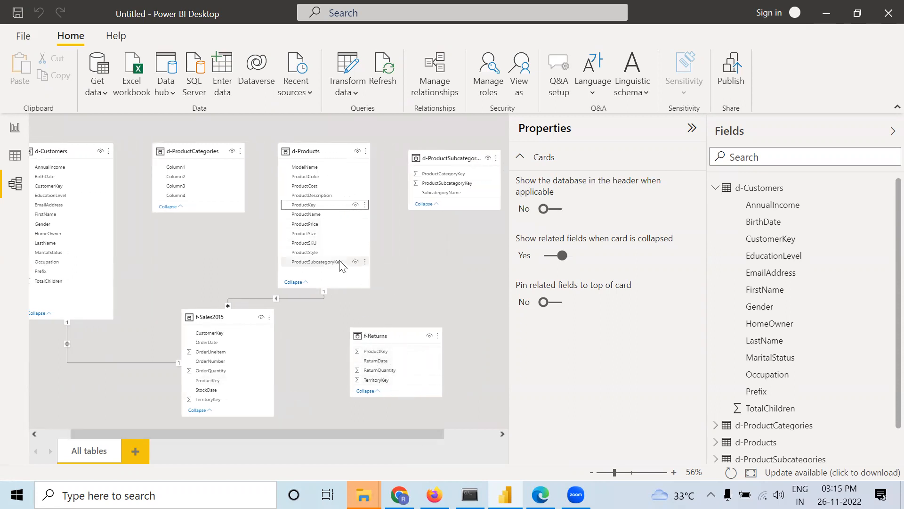
# Step: Relate d-Products to f-Returns through ProductKey
pyautogui.moveTo(342, 211); pyautogui.dragTo(410, 347)
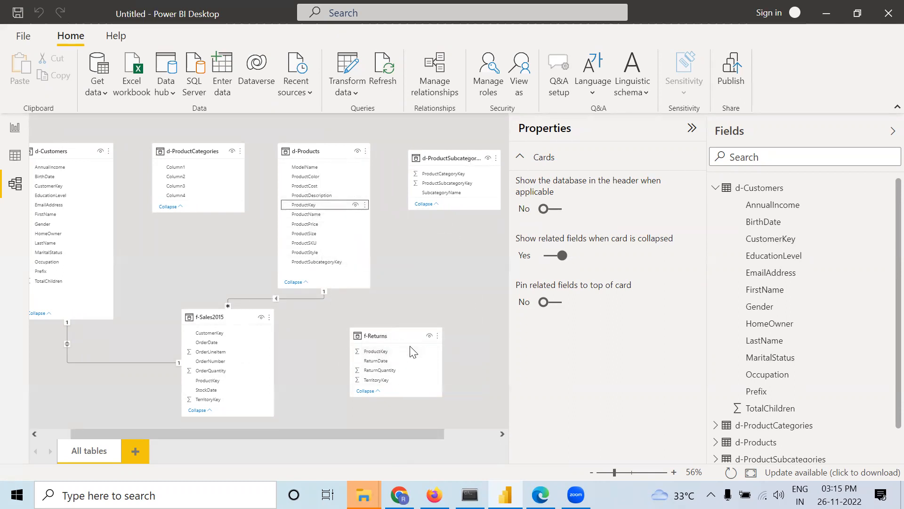
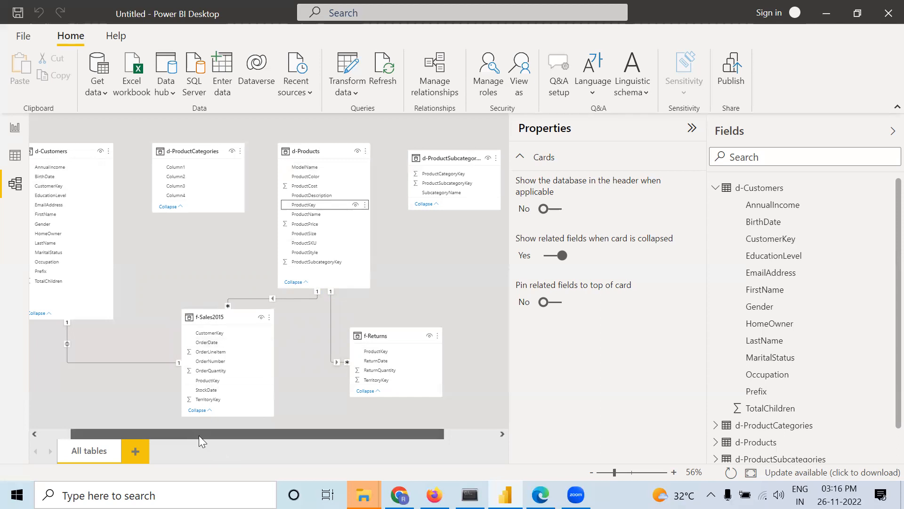
pyautogui.moveTo(199, 436); pyautogui.dragTo(179, 434)
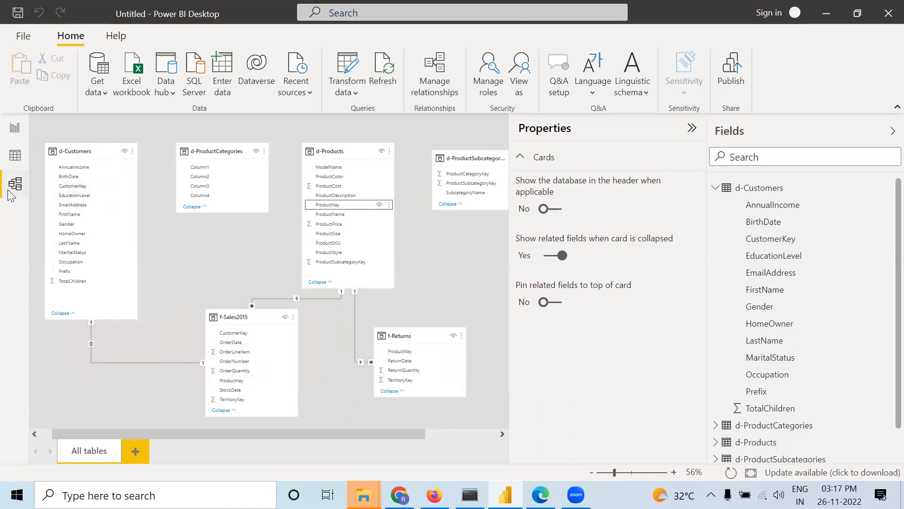
# Step: Compare the CustomerKey fields of d-Customers and f-Sales2015 in the model diagram and in the report's field list
pyautogui.click(17, 126)
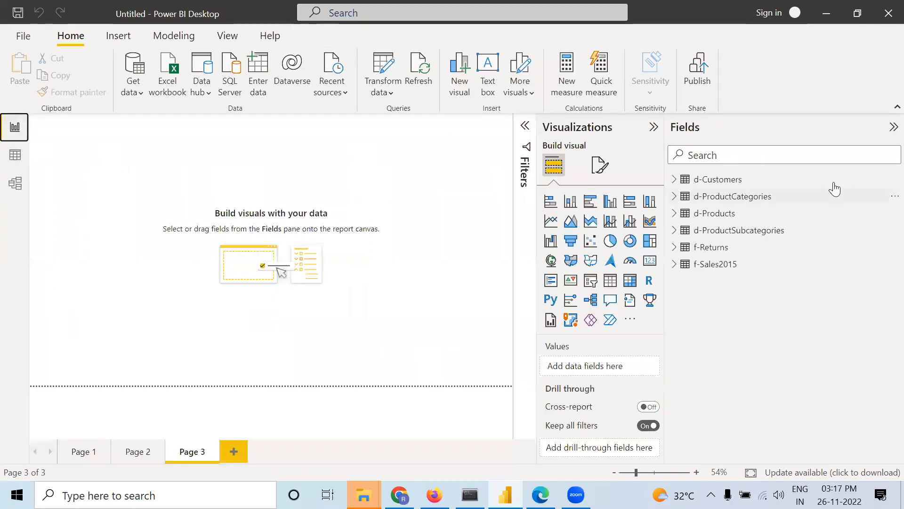
pyautogui.click(674, 179)
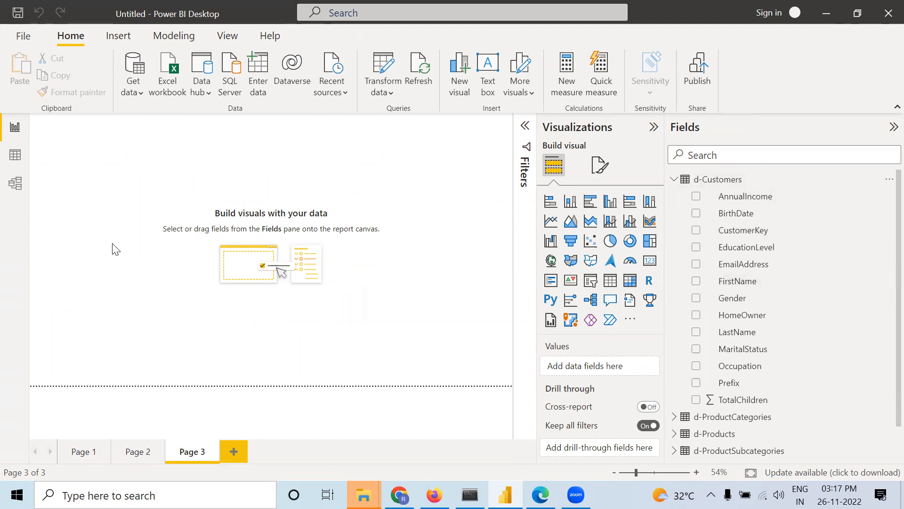
pyautogui.click(9, 183)
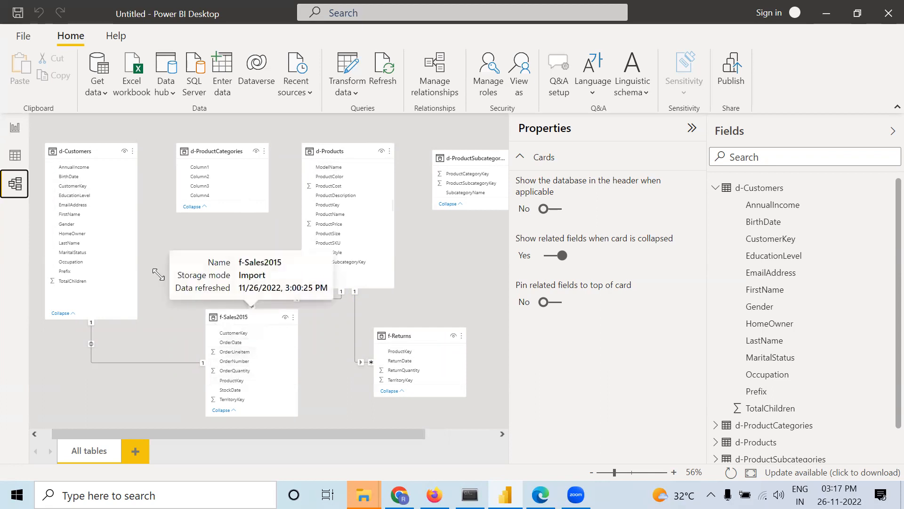
pyautogui.click(70, 186)
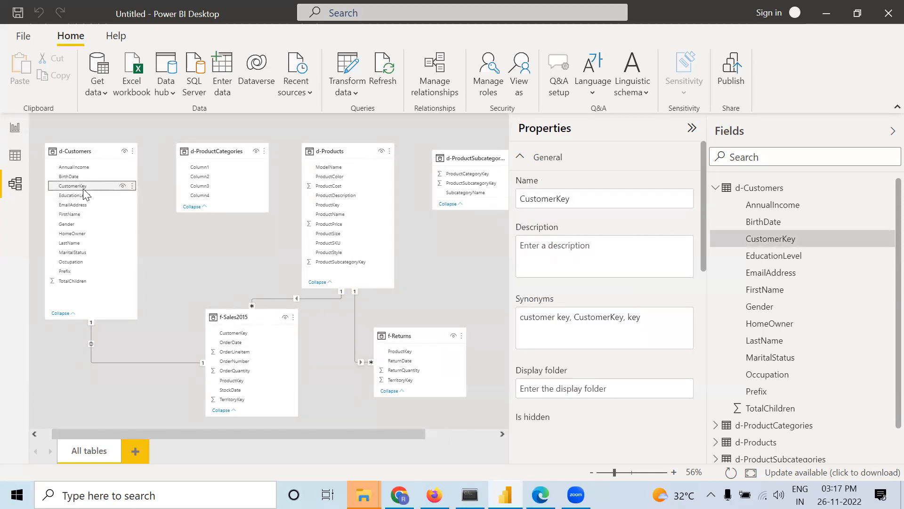
pyautogui.click(244, 333)
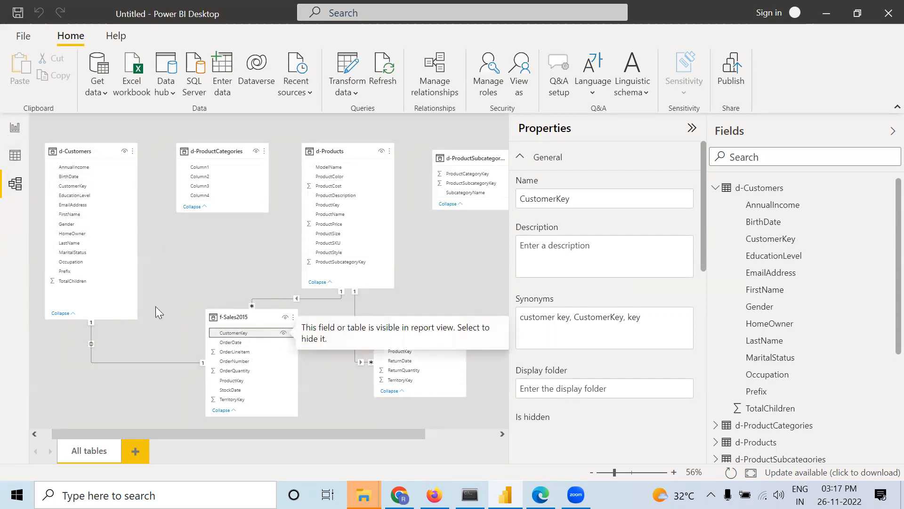
pyautogui.click(15, 128)
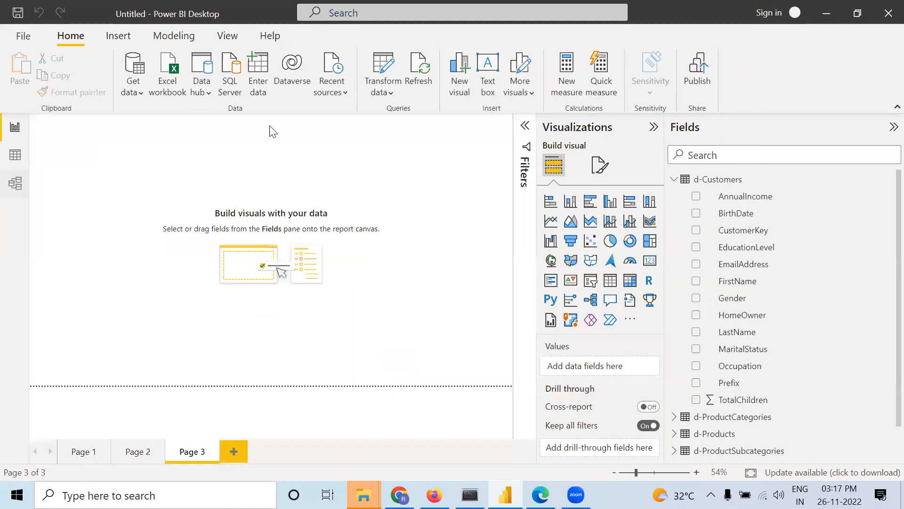
pyautogui.scroll(-2, 699, 298)
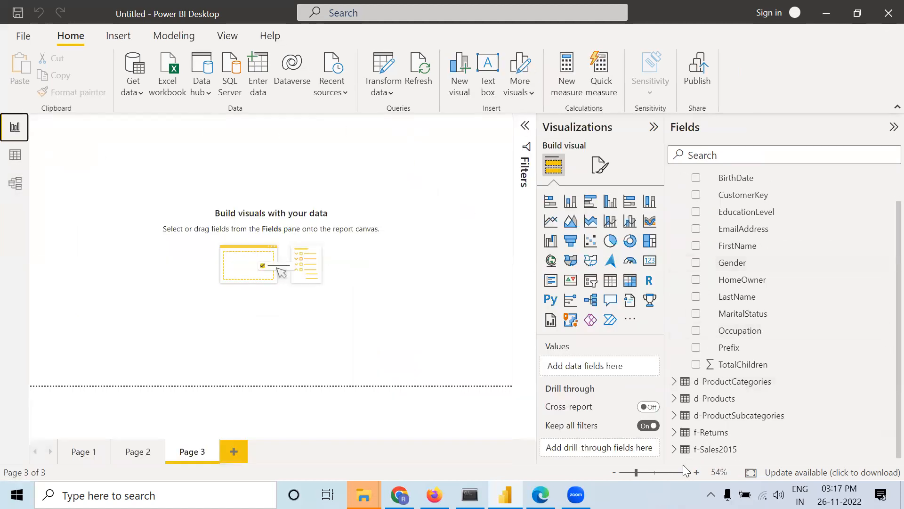
pyautogui.click(673, 449)
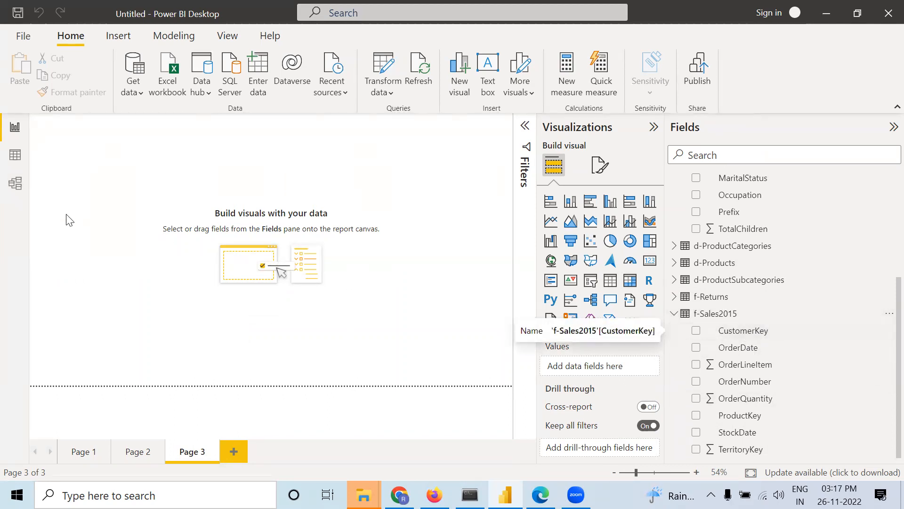
# Step: Hide CustomerKey and ProductKey of f-Sales2015 and ProductKey of f-Returns from report view, and check the report's field list
pyautogui.click(15, 188)
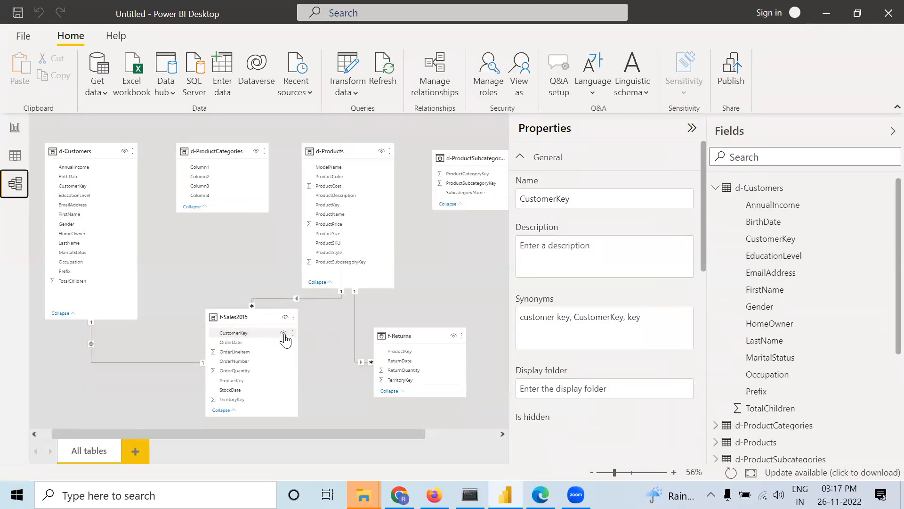
pyautogui.click(284, 333)
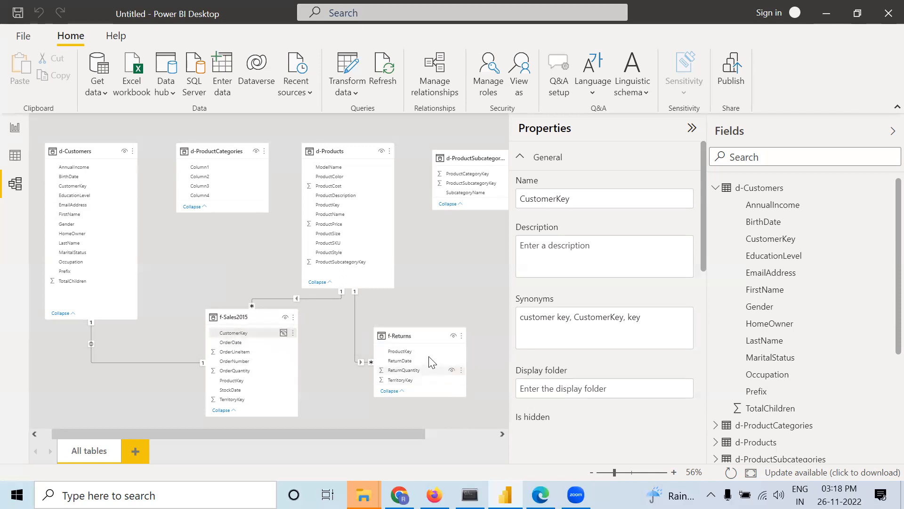
pyautogui.click(451, 355)
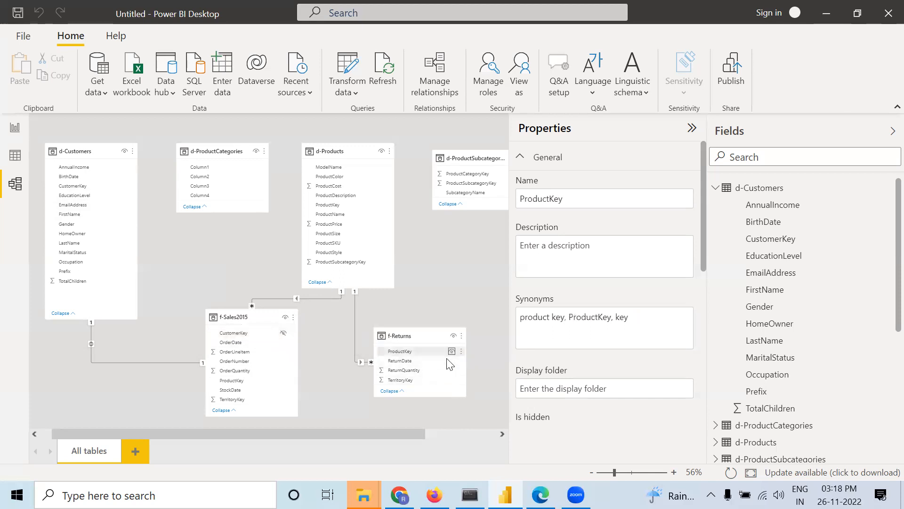
pyautogui.click(451, 351)
pyautogui.click(283, 380)
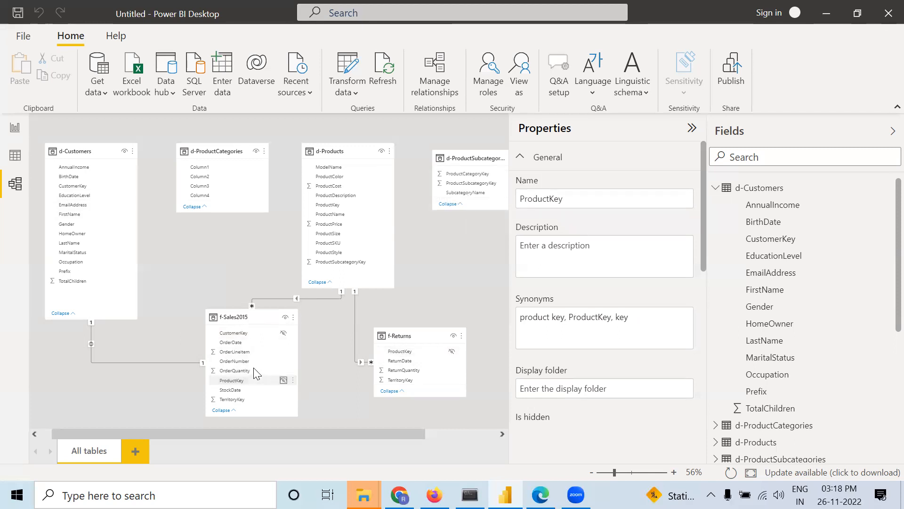
pyautogui.click(283, 333)
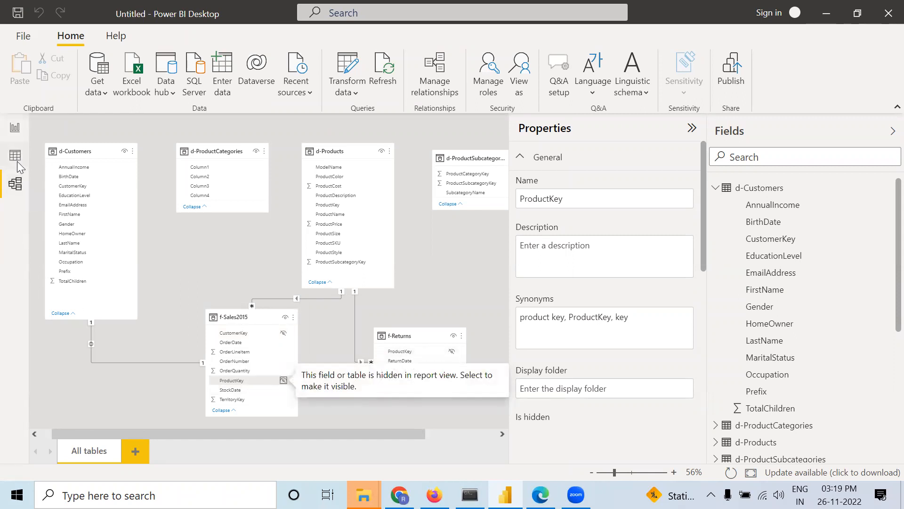
pyautogui.click(15, 128)
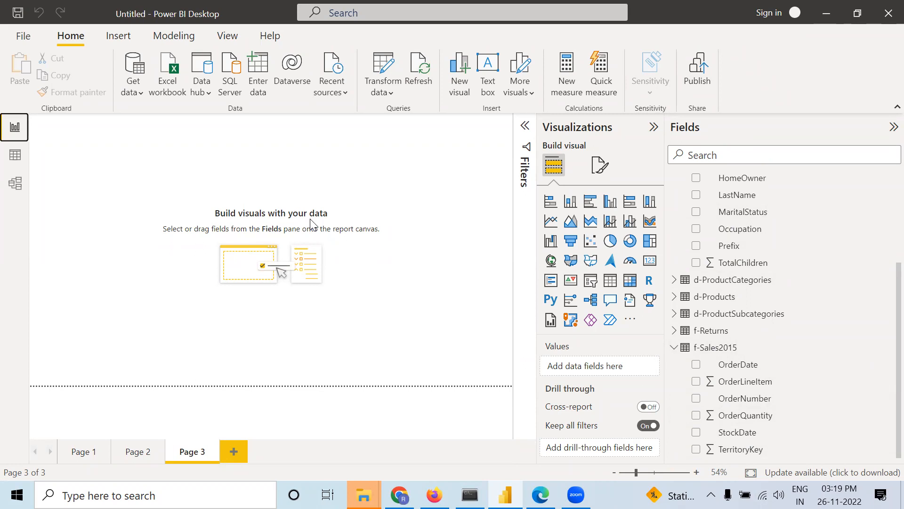
# Step: Open the queries for transformation in Power Query Editor and transpose the d-ProductCategories table
pyautogui.click(15, 183)
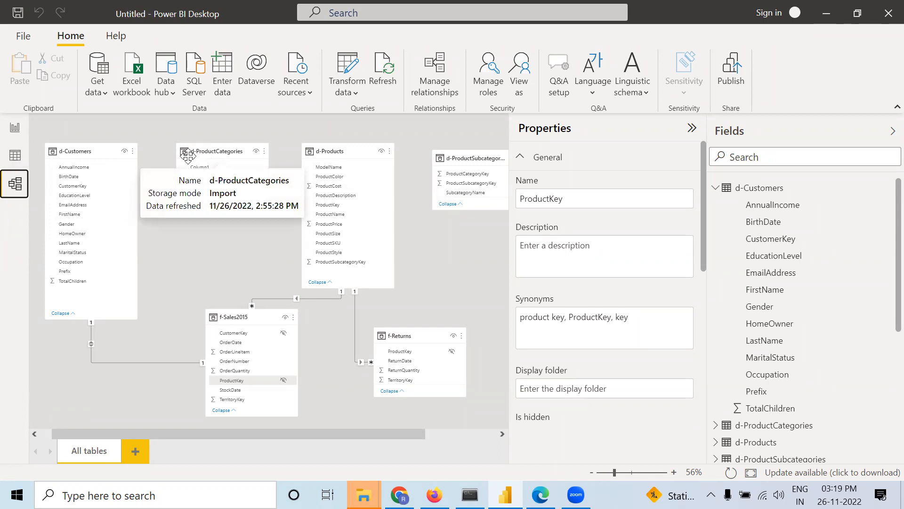
pyautogui.click(15, 155)
pyautogui.click(15, 127)
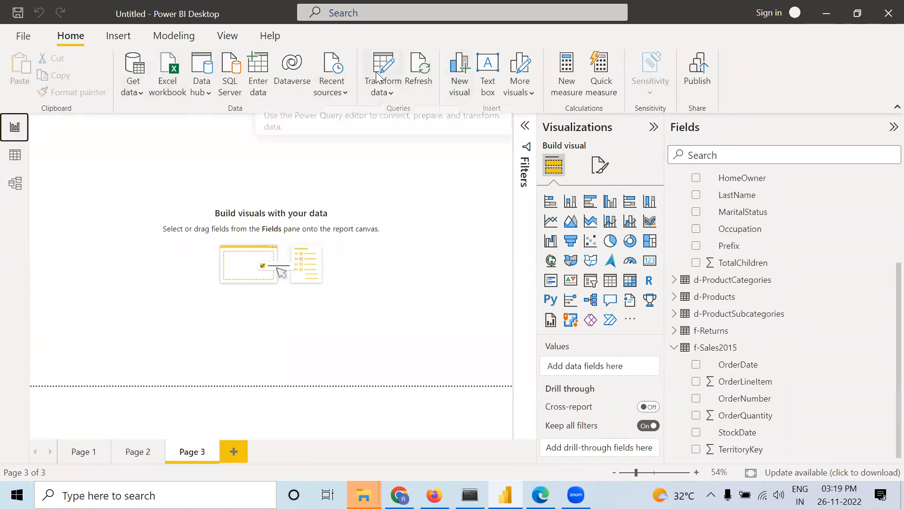
pyautogui.click(378, 74)
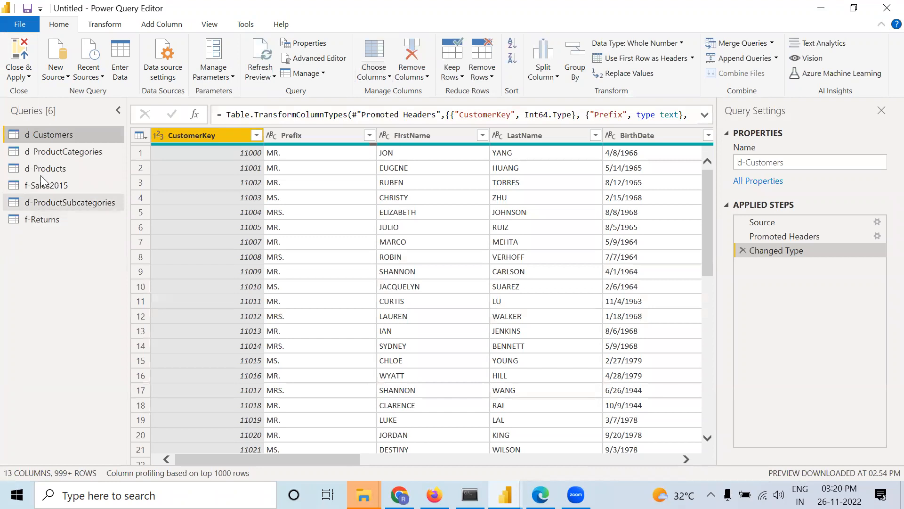
pyautogui.click(44, 152)
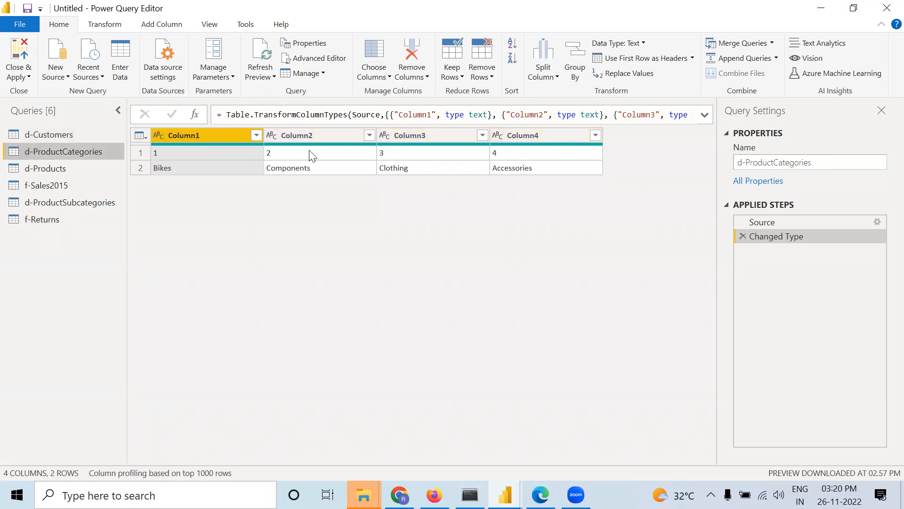
pyautogui.click(105, 27)
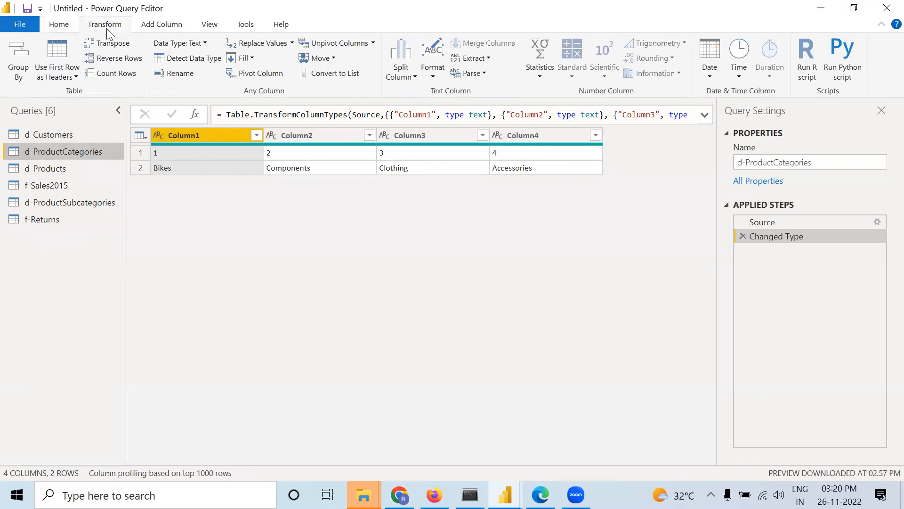
pyautogui.click(106, 47)
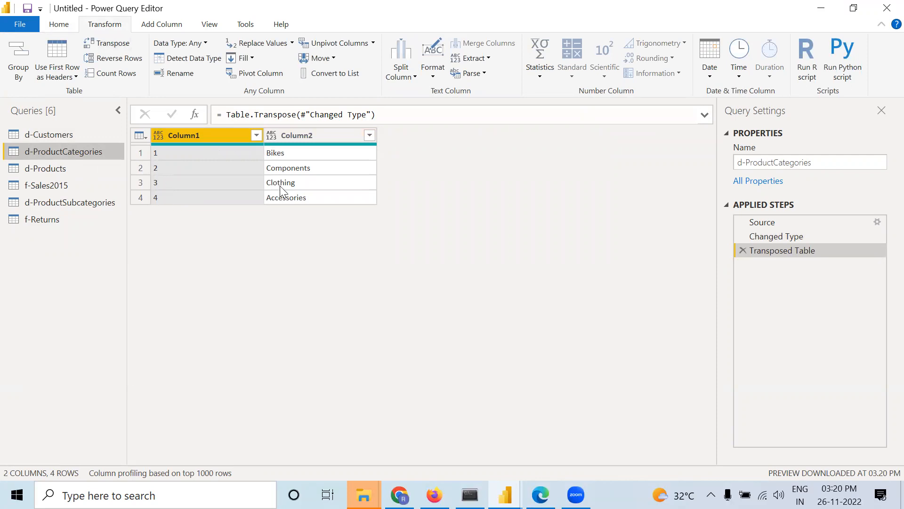
# Step: Rename the two d-ProductCategories columns as category_key and category
pyautogui.rightClick(203, 133)
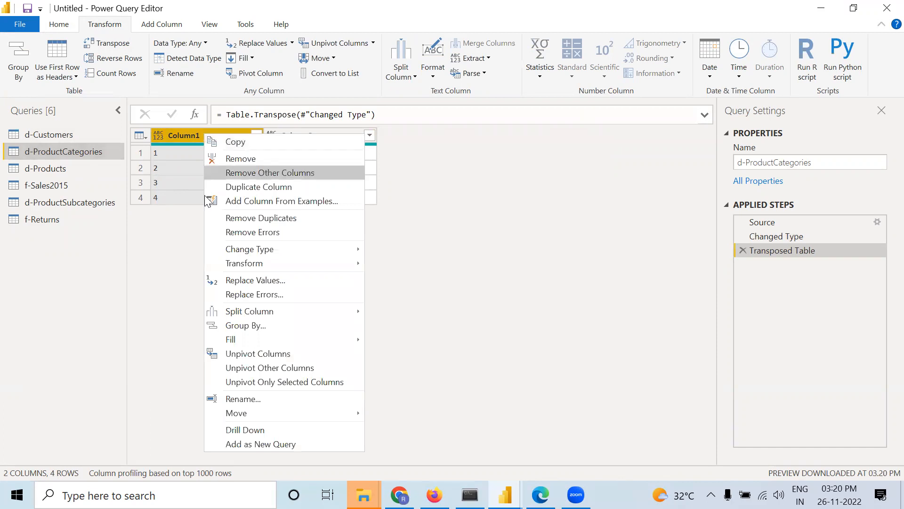
pyautogui.click(238, 403)
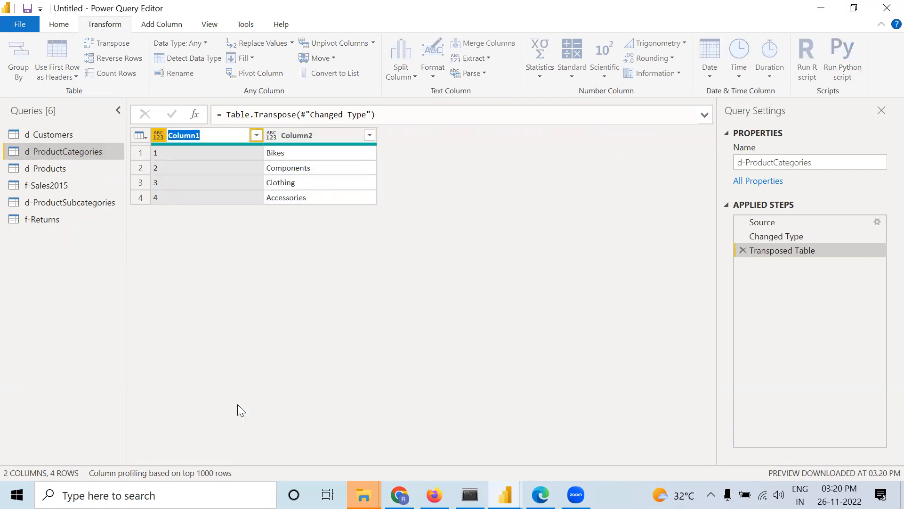
pyautogui.write('ca')
pyautogui.write('tegory_key')
pyautogui.press('Return')
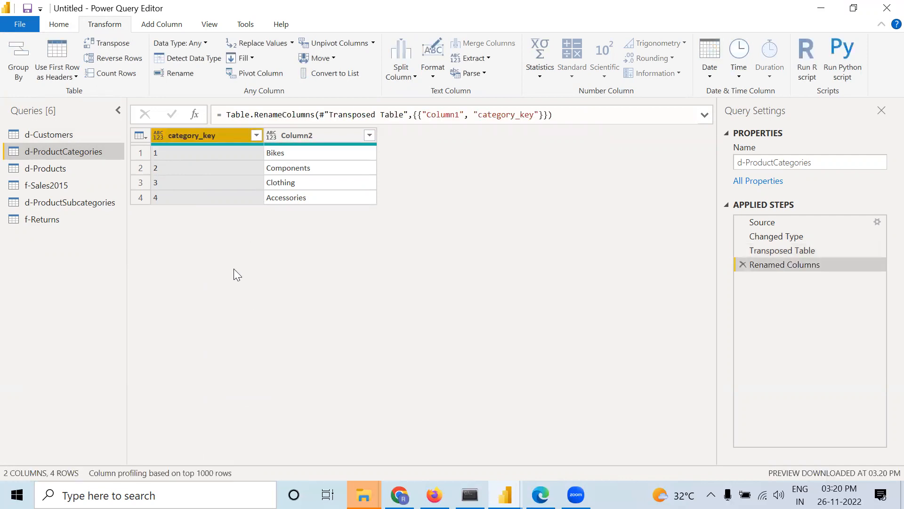
pyautogui.click(303, 136)
pyautogui.rightClick(302, 138)
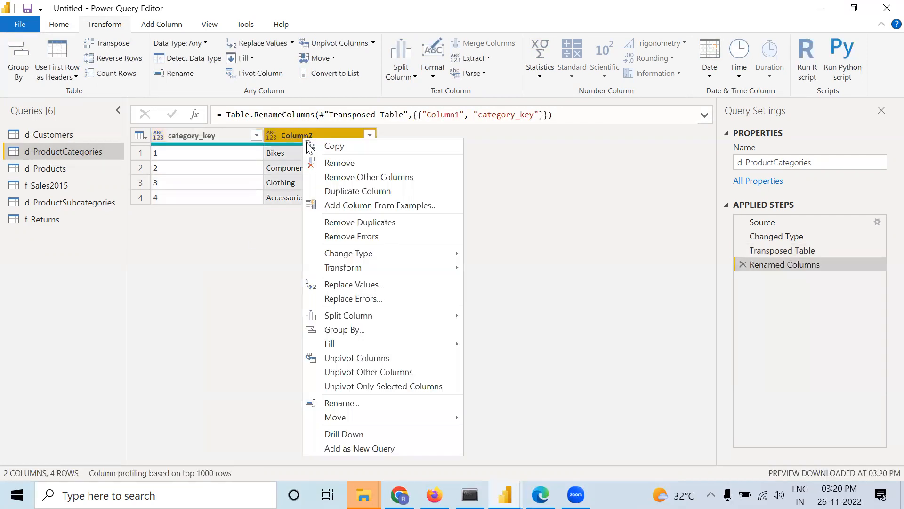
pyautogui.click(343, 404)
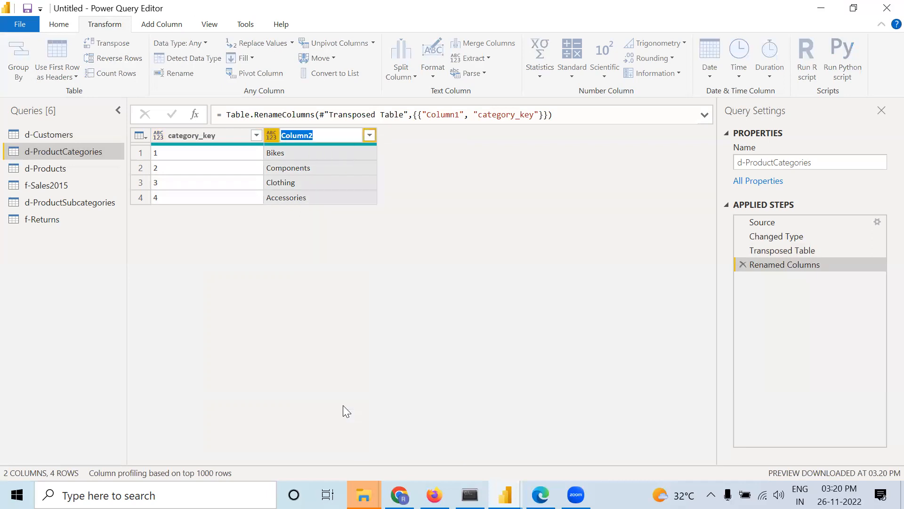
pyautogui.write('category')
pyautogui.press('Return')
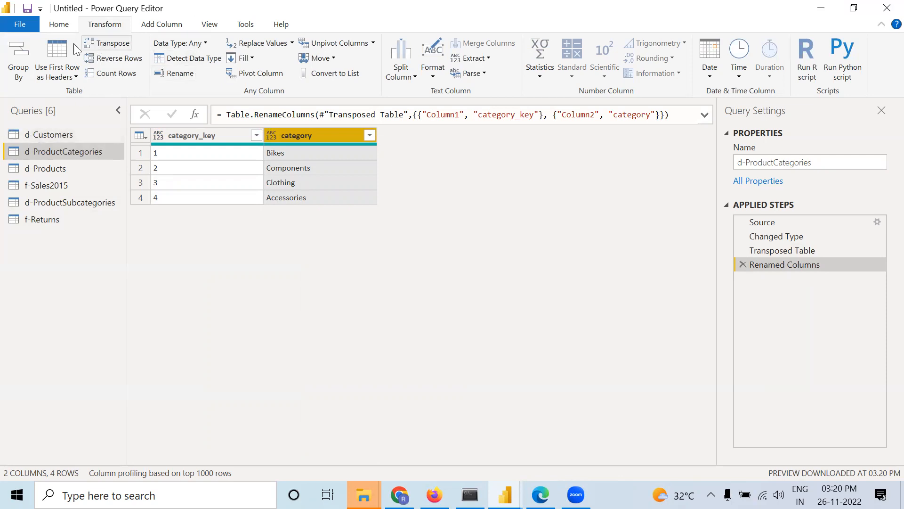
# Step: Apply the query changes and relate category_key in d-ProductCategories to ProductCategoryKey in d-ProductSubcategories
pyautogui.click(22, 25)
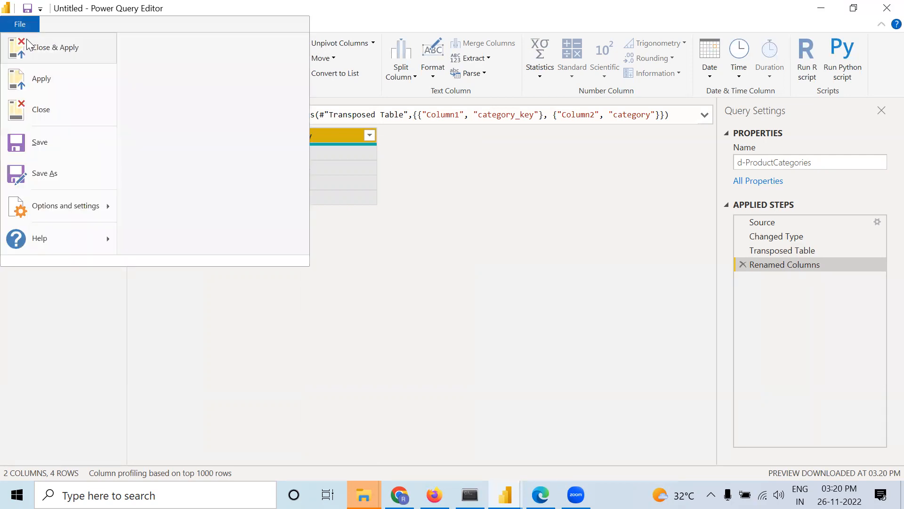
pyautogui.press('Escape')
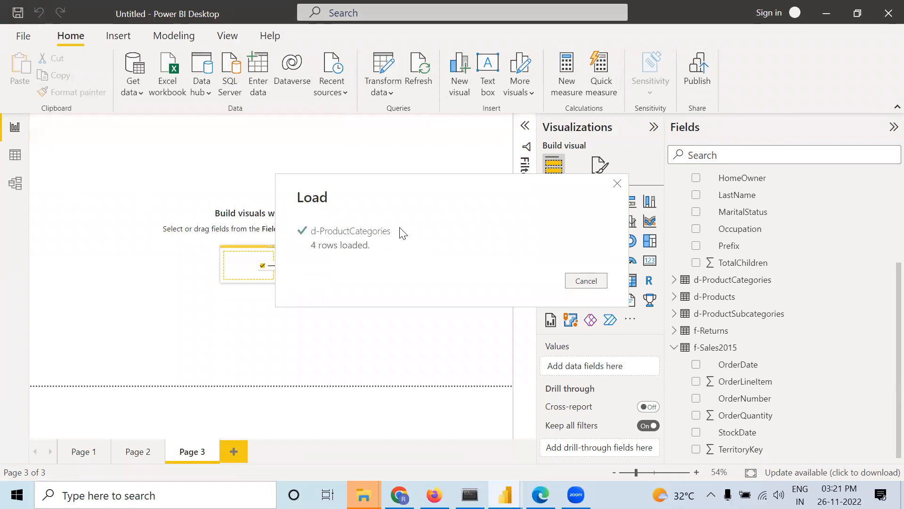
pyautogui.click(15, 184)
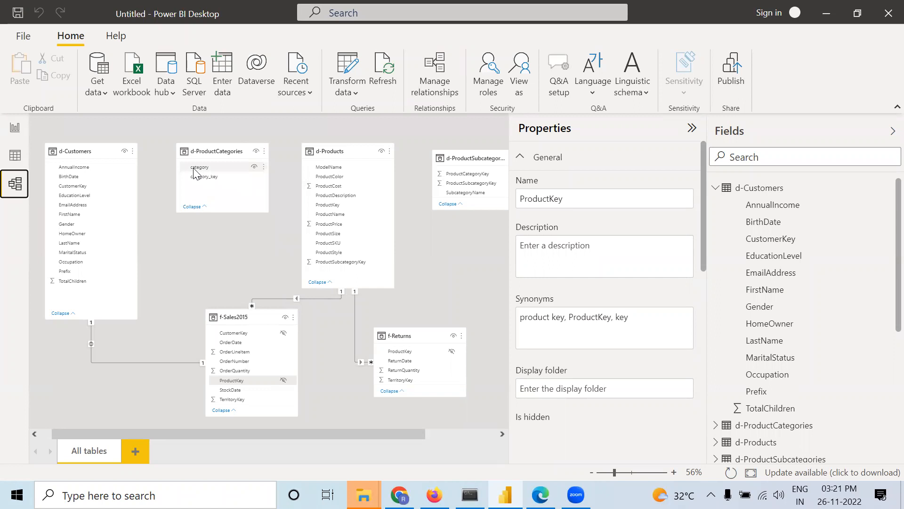
pyautogui.moveTo(203, 180); pyautogui.dragTo(461, 175)
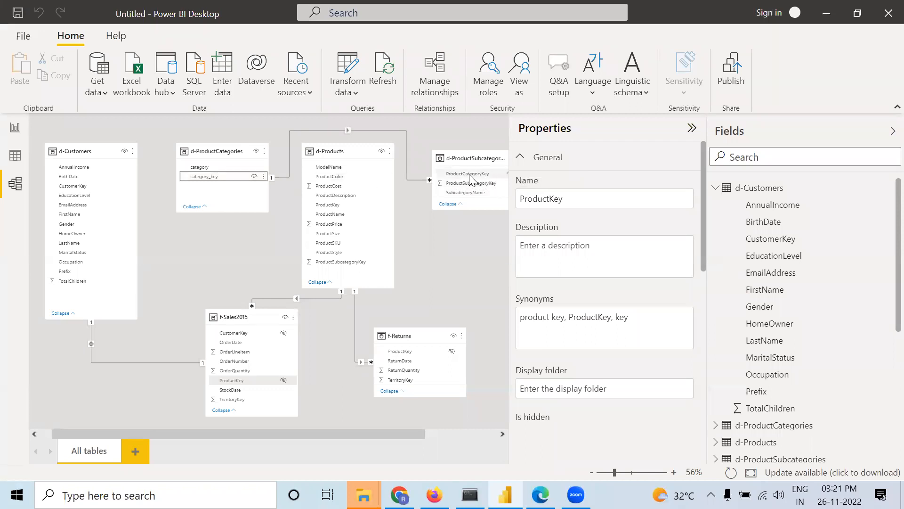
# Step: Switch to the report and collapse the d-Customers and f-Sales2015 tables in the field list
pyautogui.click(15, 128)
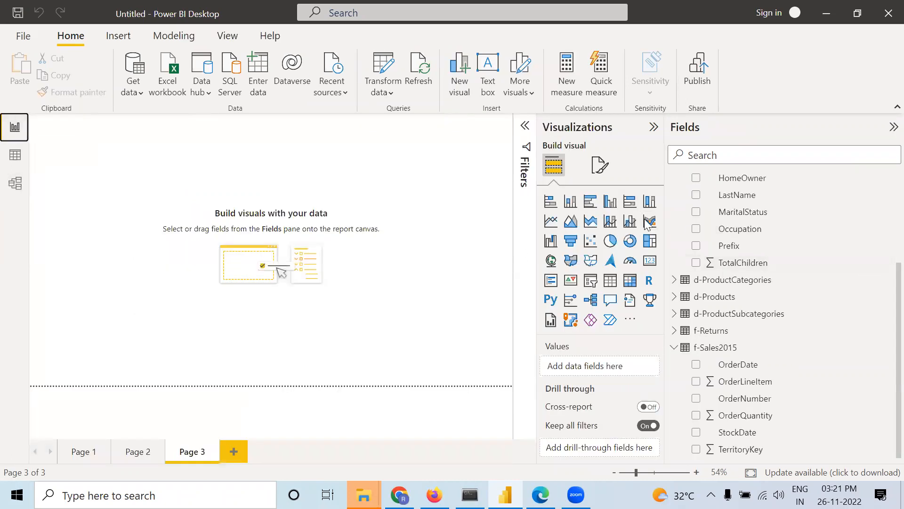
pyautogui.scroll(3, 695, 232)
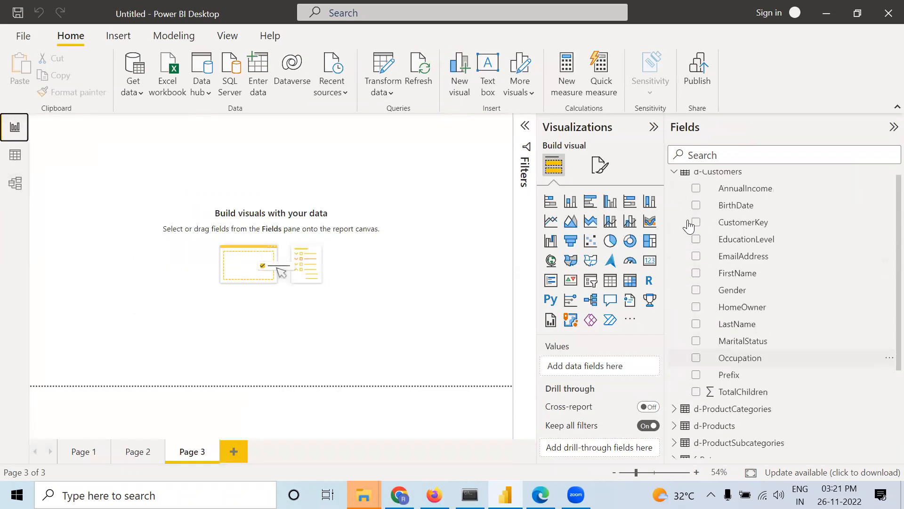
pyautogui.click(675, 180)
pyautogui.click(674, 265)
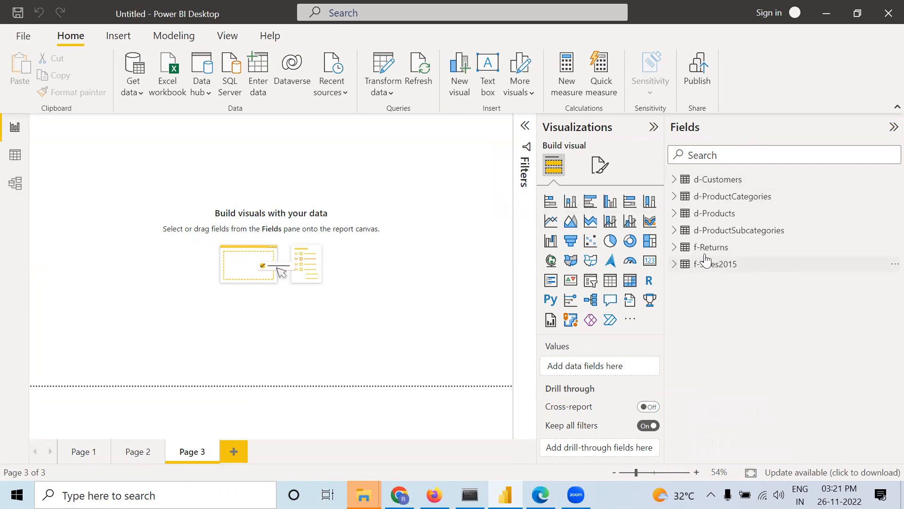
pyautogui.click(676, 231)
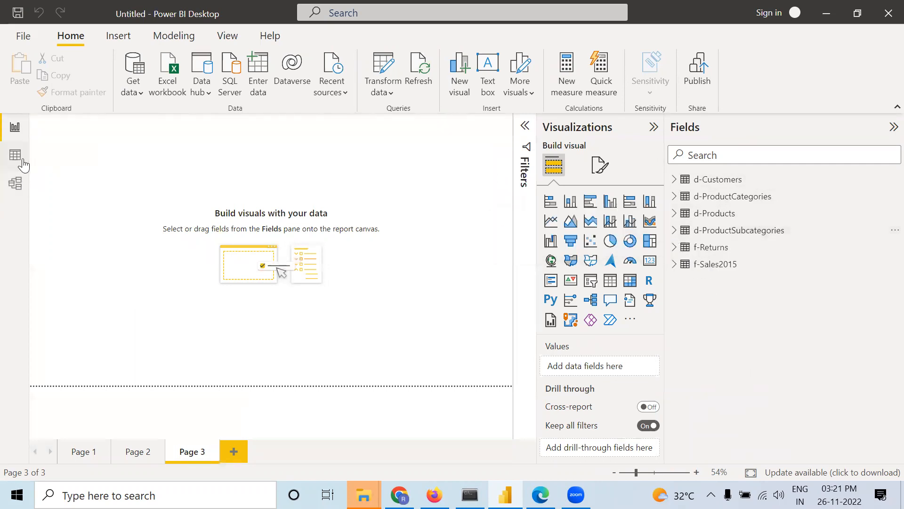
# Step: Examine the distinct ProductCategoryKey values in the d-ProductSubcategories data and compare them with the rows of d-ProductCategories
pyautogui.click(15, 156)
pyautogui.click(648, 231)
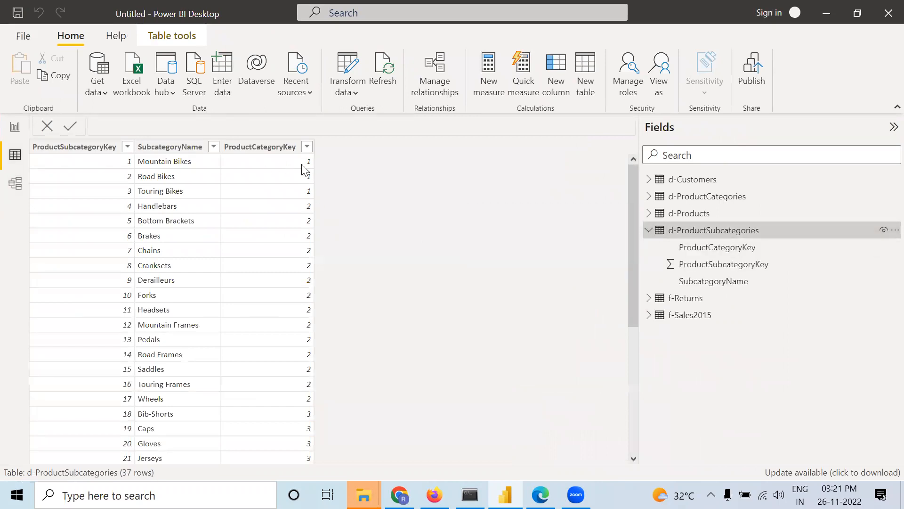
pyautogui.scroll(-2, 301, 414)
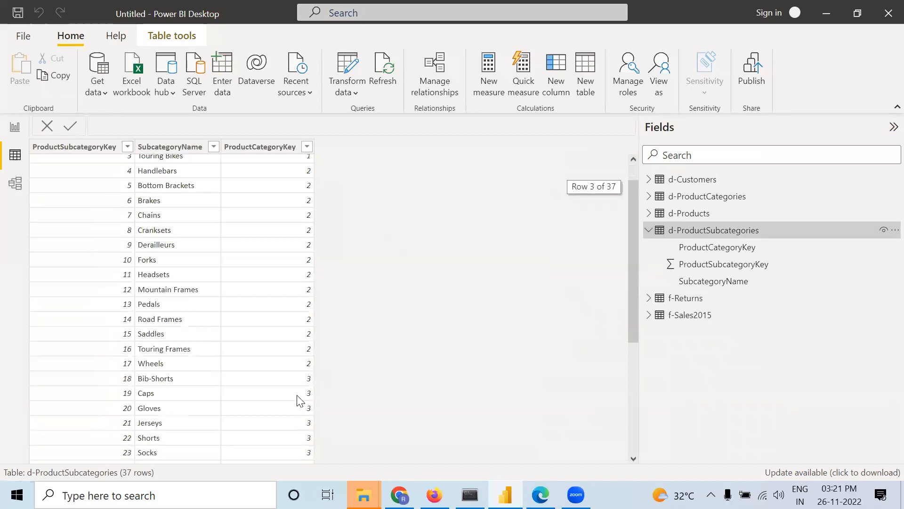
pyautogui.click(307, 147)
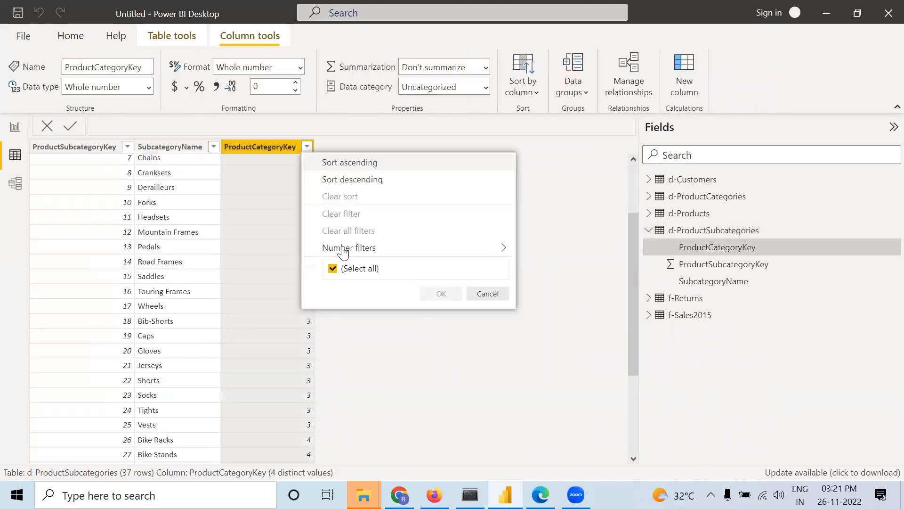
pyautogui.click(333, 268)
pyautogui.click(333, 268)
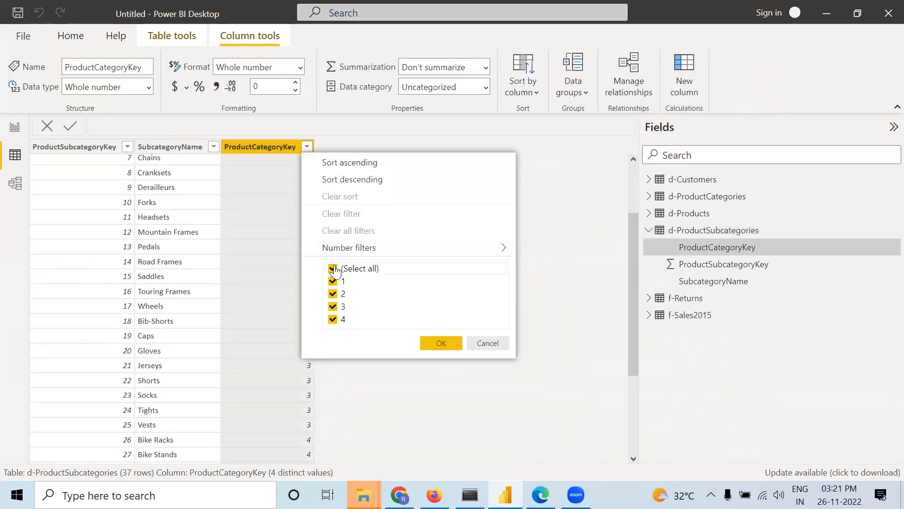
pyautogui.click(648, 196)
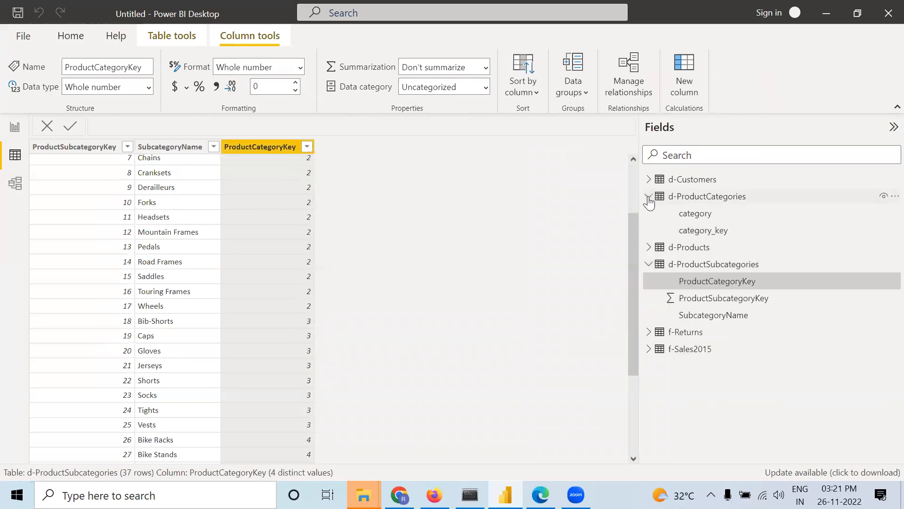
pyautogui.click(714, 196)
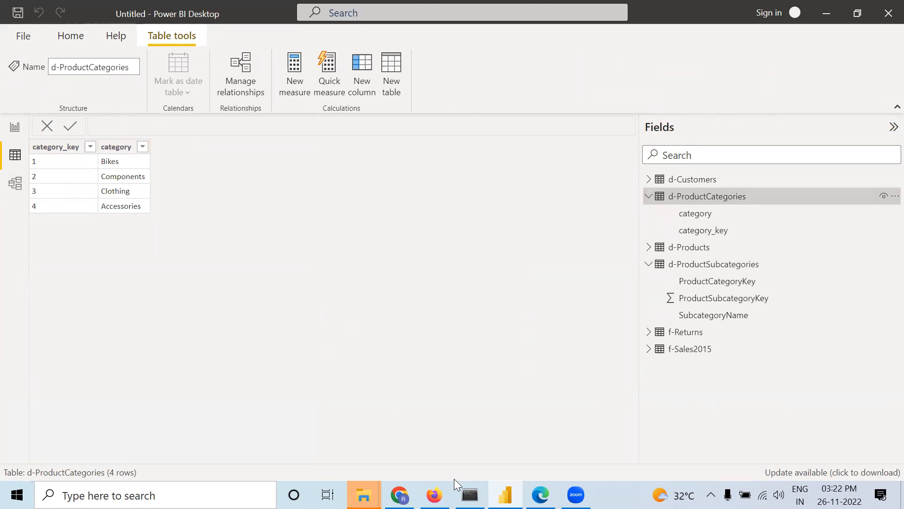
pyautogui.moveTo(434, 495)
pyautogui.click(24, 37)
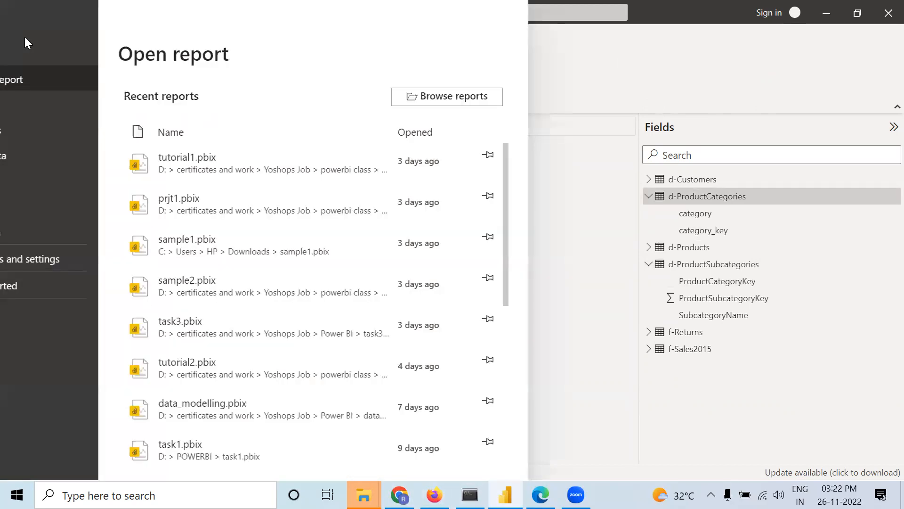
pyautogui.click(18, 21)
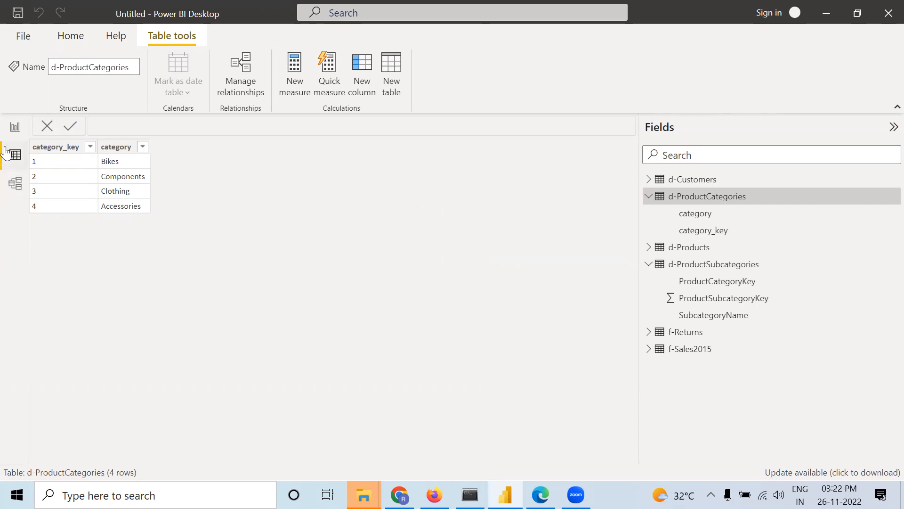
# Step: Build a report table on Page 3 from FirstName of d-Customers and OrderQuantity of f-Sales2015, and look through its rows
pyautogui.click(15, 127)
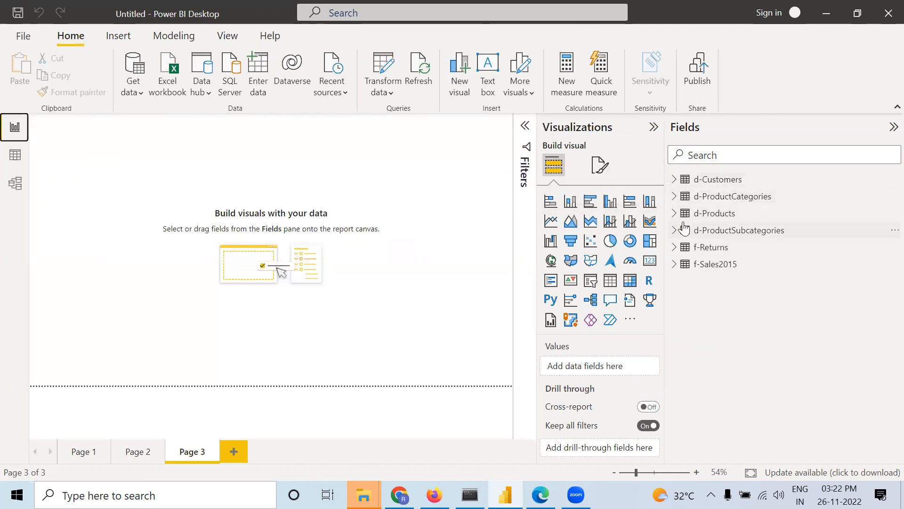
pyautogui.click(674, 264)
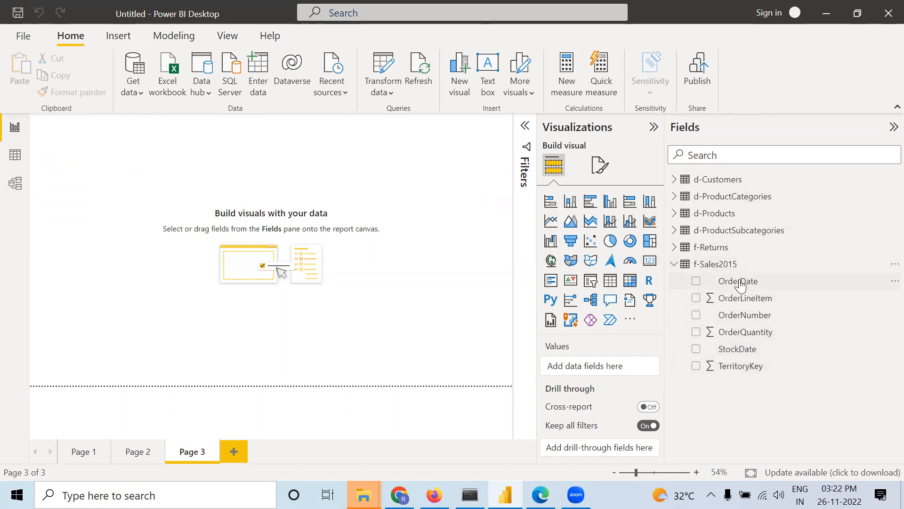
pyautogui.click(675, 180)
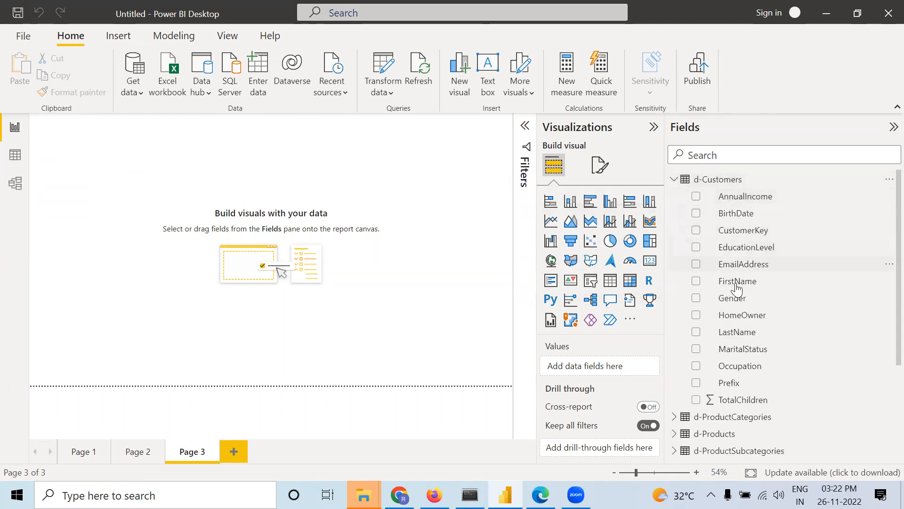
pyautogui.moveTo(737, 282); pyautogui.dragTo(589, 371)
pyautogui.scroll(-3, 706, 330)
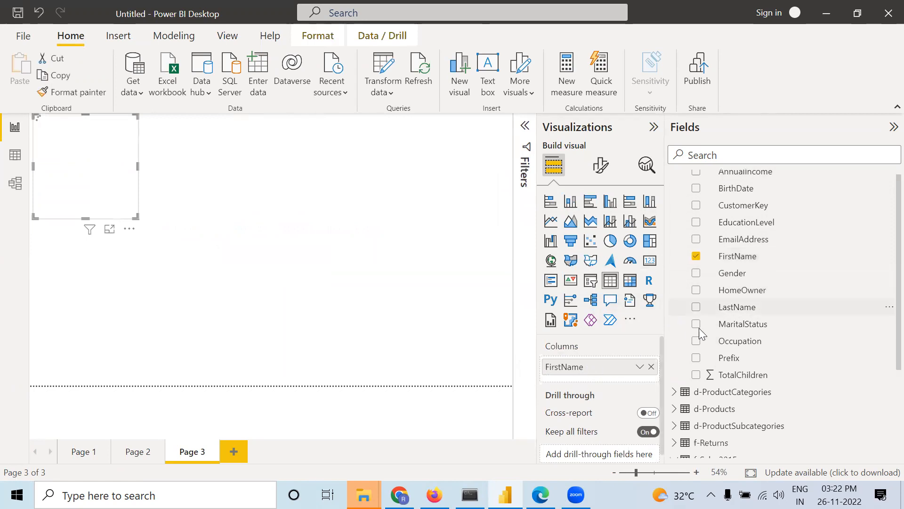
pyautogui.scroll(-2, 715, 340)
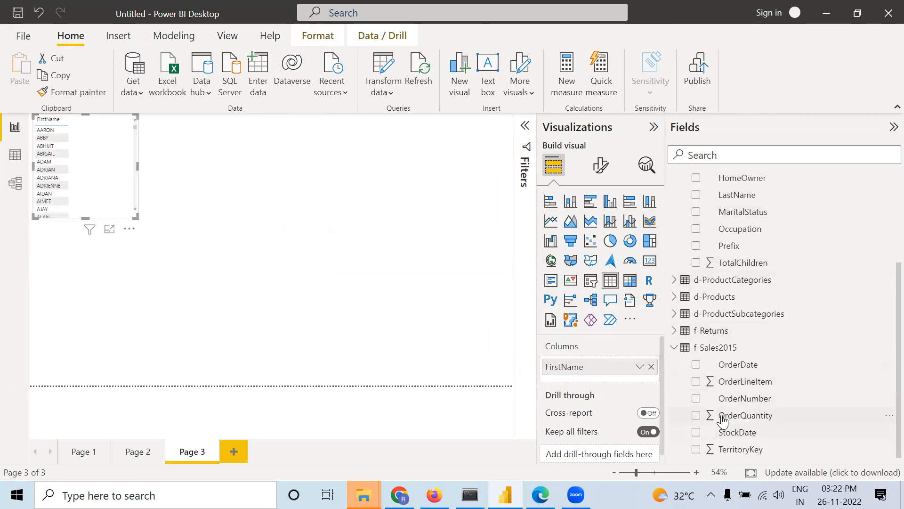
pyautogui.moveTo(733, 420); pyautogui.dragTo(606, 383)
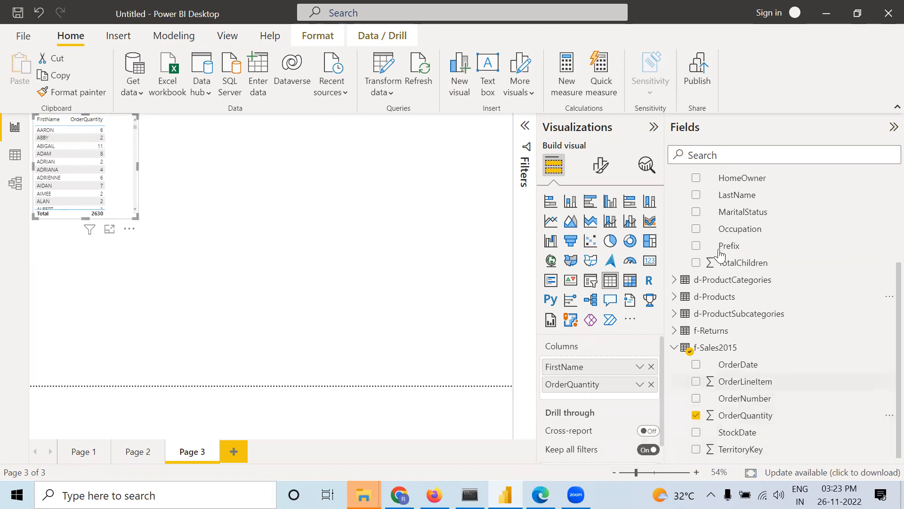
pyautogui.scroll(3, 722, 301)
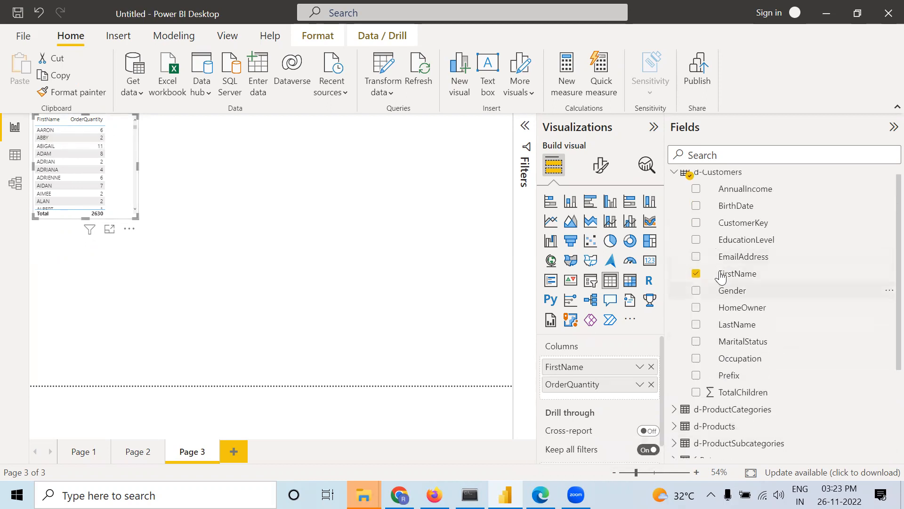
pyautogui.scroll(-3, 728, 302)
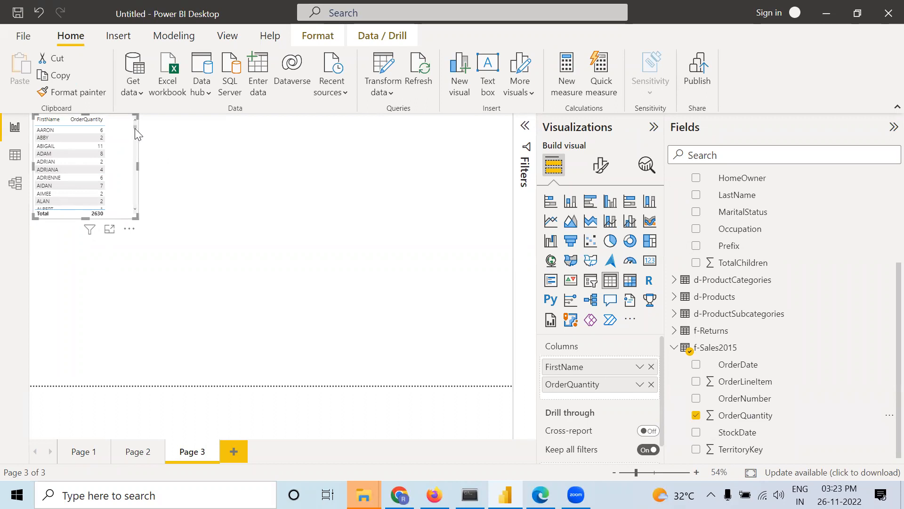
pyautogui.moveTo(135, 128); pyautogui.dragTo(91, 185)
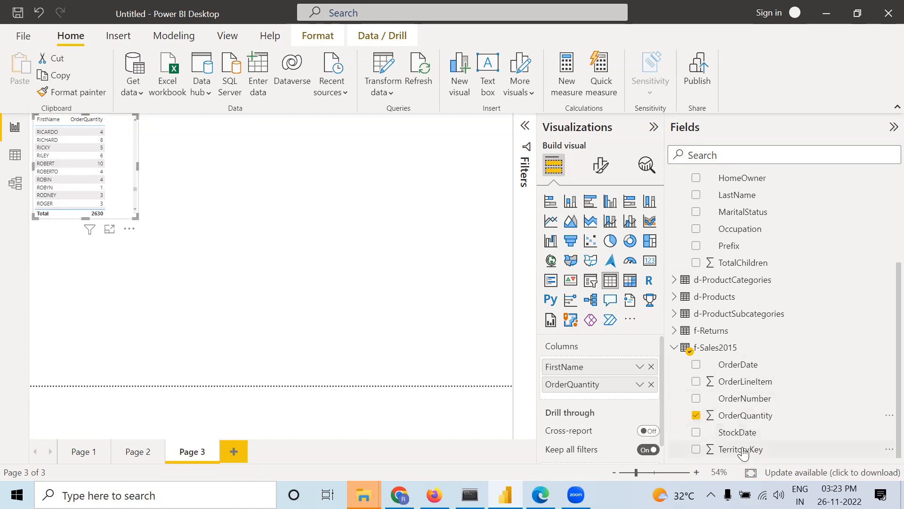
# Step: Build a second table with ProductCategoryKey from d-ProductSubcategories, category from d-ProductCategories and SubcategoryName from d-ProductSubcategories
pyautogui.scroll(5, 746, 367)
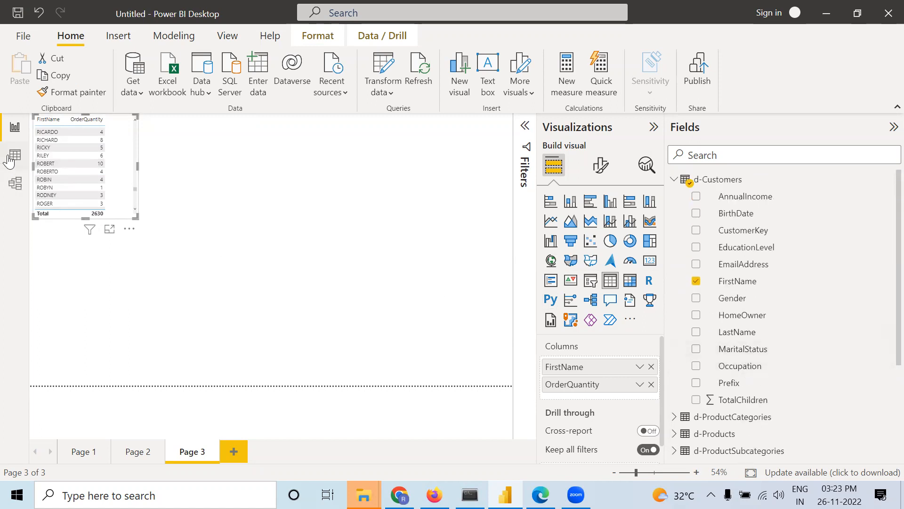
pyautogui.scroll(-4, 738, 354)
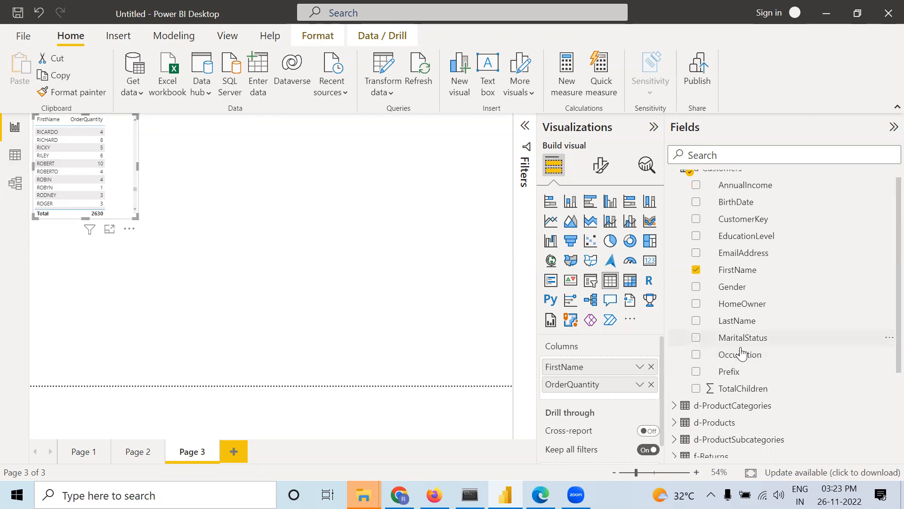
pyautogui.click(305, 273)
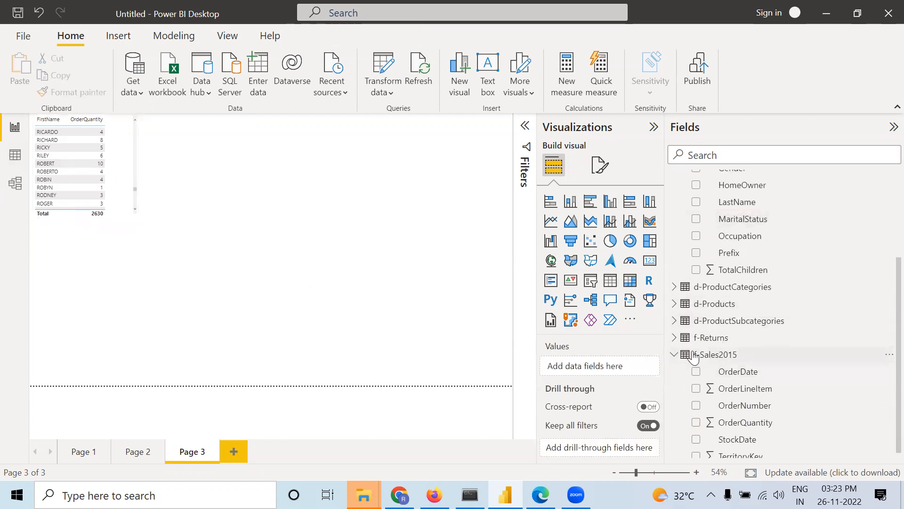
pyautogui.scroll(1, 719, 374)
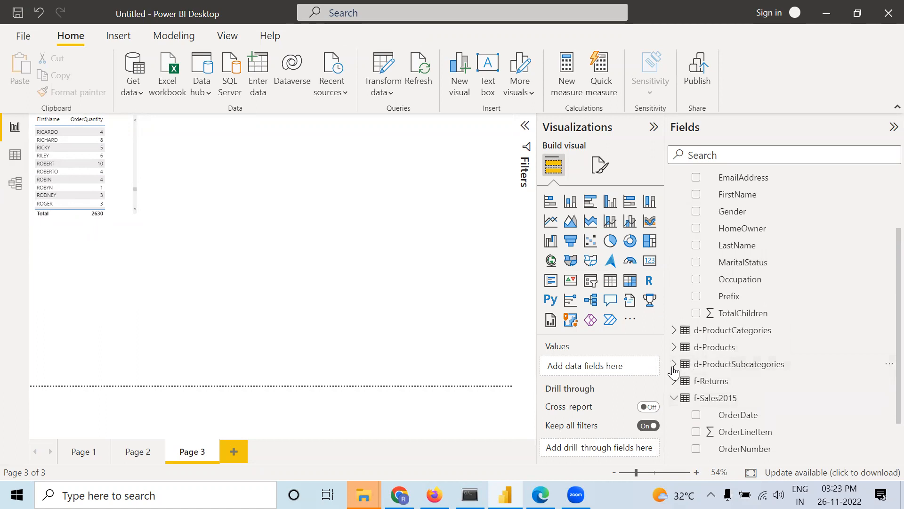
pyautogui.click(675, 365)
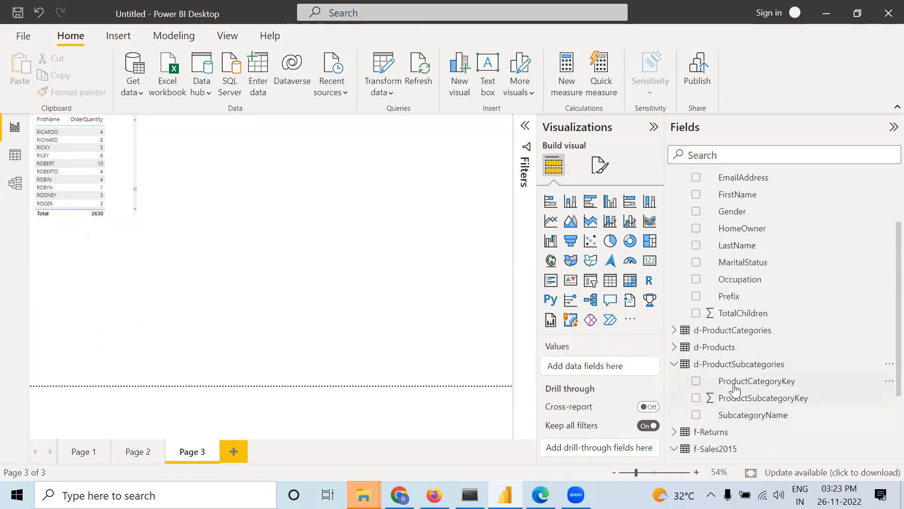
pyautogui.click(674, 330)
pyautogui.scroll(-2, 828, 357)
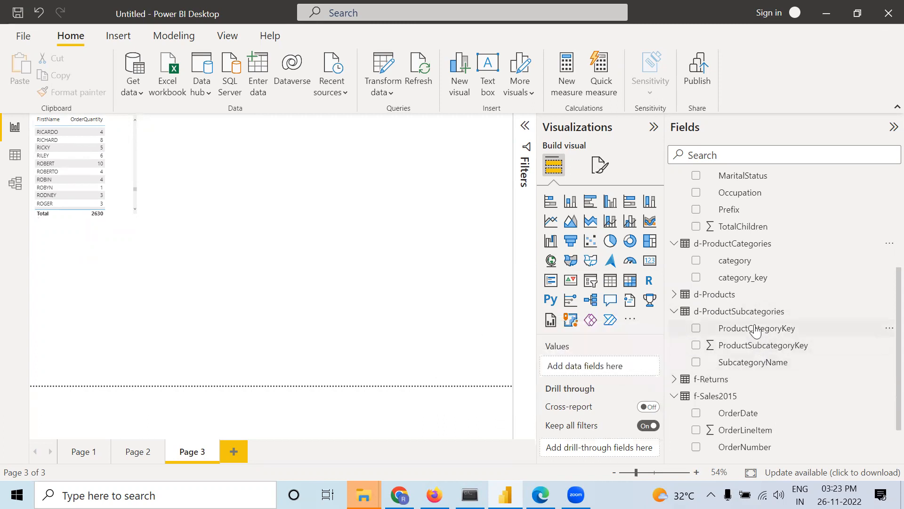
pyautogui.moveTo(756, 331); pyautogui.dragTo(615, 363)
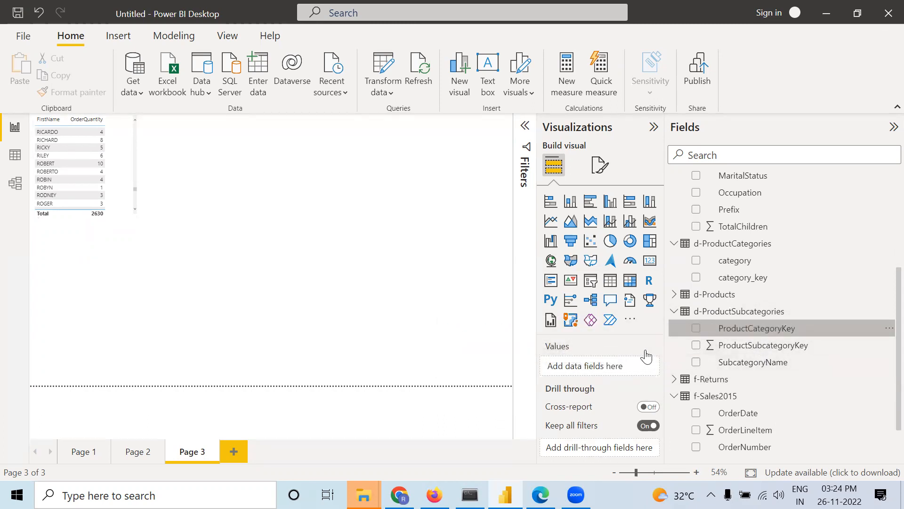
pyautogui.scroll(4, 713, 336)
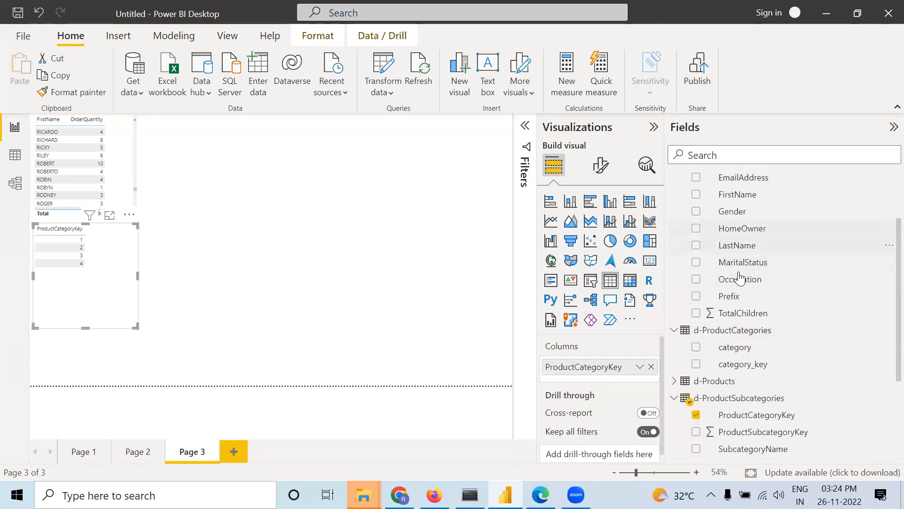
pyautogui.scroll(-1, 739, 346)
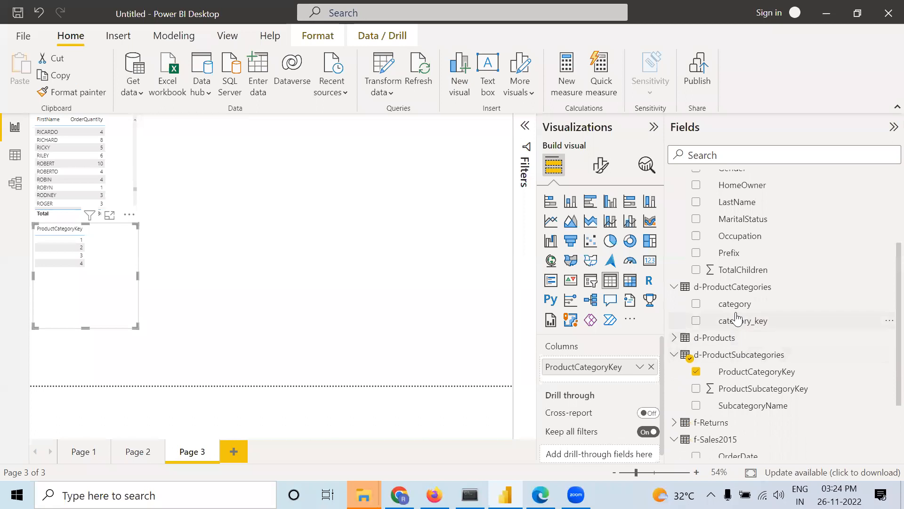
pyautogui.moveTo(734, 304); pyautogui.dragTo(618, 375)
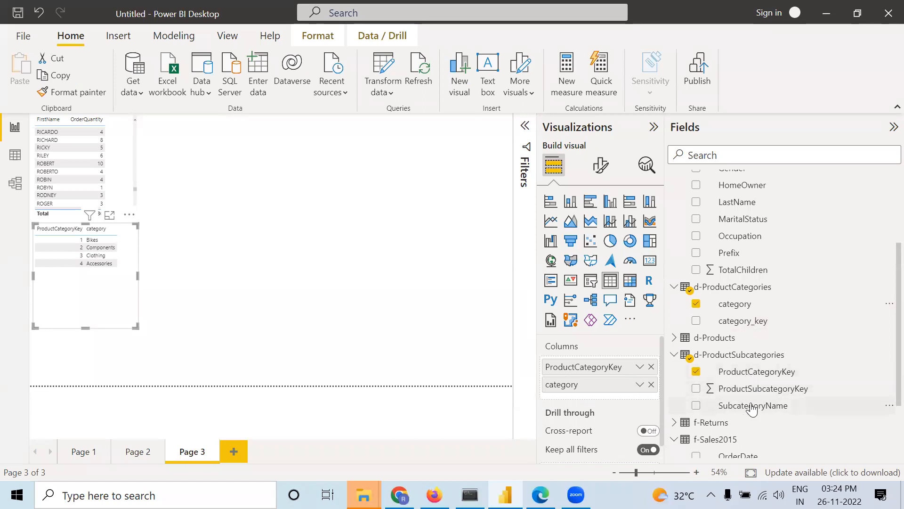
pyautogui.moveTo(752, 408); pyautogui.dragTo(624, 400)
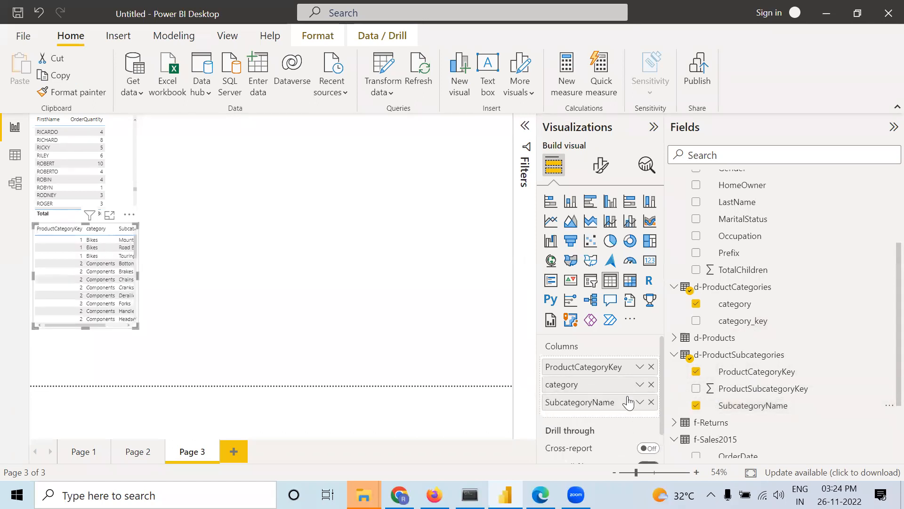
# Step: Move the product category table to an empty area of the page and enlarge it to fit all three columns
pyautogui.click(104, 231)
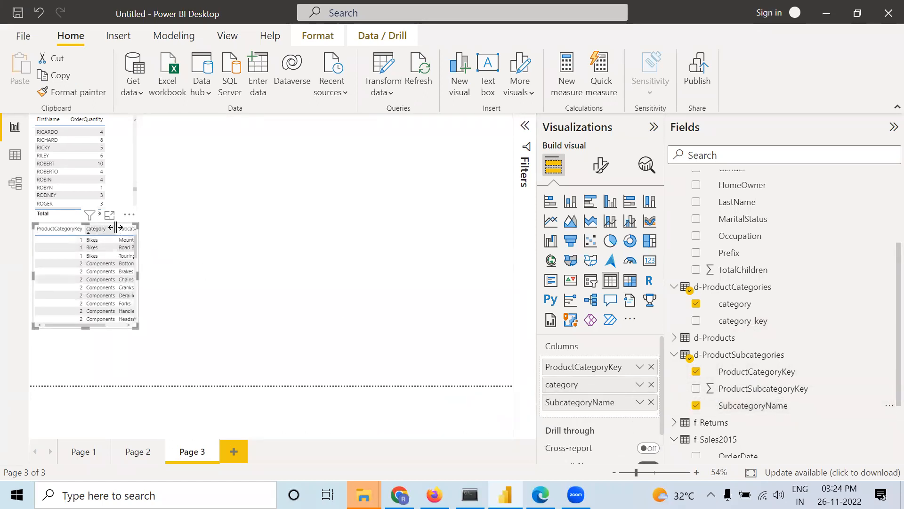
pyautogui.click(72, 220)
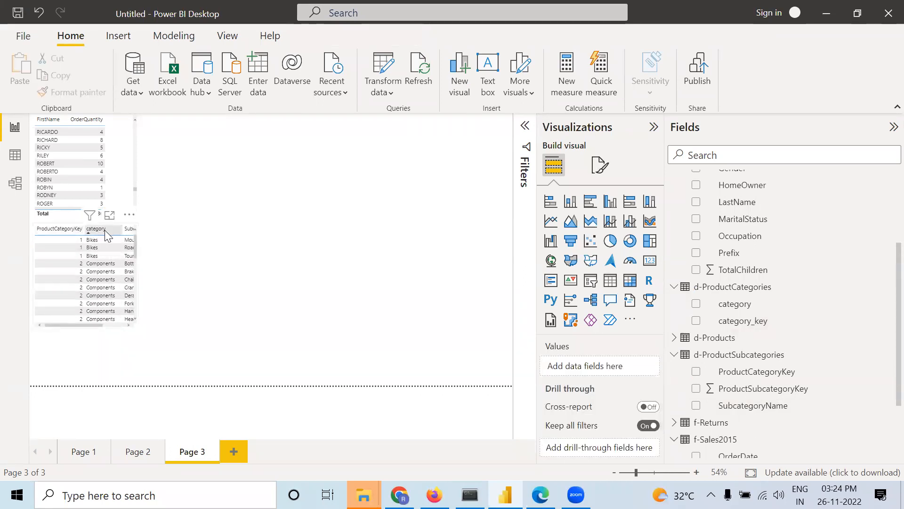
pyautogui.click(41, 329)
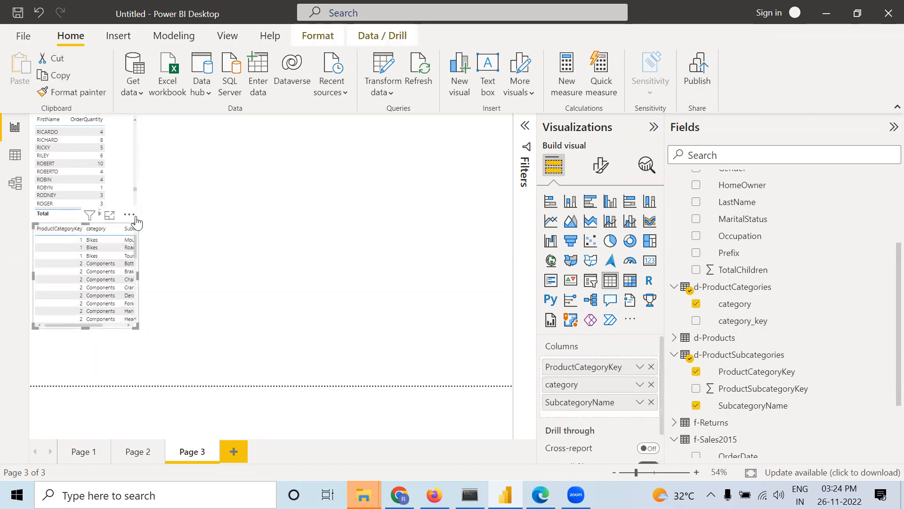
pyautogui.moveTo(132, 217); pyautogui.dragTo(356, 142)
pyautogui.moveTo(354, 246); pyautogui.dragTo(445, 386)
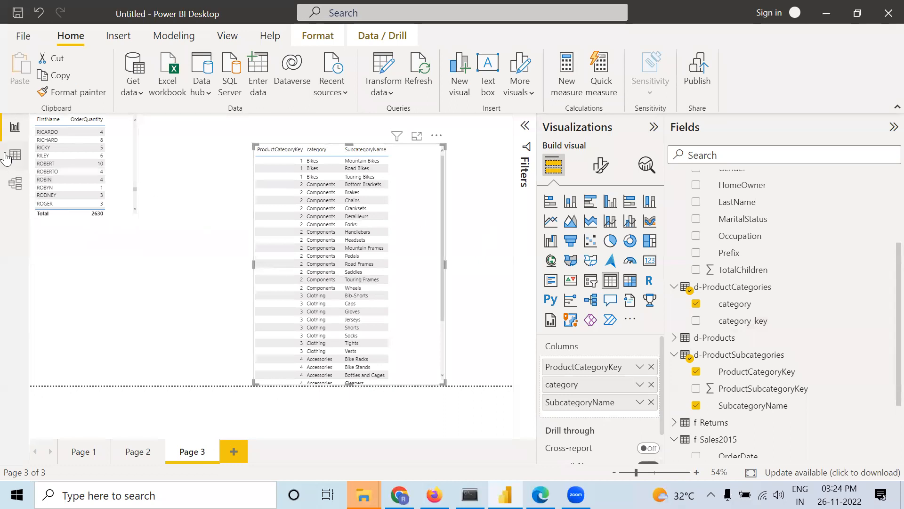
# Step: Review the relationships in the model and the d-ProductSubcategories data, and return to the report
pyautogui.click(15, 183)
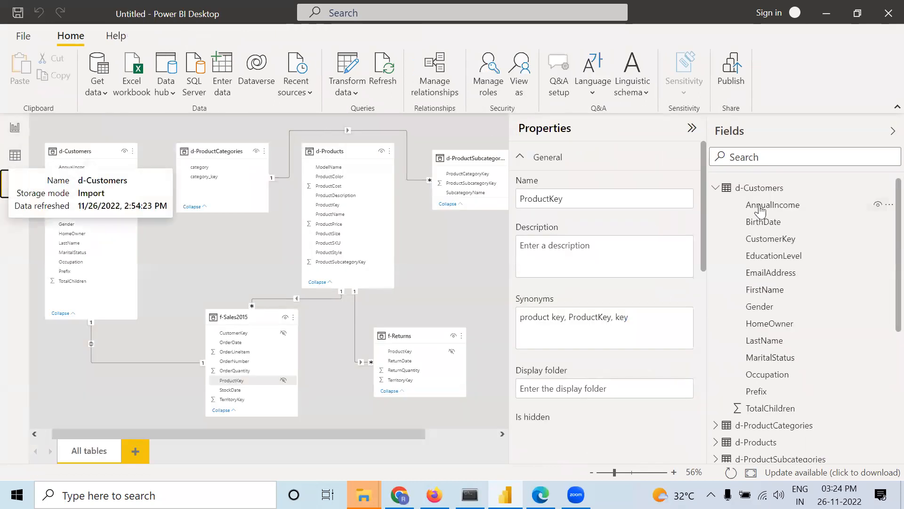
pyautogui.click(14, 155)
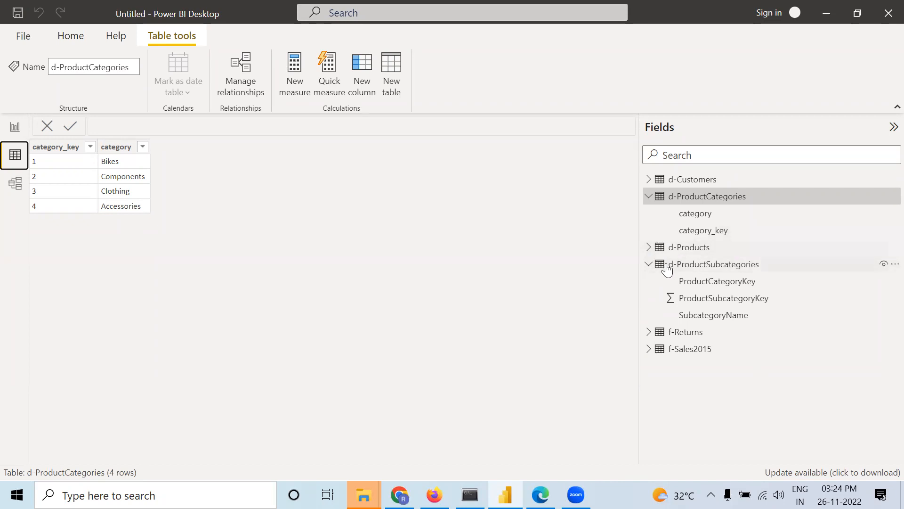
pyautogui.click(684, 265)
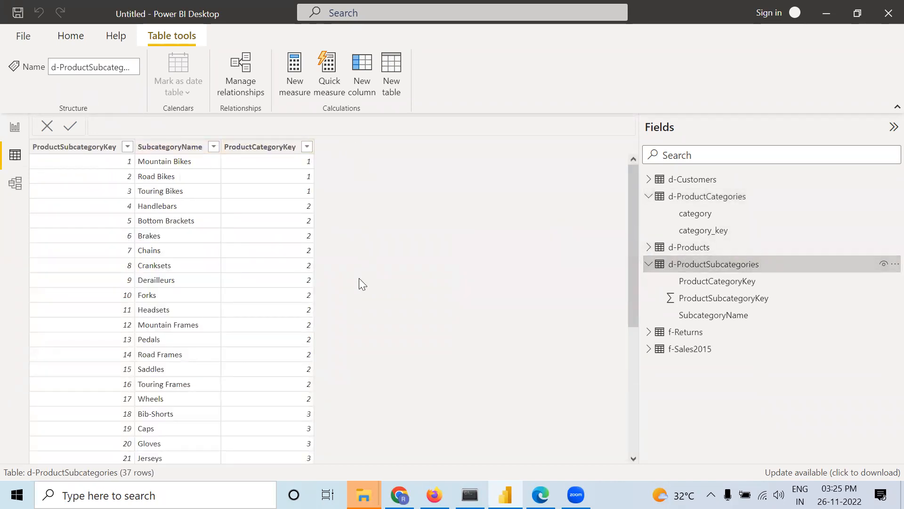
pyautogui.click(15, 127)
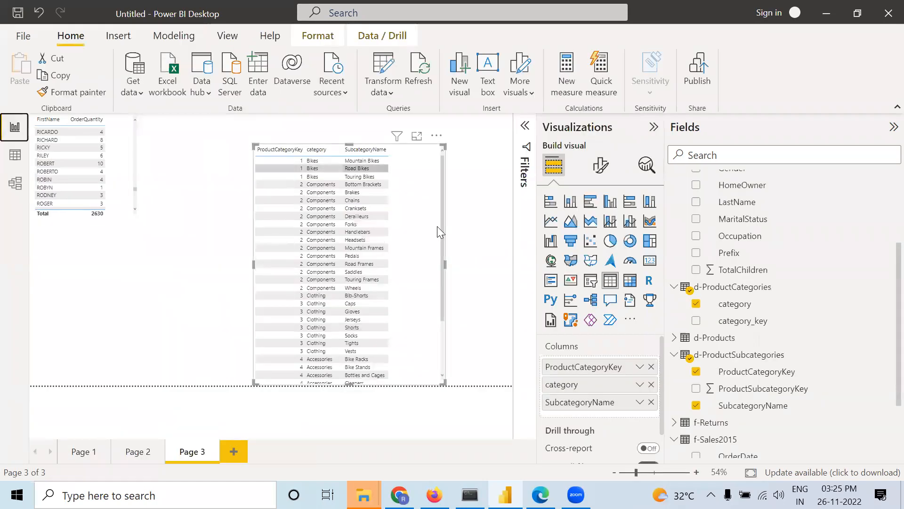